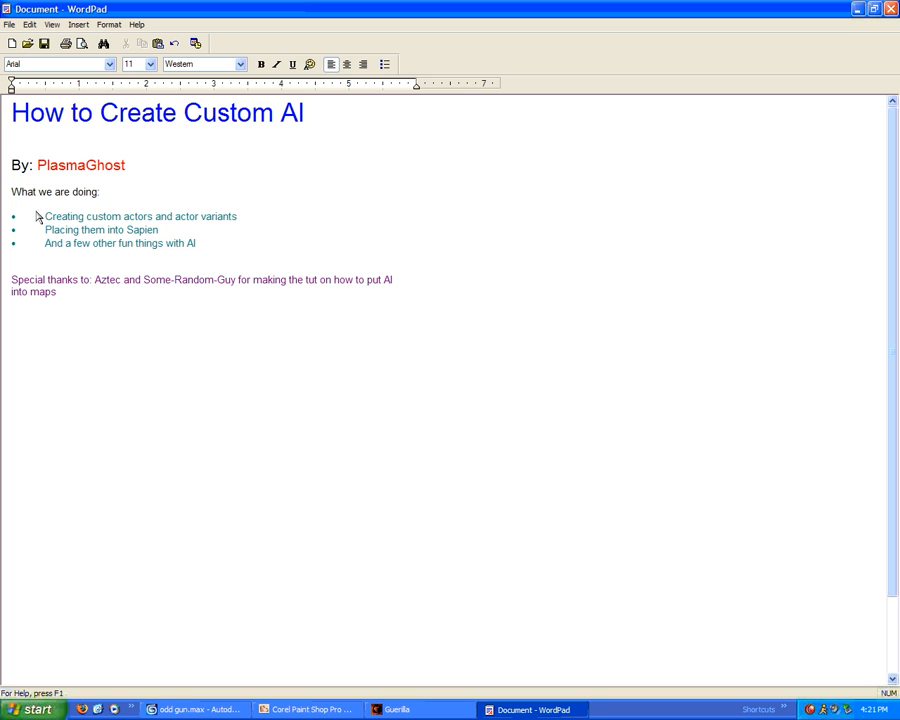
Select the 'Creating custom actors and actor variants' line in WordPad and bring Guerilla to the front
left_click_drag(46, 214, 242, 215)
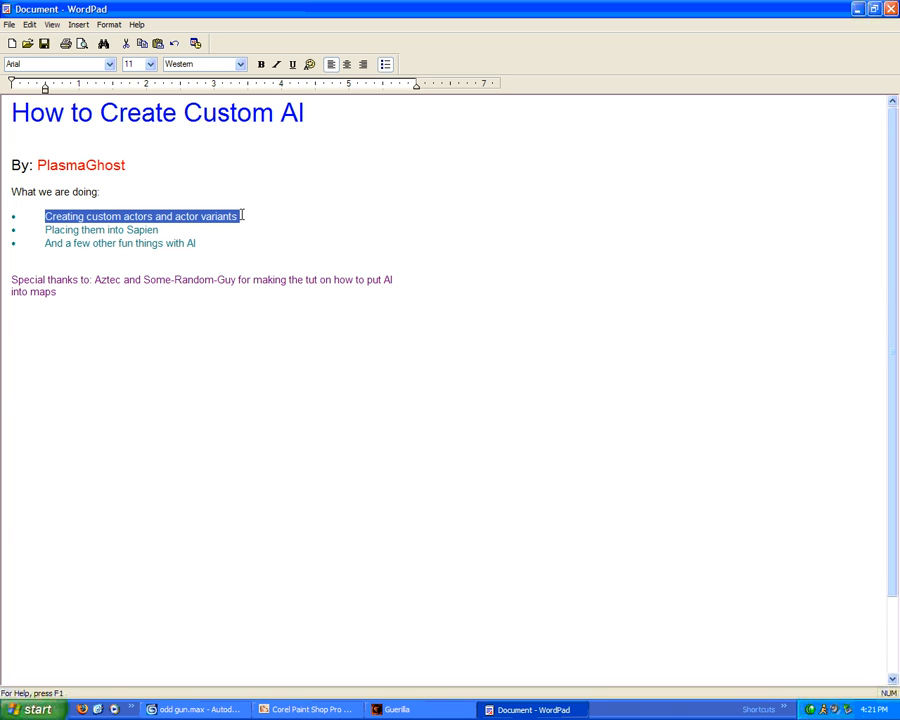
left_click(421, 404)
left_click(426, 707)
Start a new actor tag, then cancel the new tag prompt
left_click(8, 24)
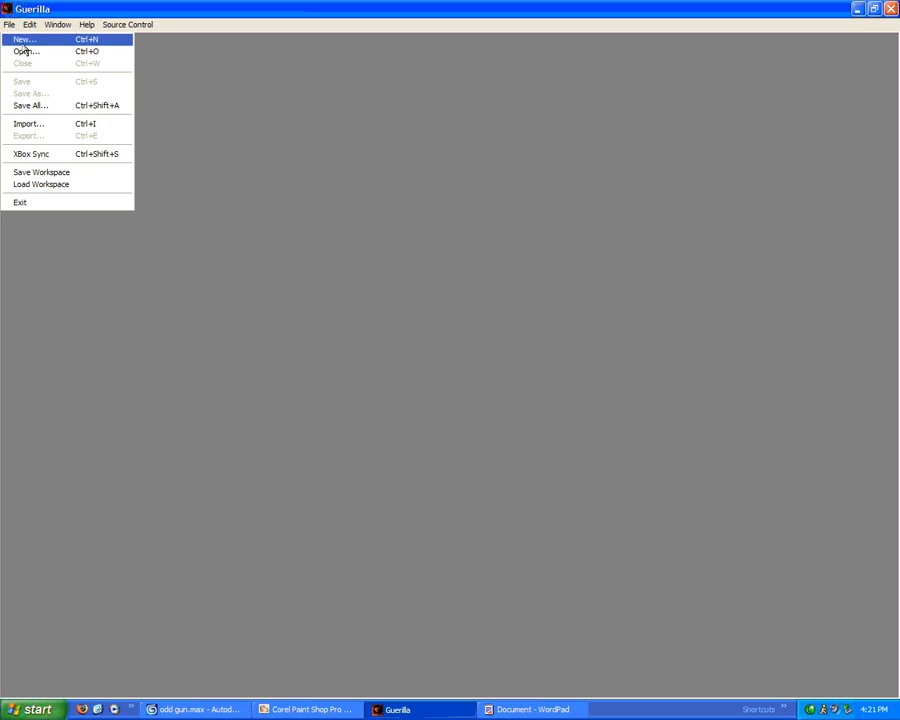
left_click(20, 39)
left_click(455, 345)
left_click(462, 357)
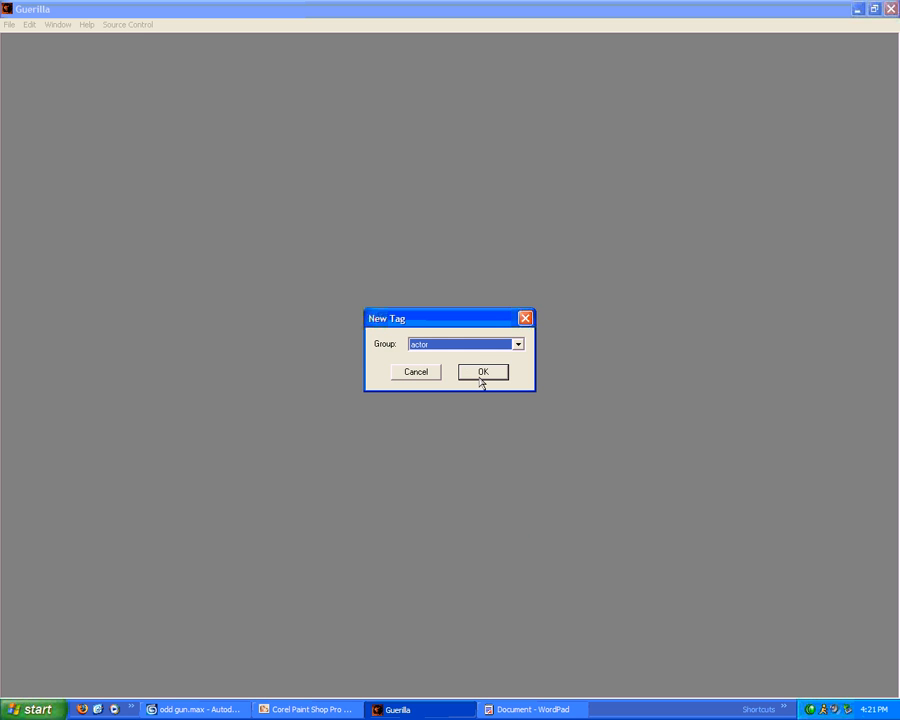
left_click(480, 376)
Open the characters\grunt\grunt minor.actor tag from the tags folder
left_click(9, 24)
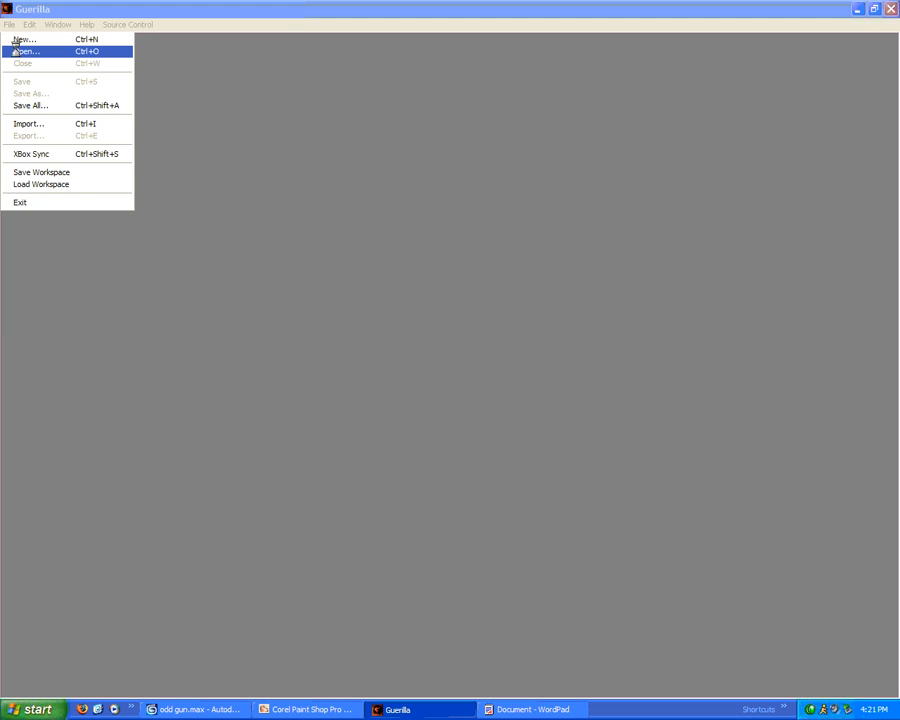
left_click(24, 51)
left_click(540, 237)
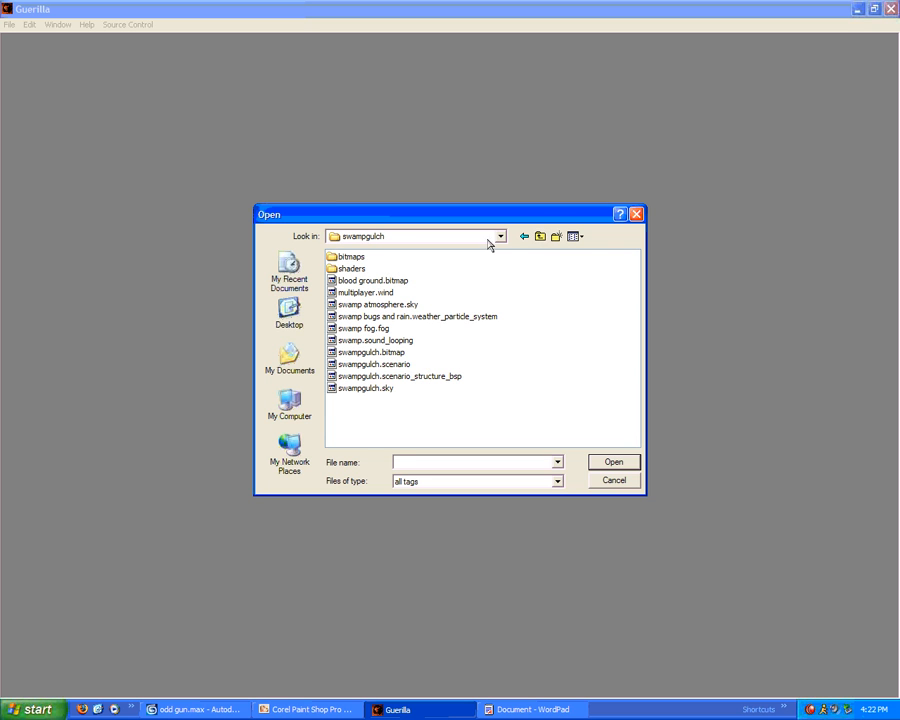
left_click(541, 237)
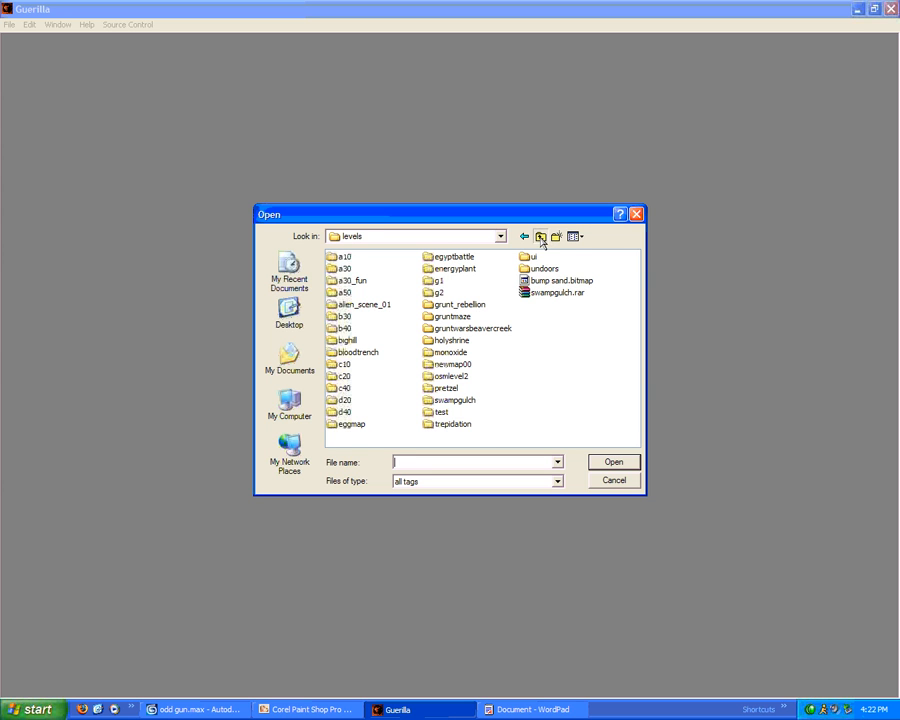
left_click(541, 237)
double_click(358, 280)
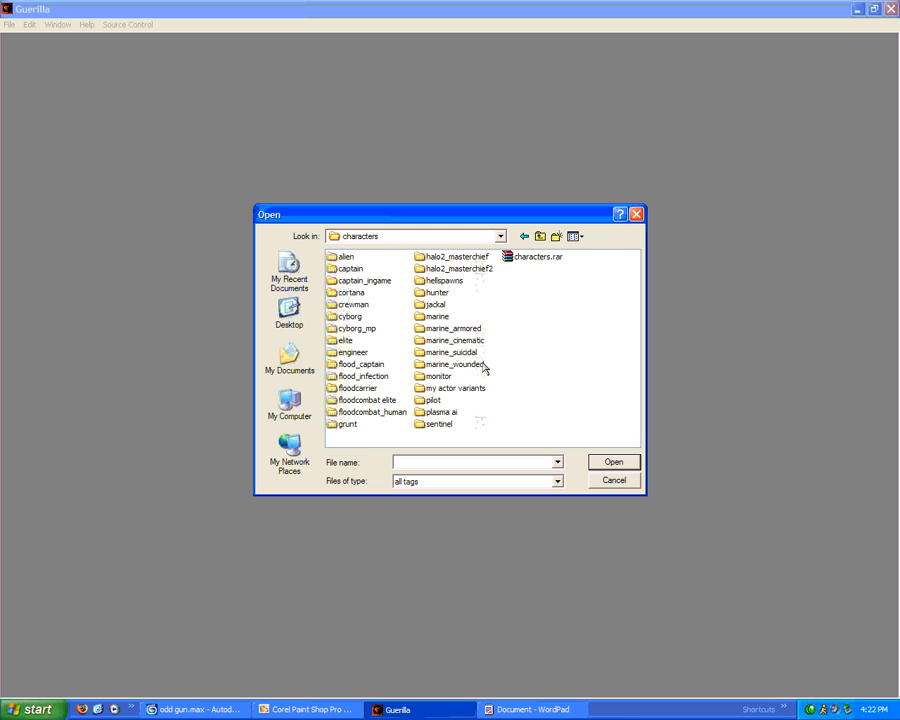
left_click(350, 428)
left_click(370, 440)
double_click(347, 424)
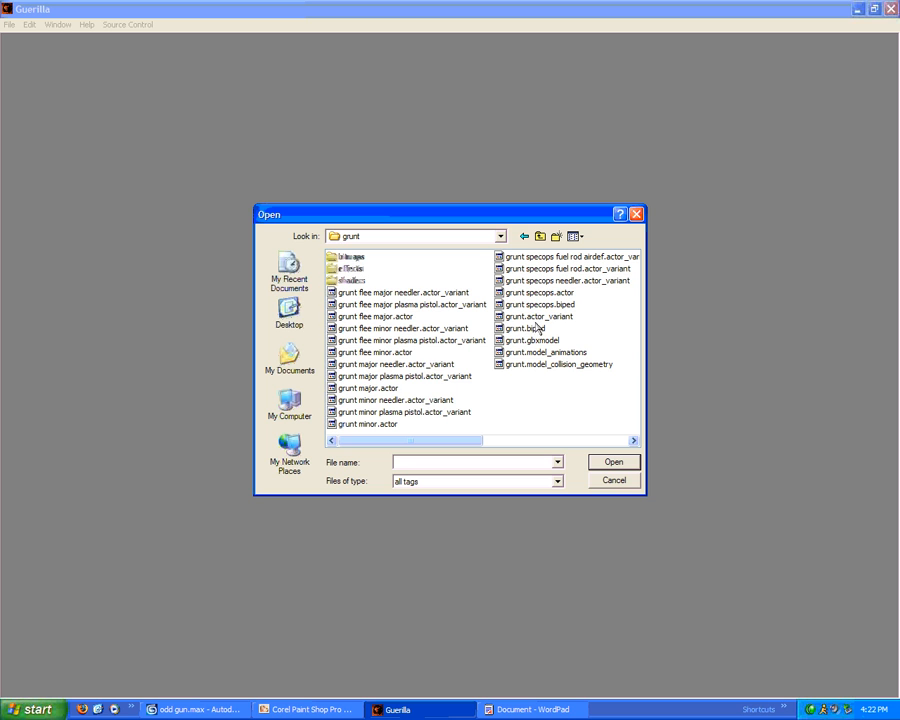
double_click(370, 424)
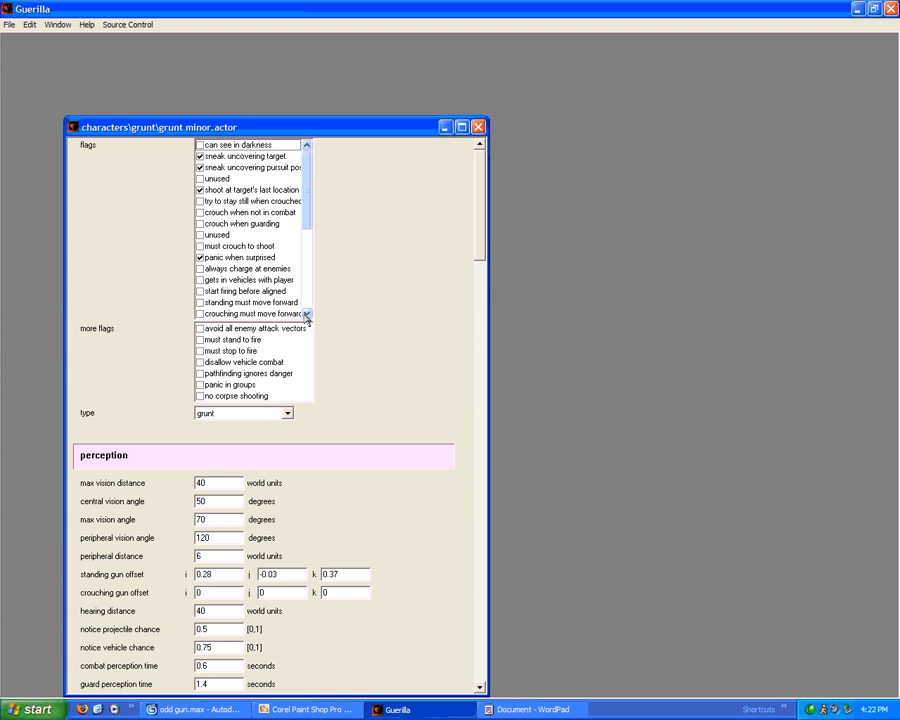
Maximize the tag window and save grunt minor.actor into characters\my actor variants\pink grunt
left_click(465, 130)
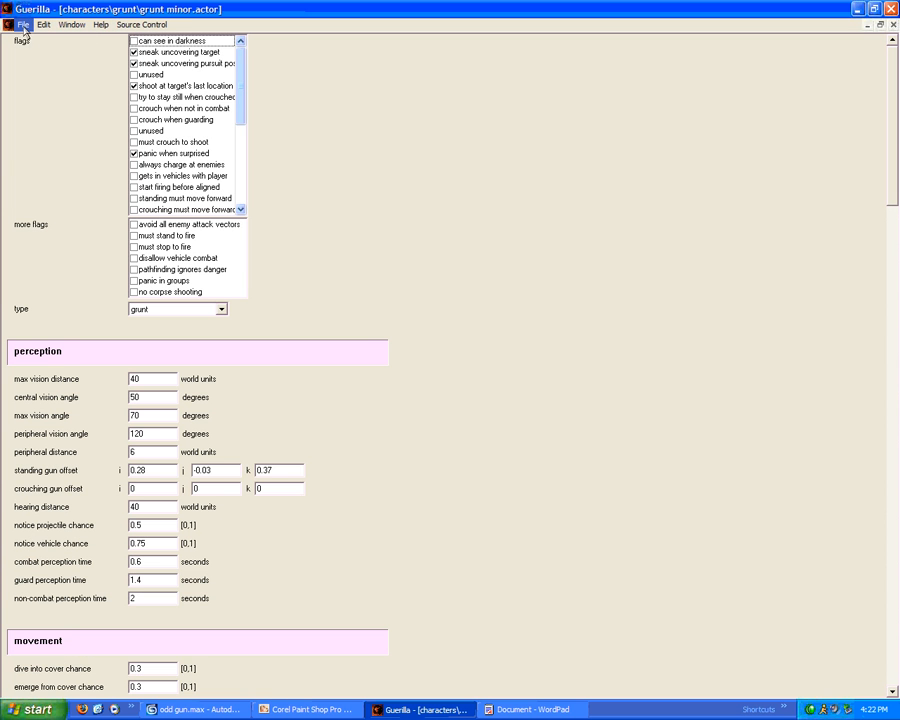
left_click(22, 24)
left_click(66, 91)
left_click(540, 237)
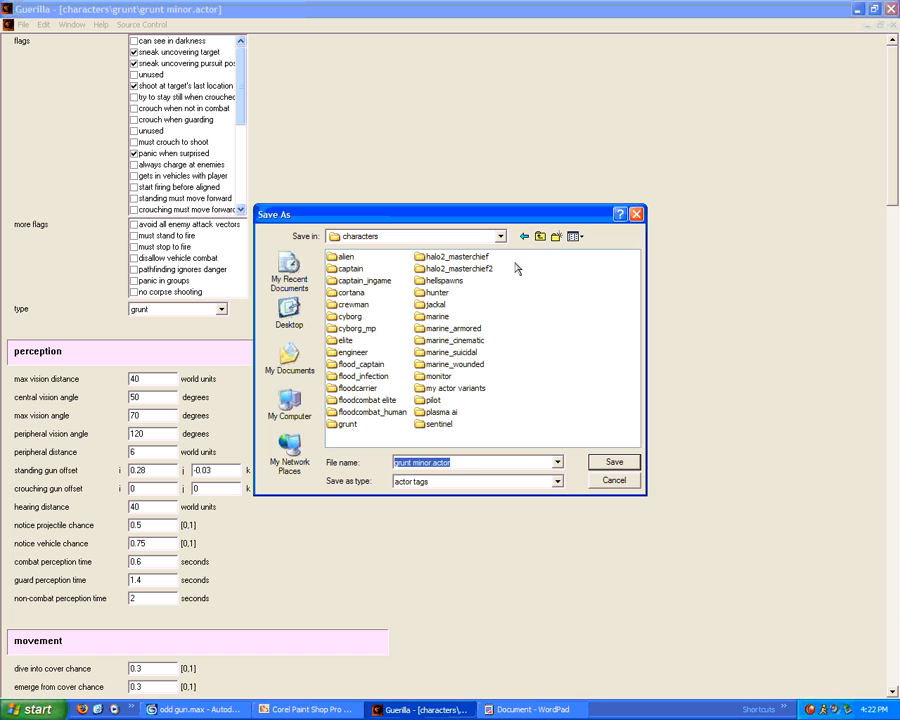
double_click(452, 388)
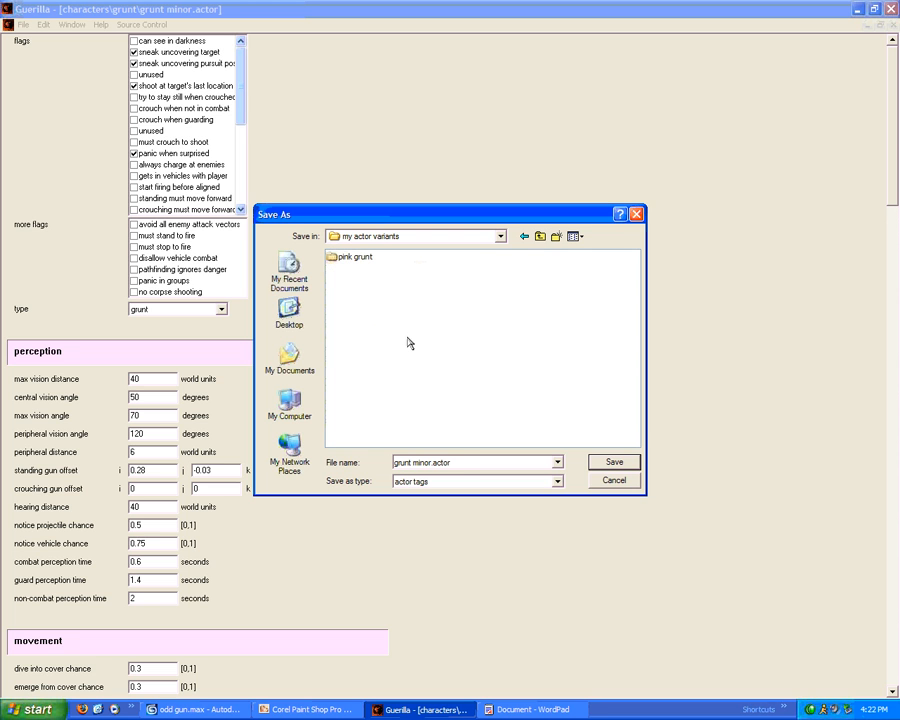
double_click(357, 259)
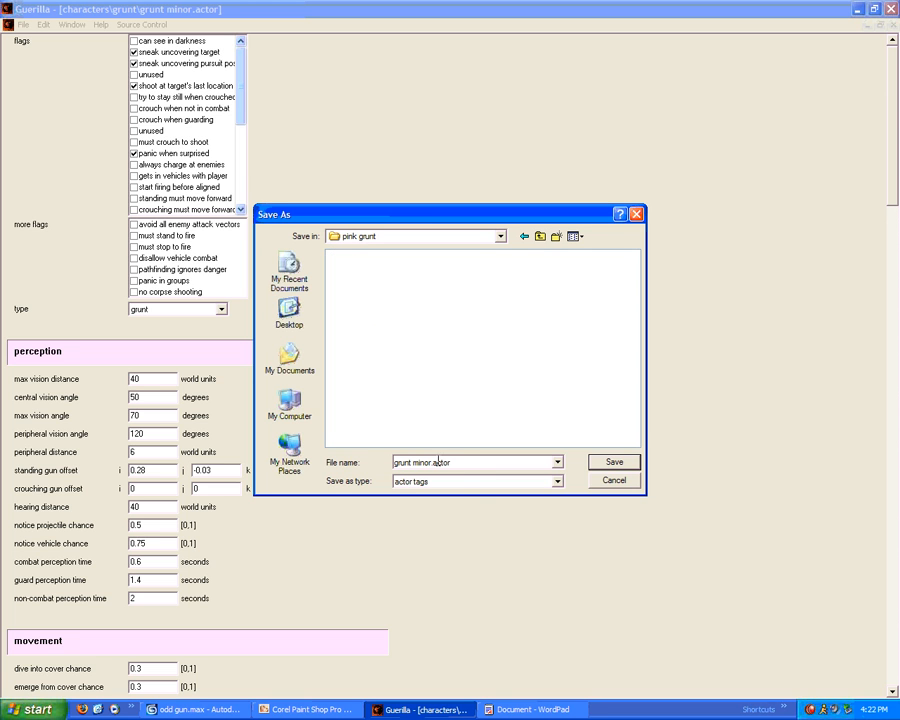
left_click(614, 462)
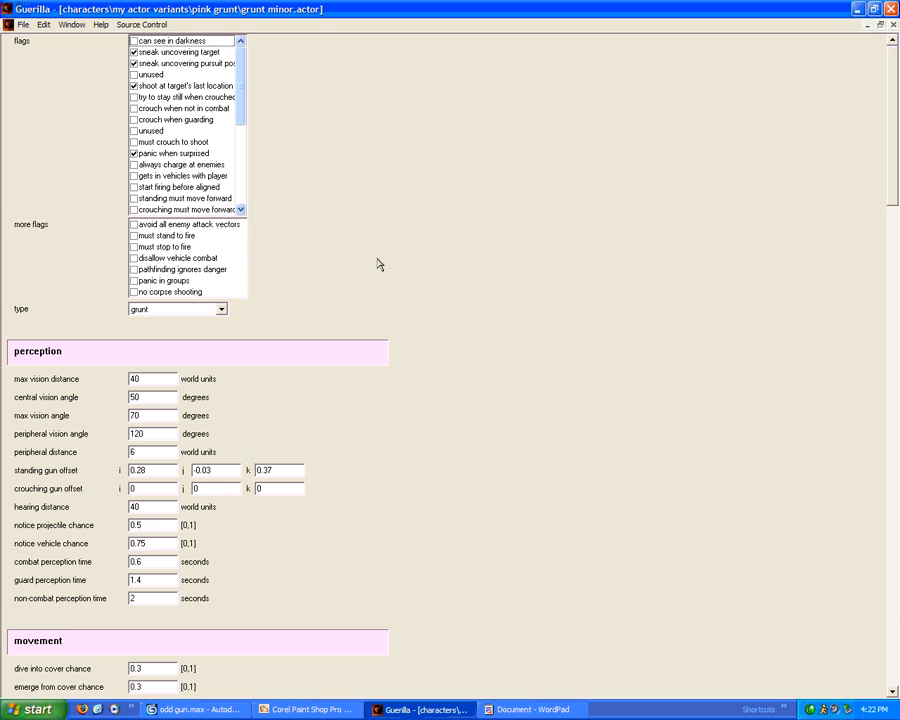
Set max vision distance 100, central and max vision angles 90, peripheral vision angle 120
double_click(165, 378)
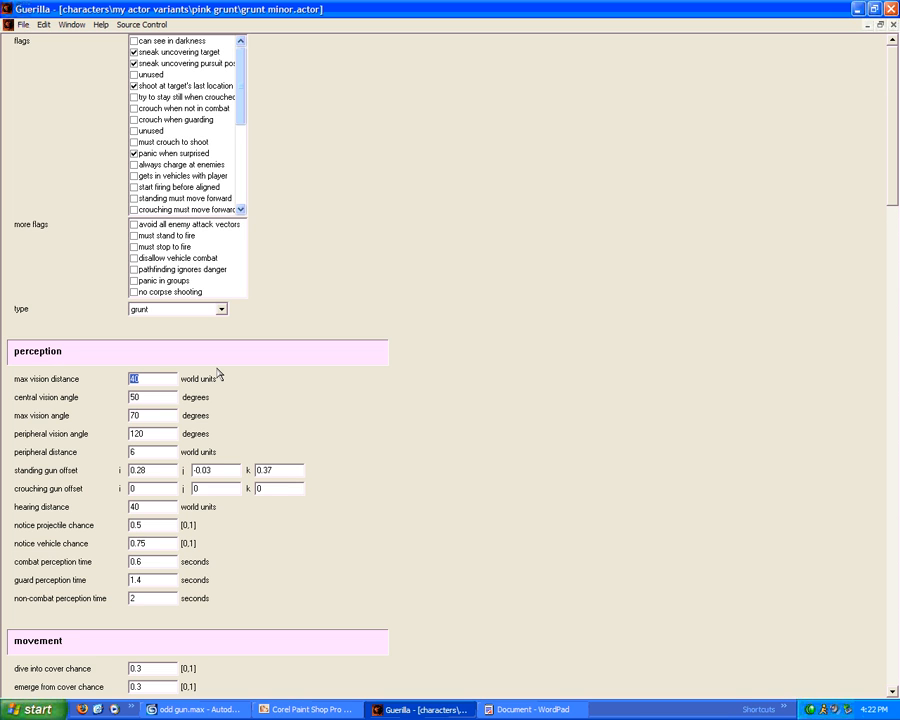
type("100")
double_click(136, 397)
type("90")
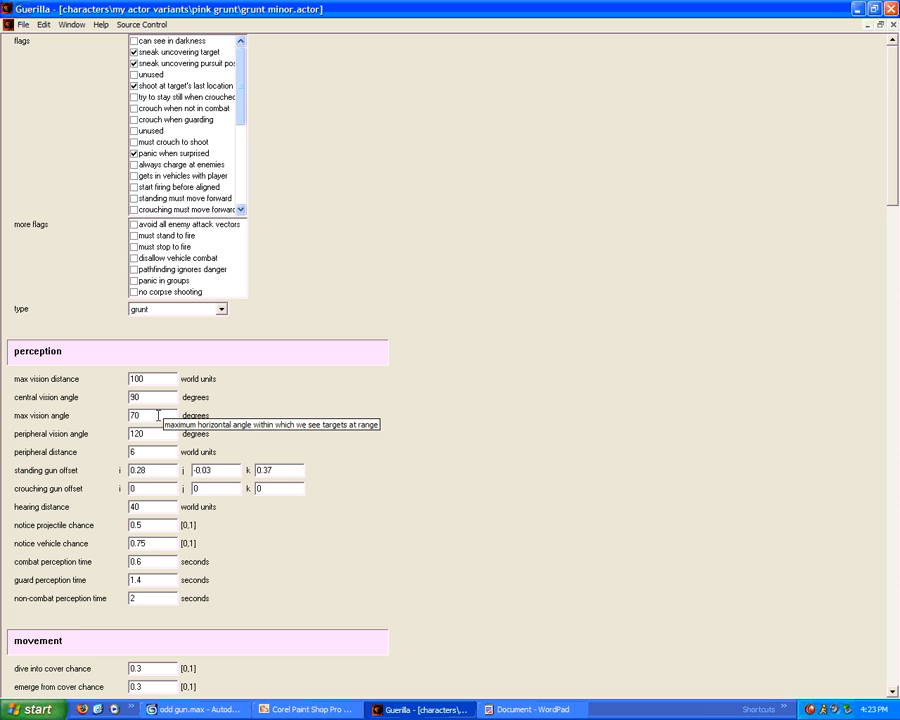
key("Tab")
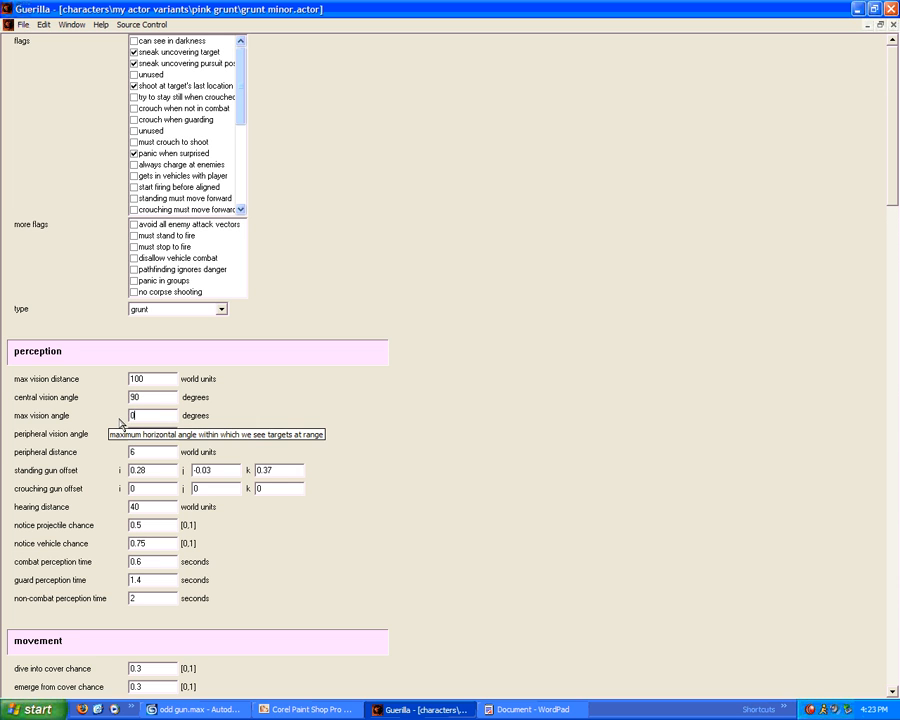
type("90")
key("Tab")
type("120")
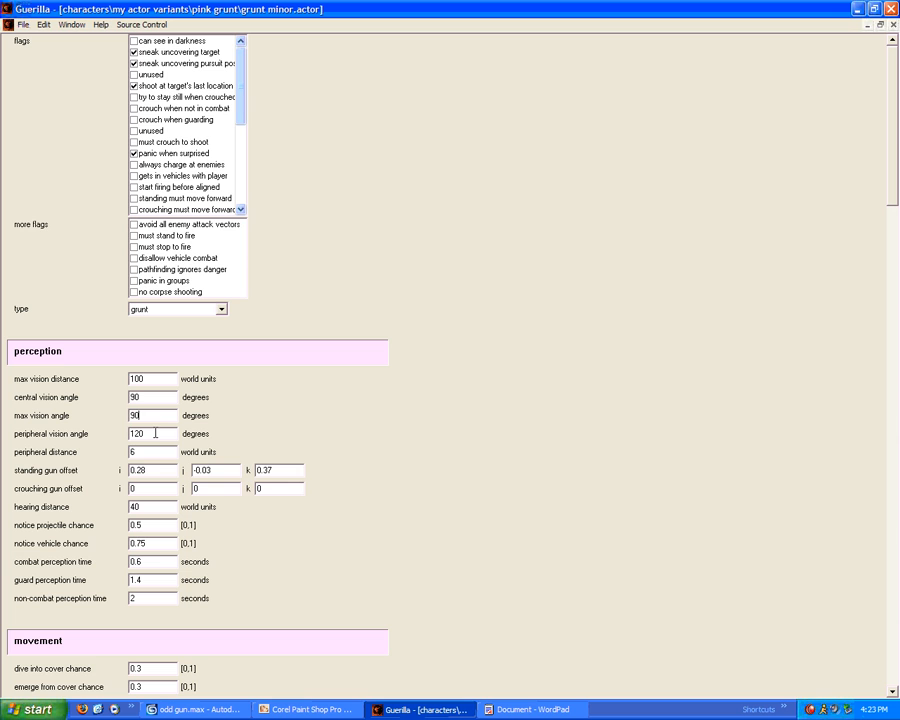
Set hearing distance to 100 and review the remaining actor settings
scroll(180, 452, "down", 2)
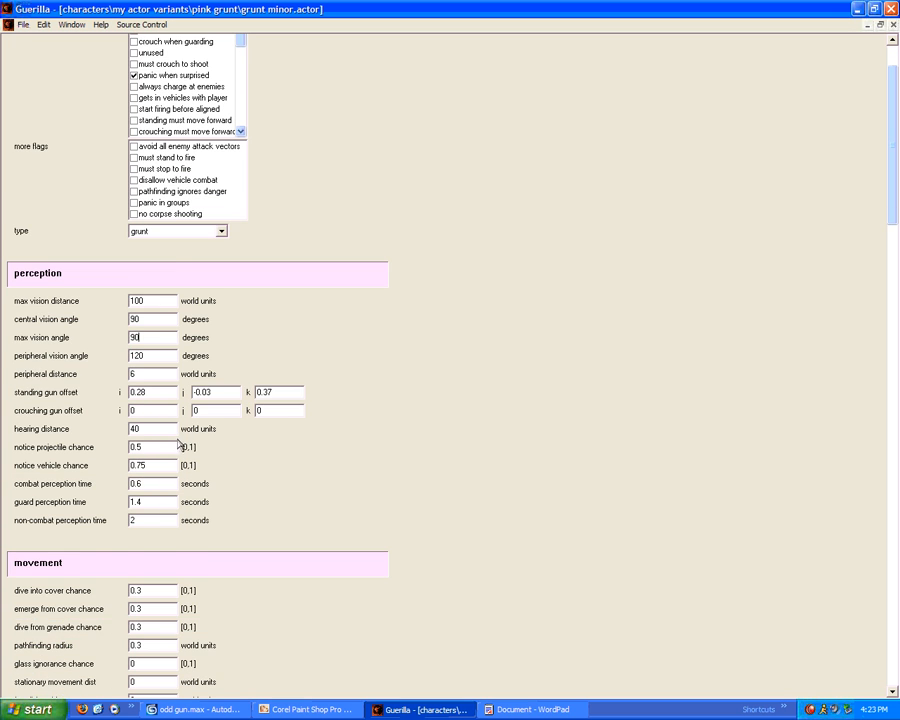
scroll(173, 433, "down", 1)
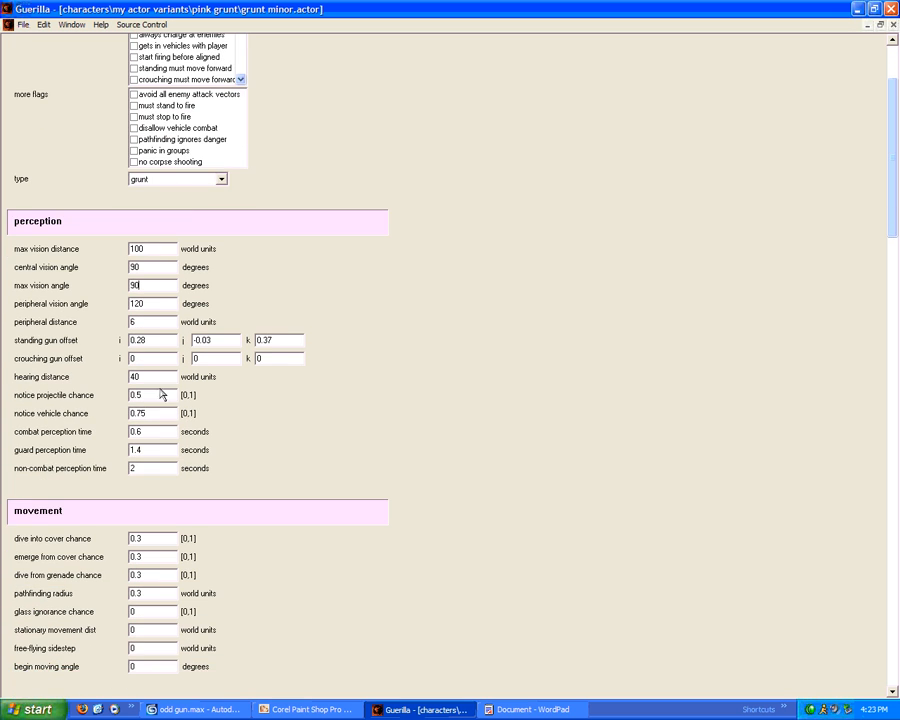
double_click(145, 376)
type("100")
scroll(150, 420, "down", 3)
scroll(170, 440, "down", 15)
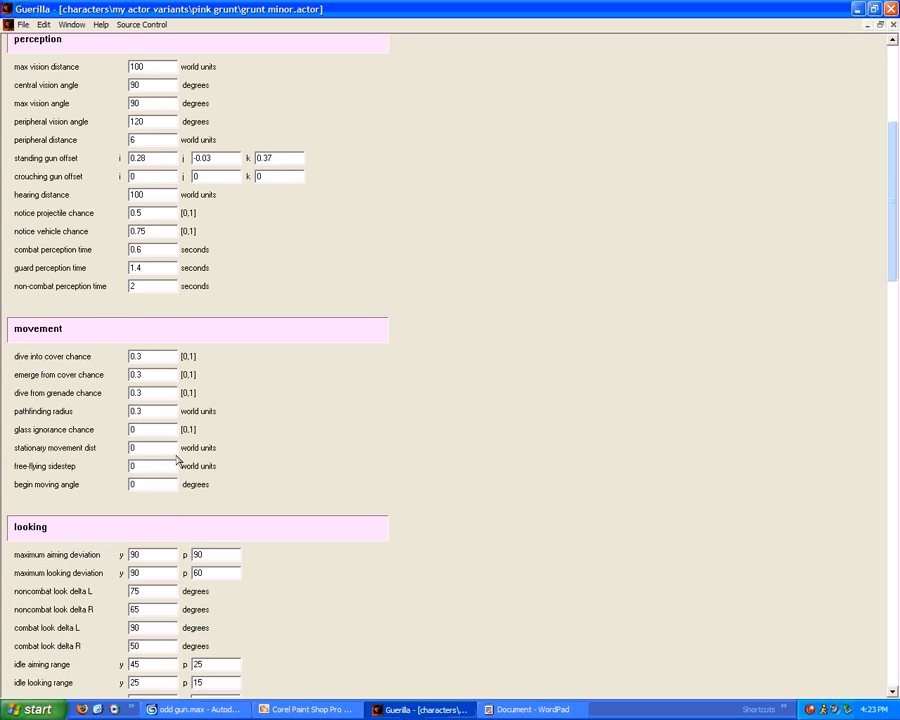
scroll(170, 448, "down", 12)
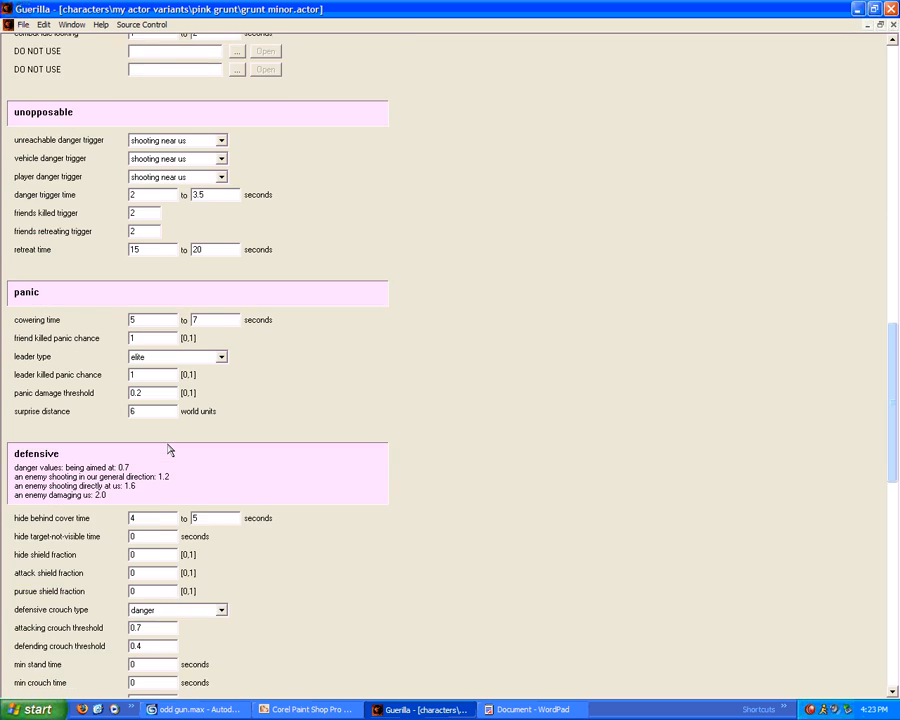
scroll(168, 443, "down", 10)
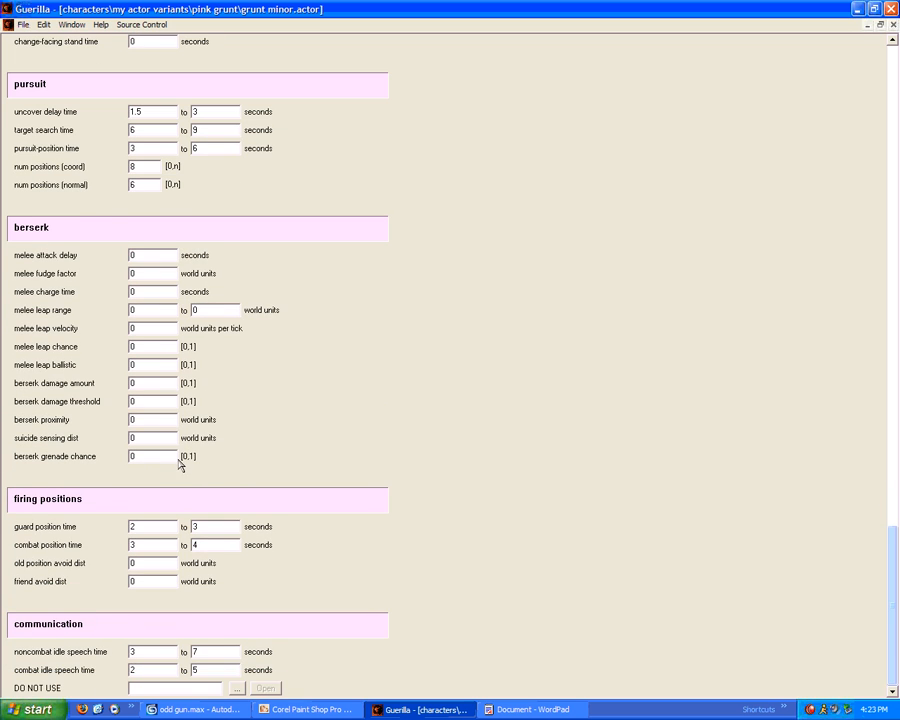
scroll(217, 468, "up", 20)
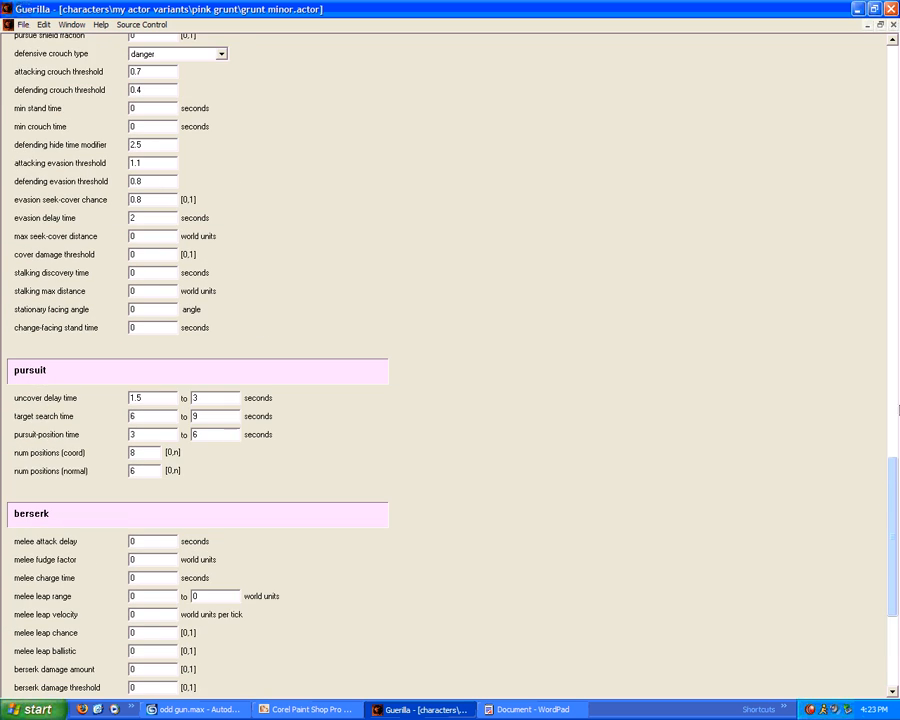
scroll(217, 468, "up", 15)
Save and close the edited grunt minor.actor, then open grunt minor needler.actor_variant
left_click(22, 24)
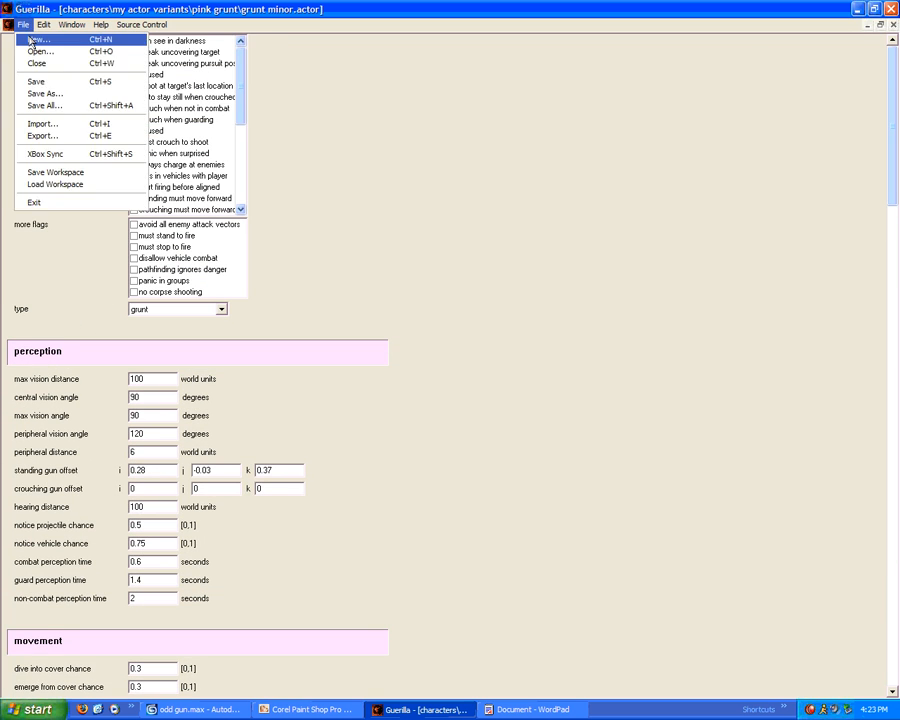
left_click(30, 82)
left_click(893, 24)
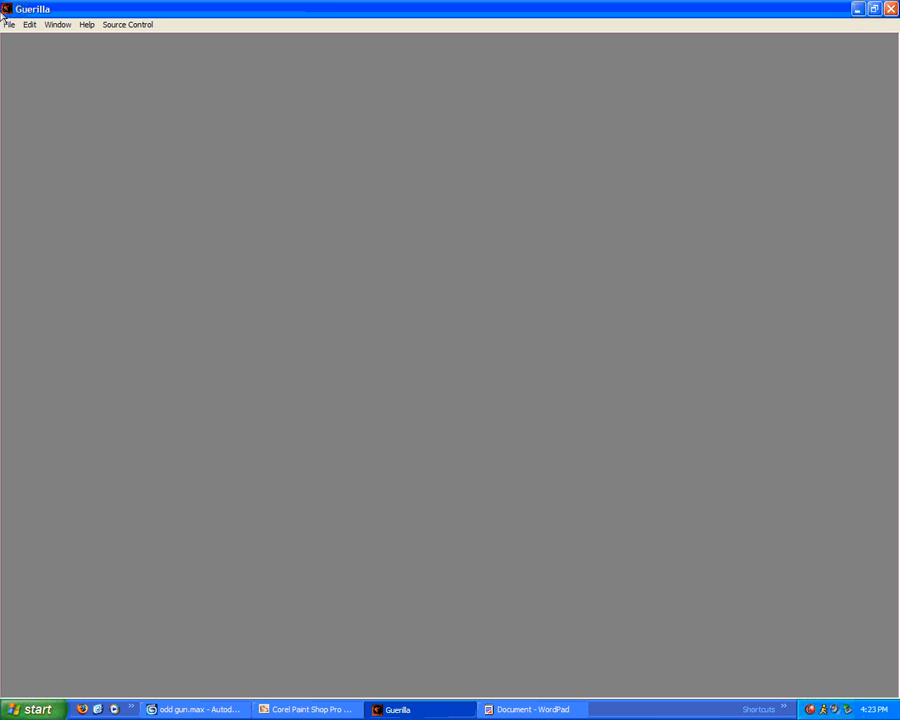
left_click(9, 24)
left_click(14, 50)
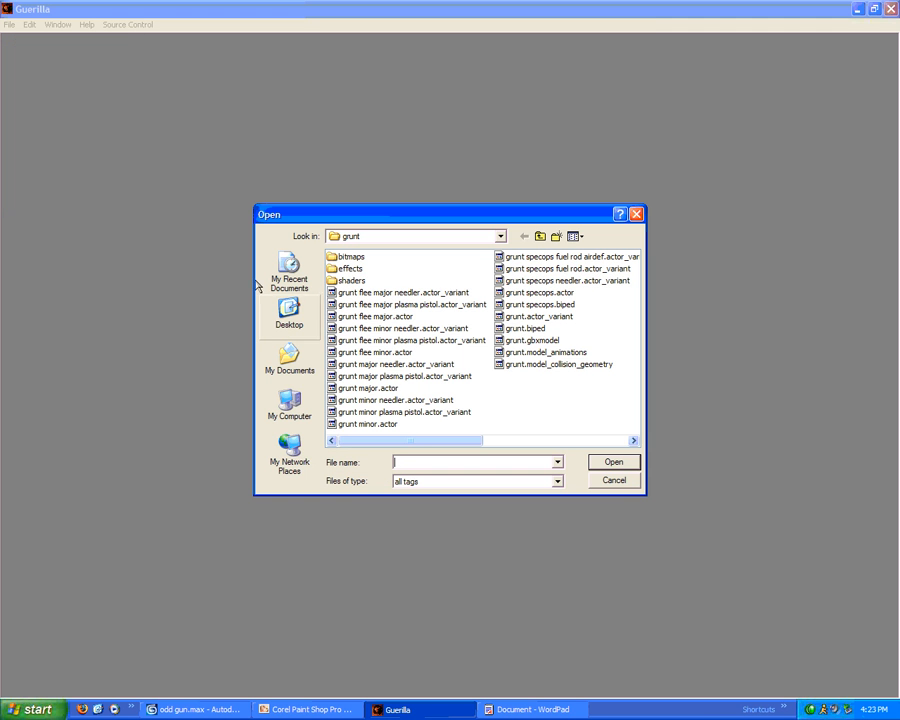
double_click(367, 402)
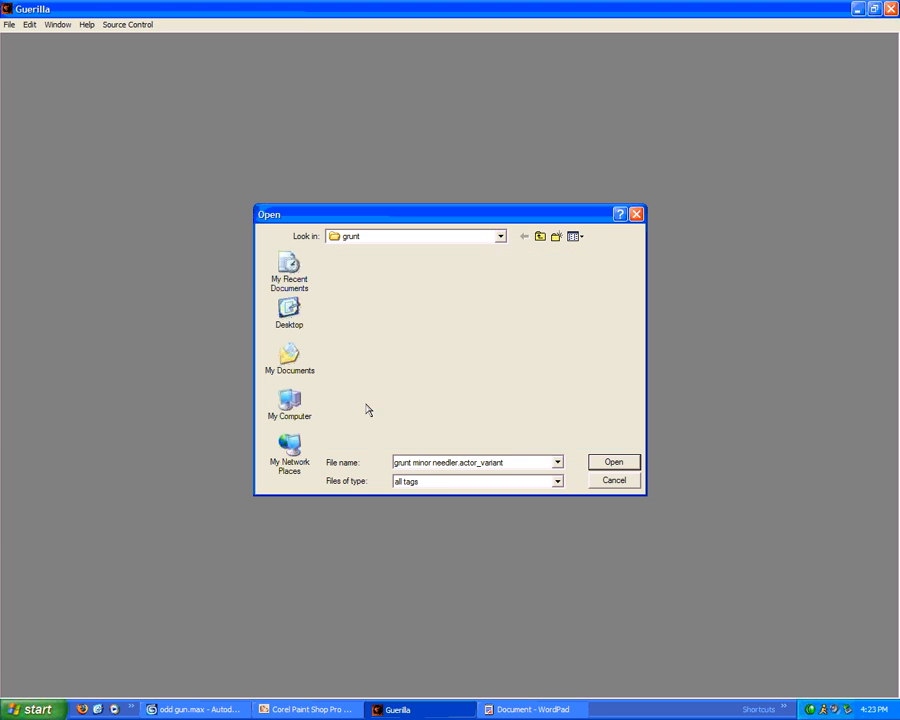
Save the variant as 'pink grunt minor needler' in my actor variants\pink grunt
left_click(503, 147)
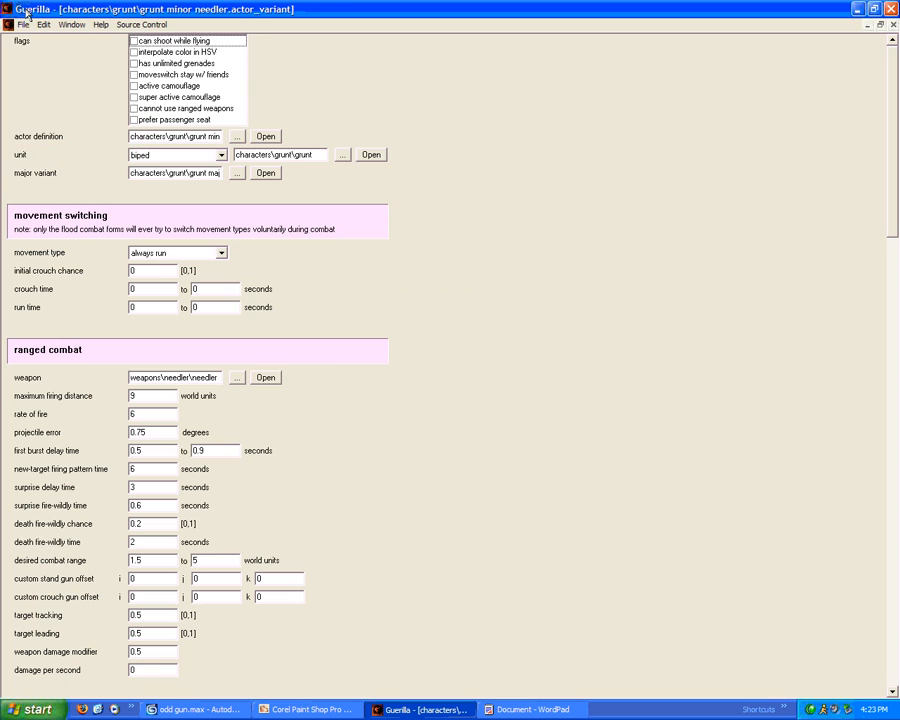
left_click(10, 24)
left_click(40, 90)
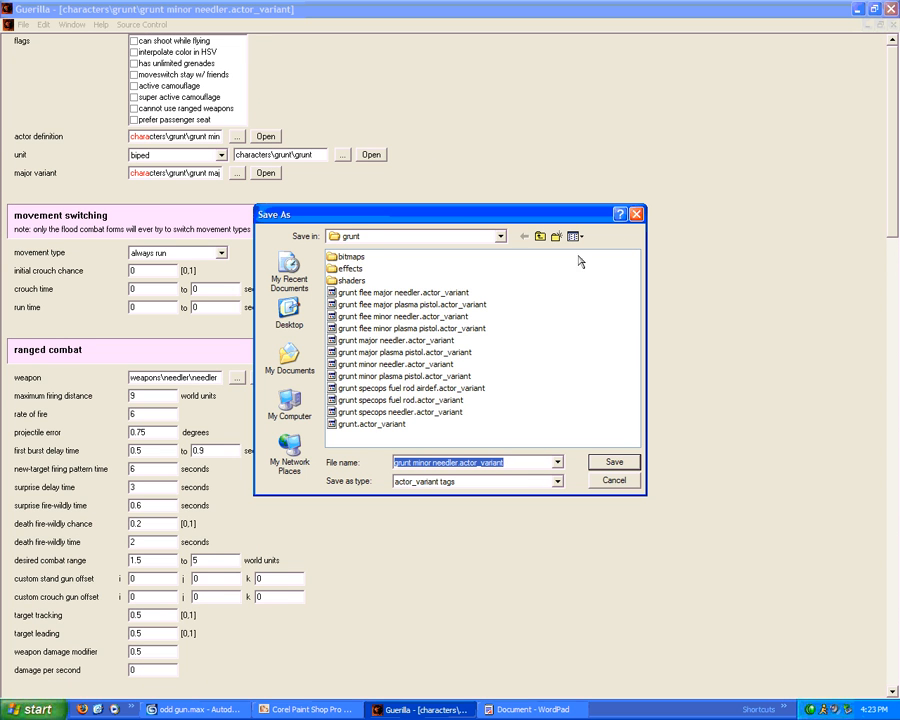
left_click(540, 236)
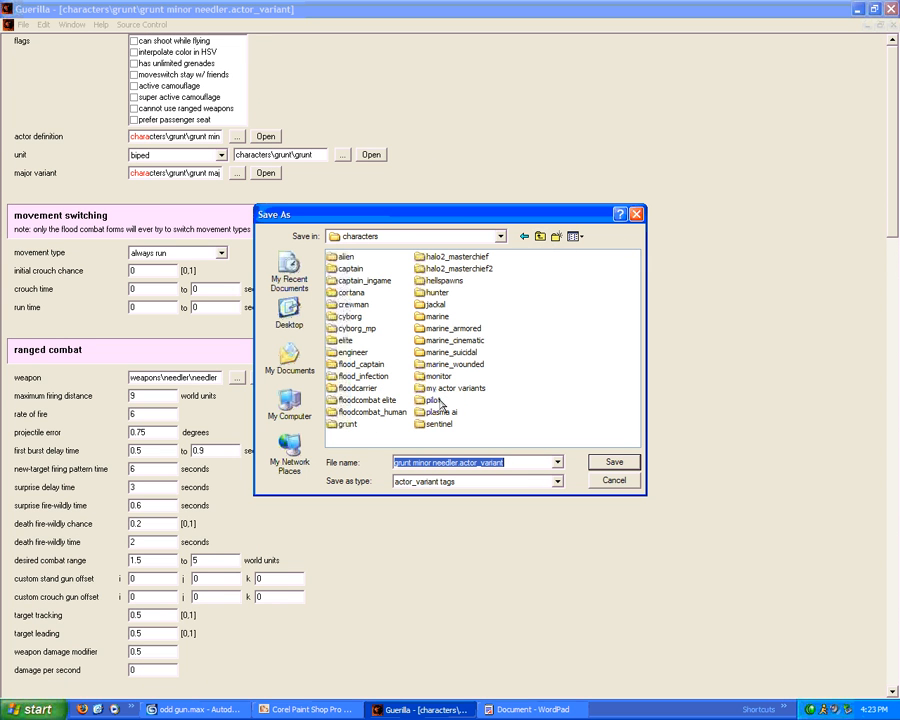
double_click(445, 388)
double_click(348, 256)
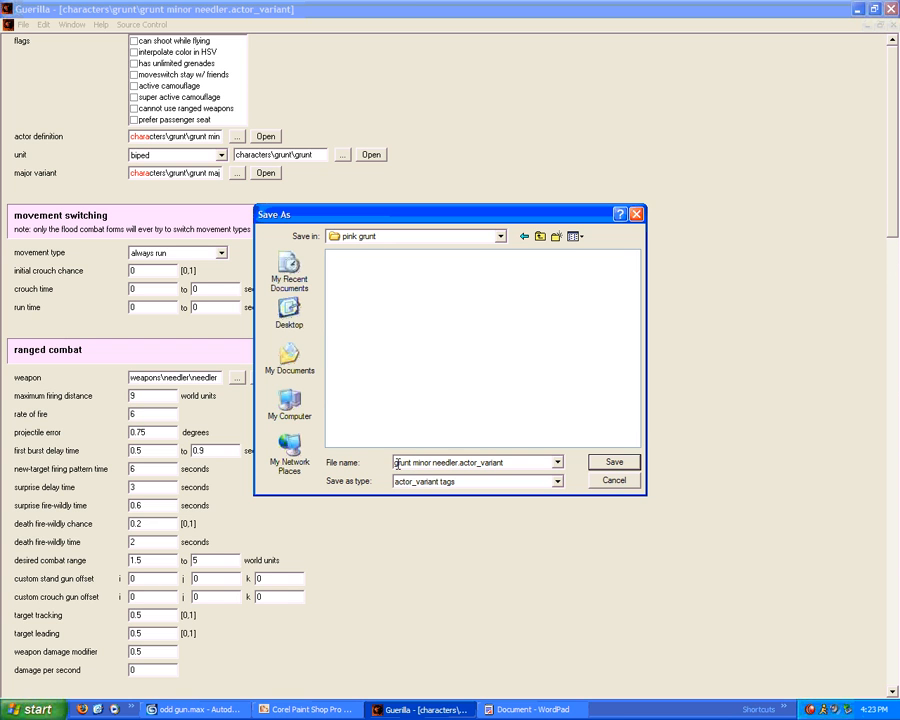
left_click_drag(393, 463, 498, 485)
key("Left")
key("Left")
key("Left")
left_click(395, 463)
type("pink")
left_click(594, 466)
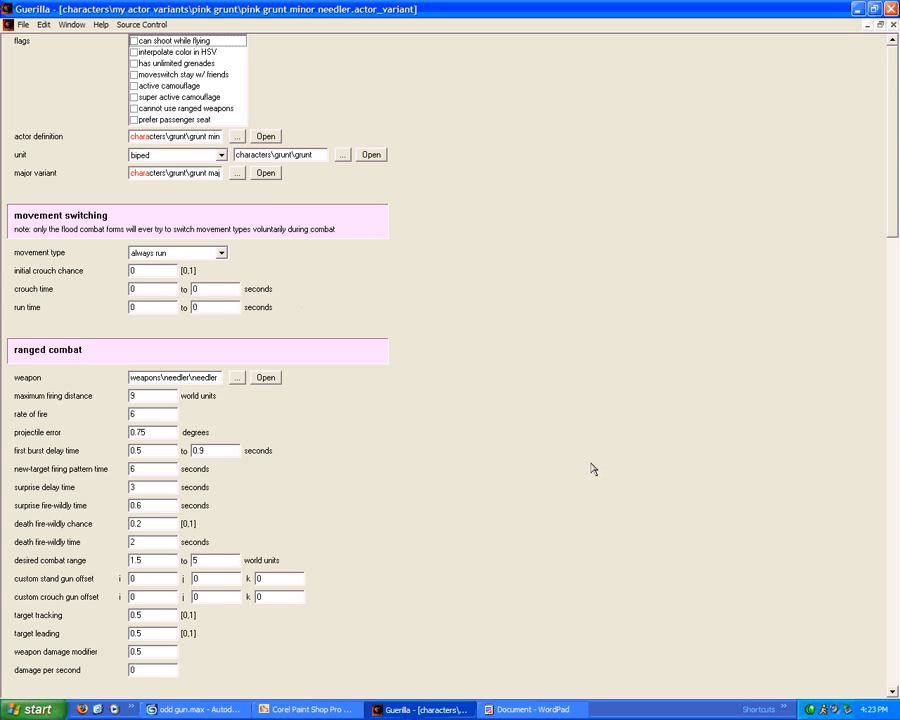
Set the actor definition to my actor variants\pink grunt\grunt minor.actor
left_click(168, 173)
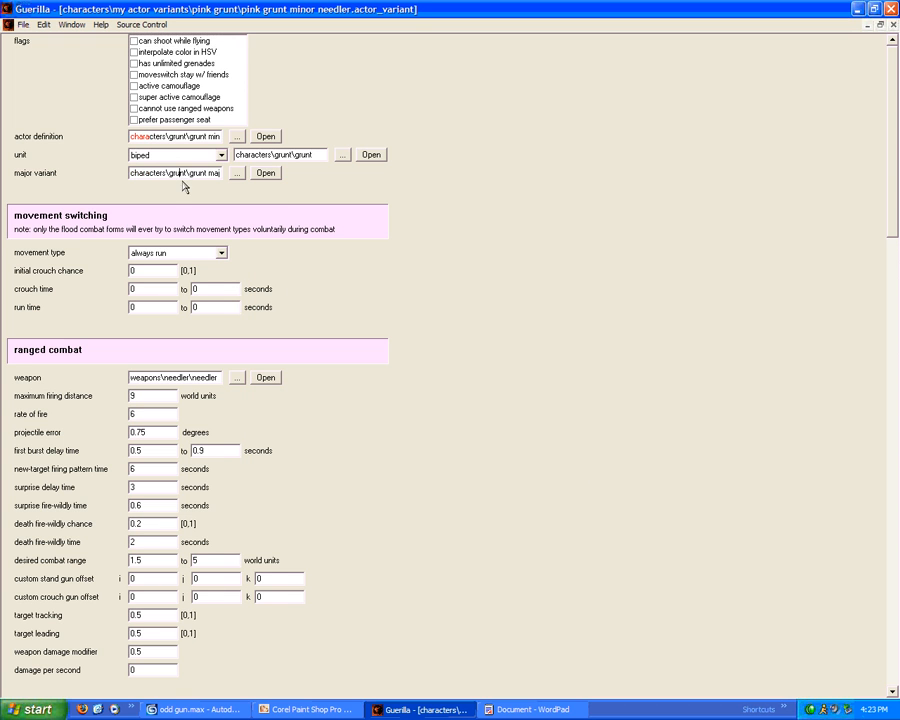
left_click(169, 136)
left_click(236, 136)
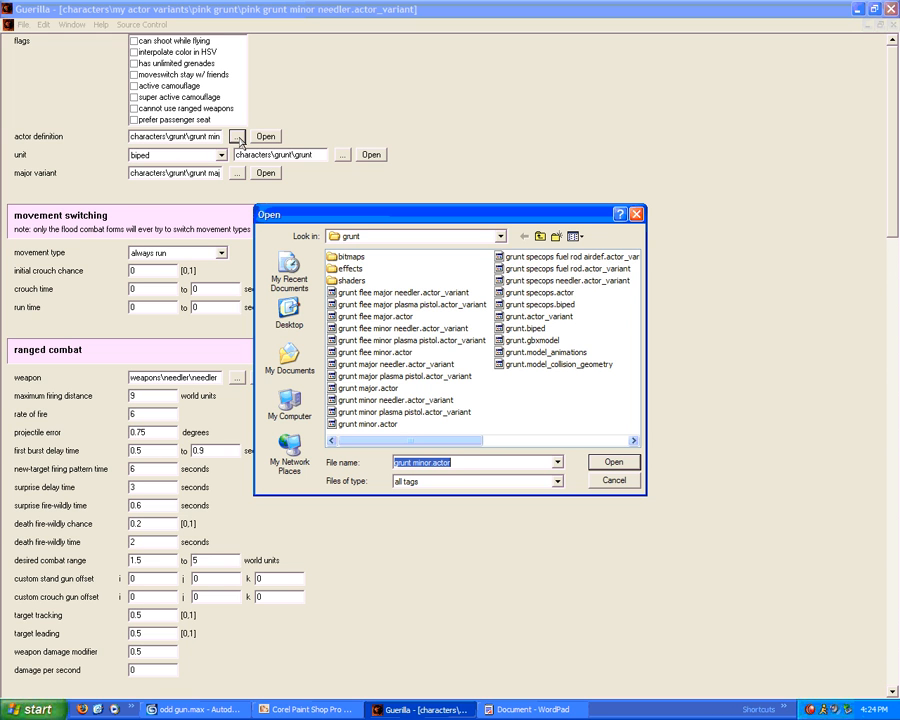
left_click(541, 237)
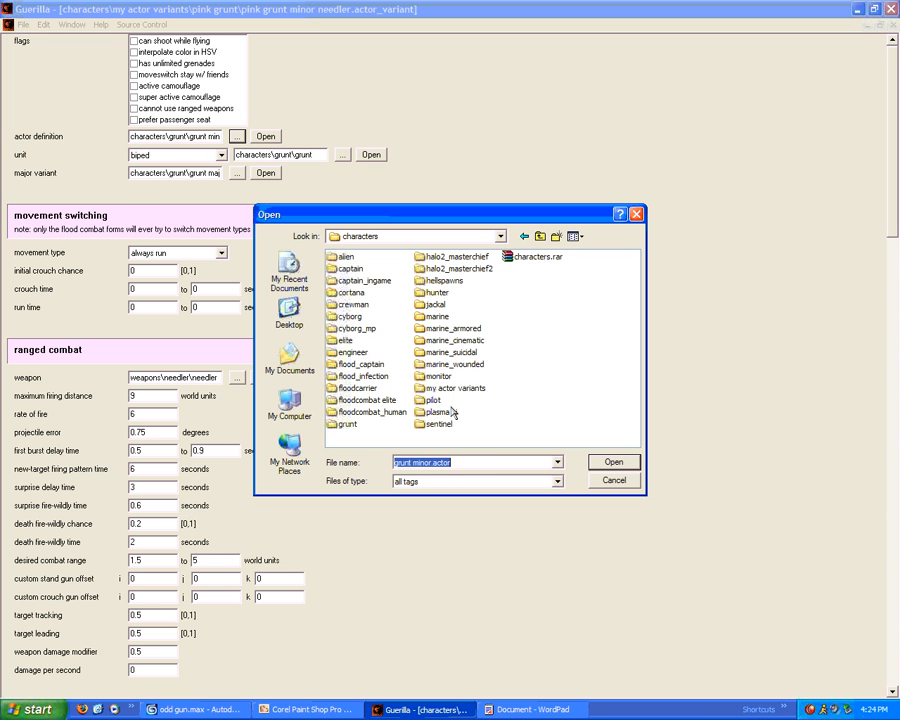
double_click(452, 391)
double_click(351, 258)
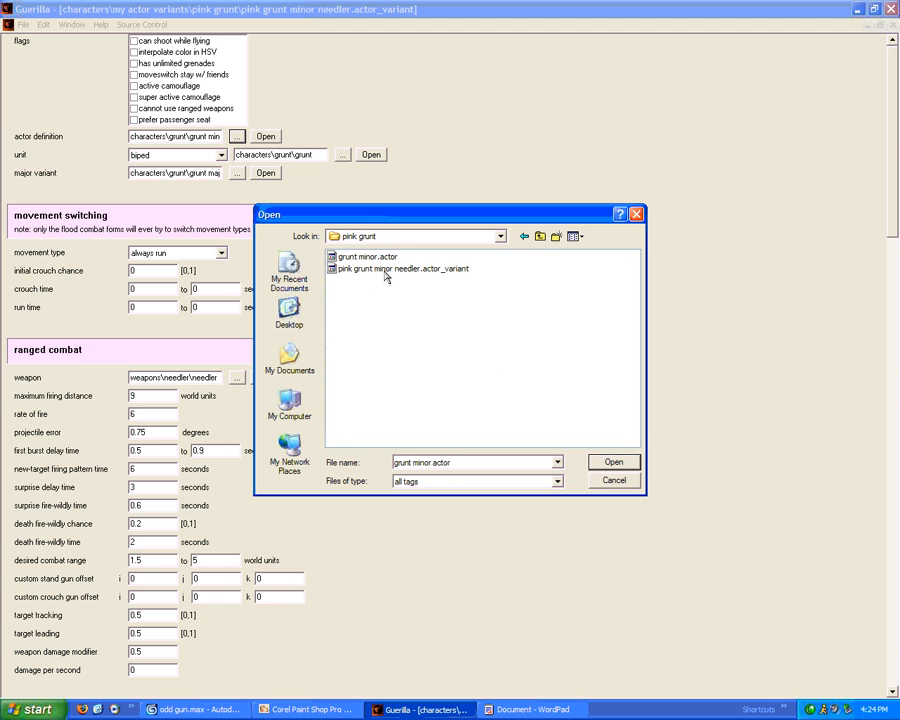
double_click(335, 256)
Open the grunt major needler variant, minimize it, and maximize the pink grunt minor needler window
left_click_drag(195, 174, 73, 190)
left_click(200, 171)
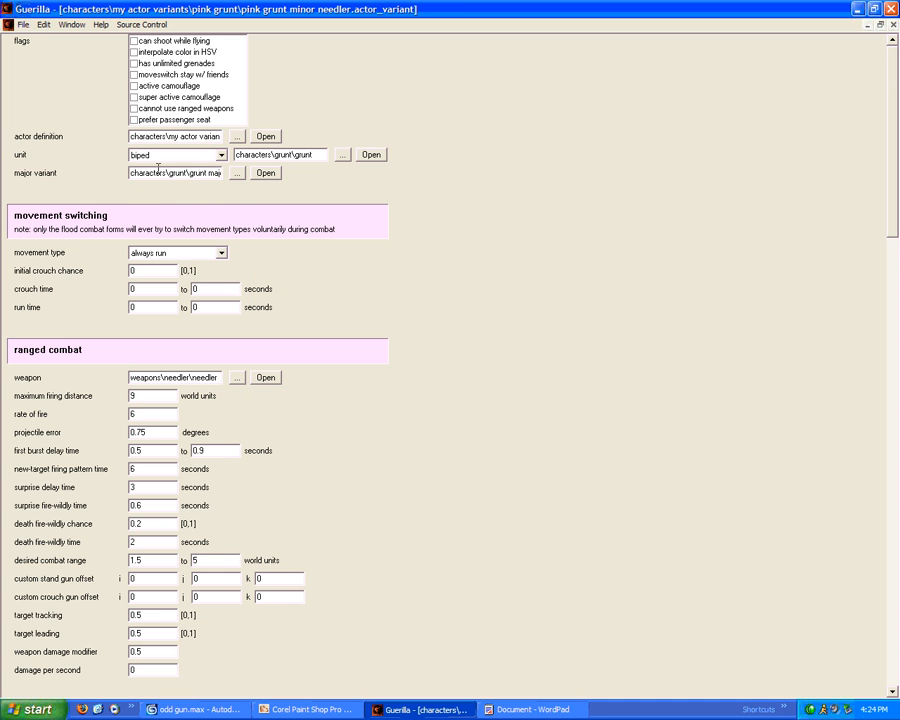
left_click_drag(165, 169, 300, 160)
left_click(189, 175)
left_click(265, 173)
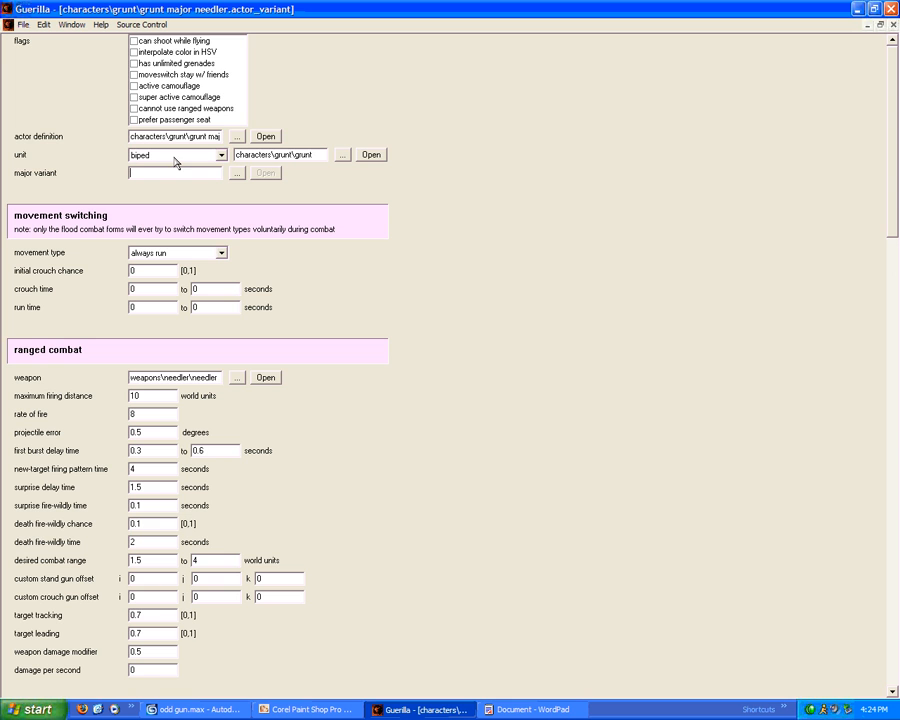
left_click(868, 25)
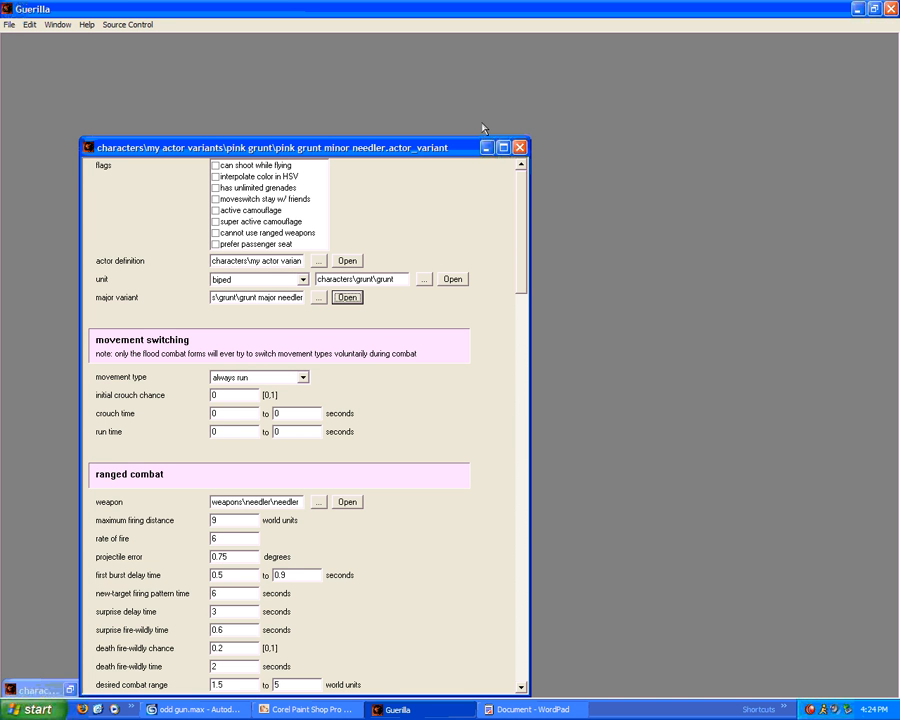
left_click(503, 147)
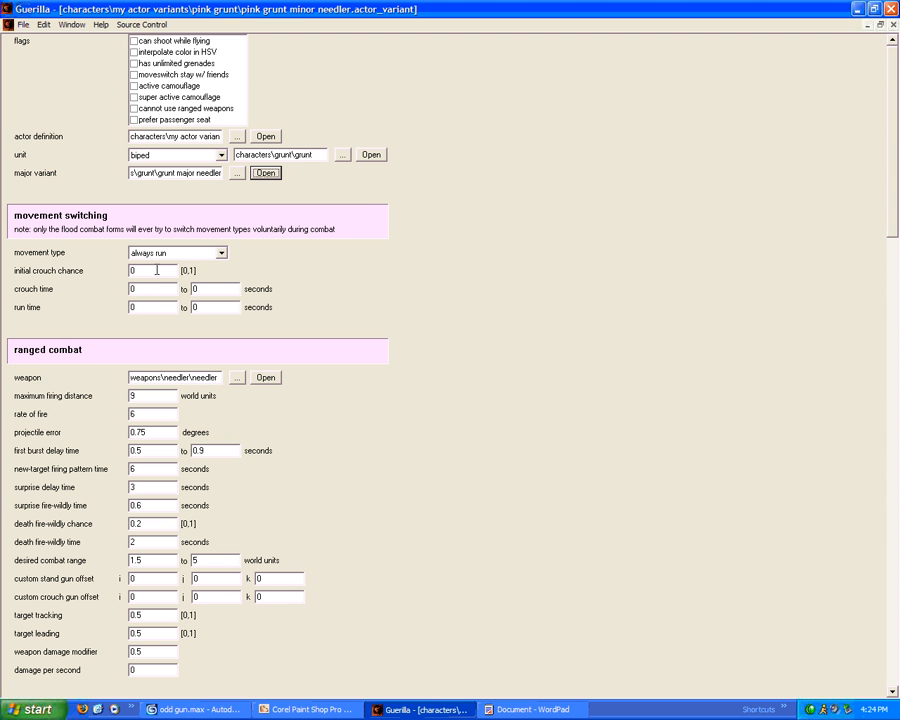
Set maximum firing distance 50, rate of fire 4, and projectile error 0.25
scroll(300, 284, "down", 2)
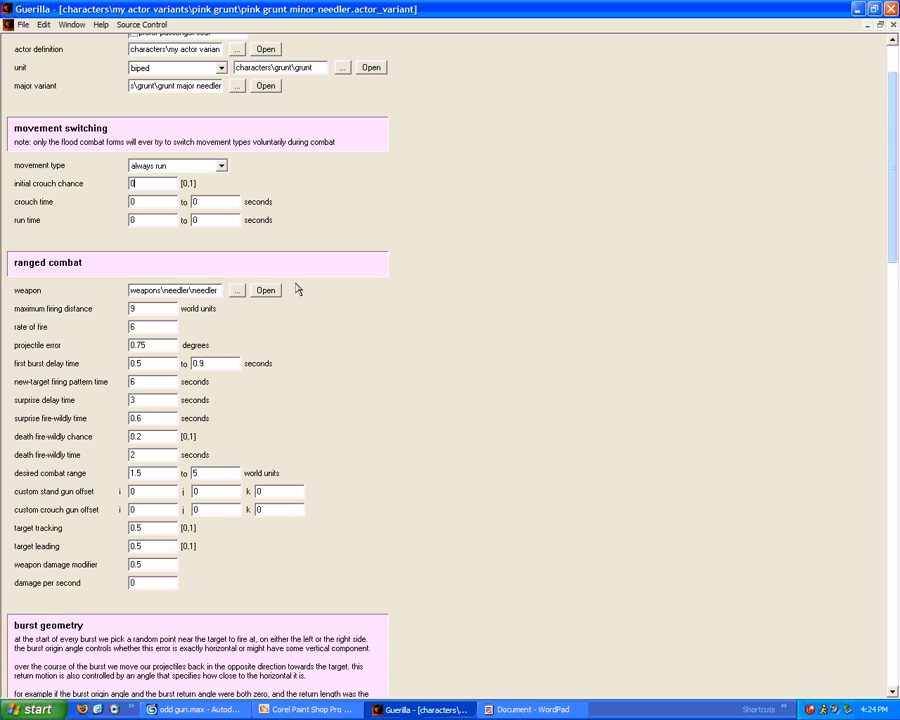
left_click_drag(154, 291, 291, 272)
left_click(178, 291)
left_click_drag(149, 308, 26, 317)
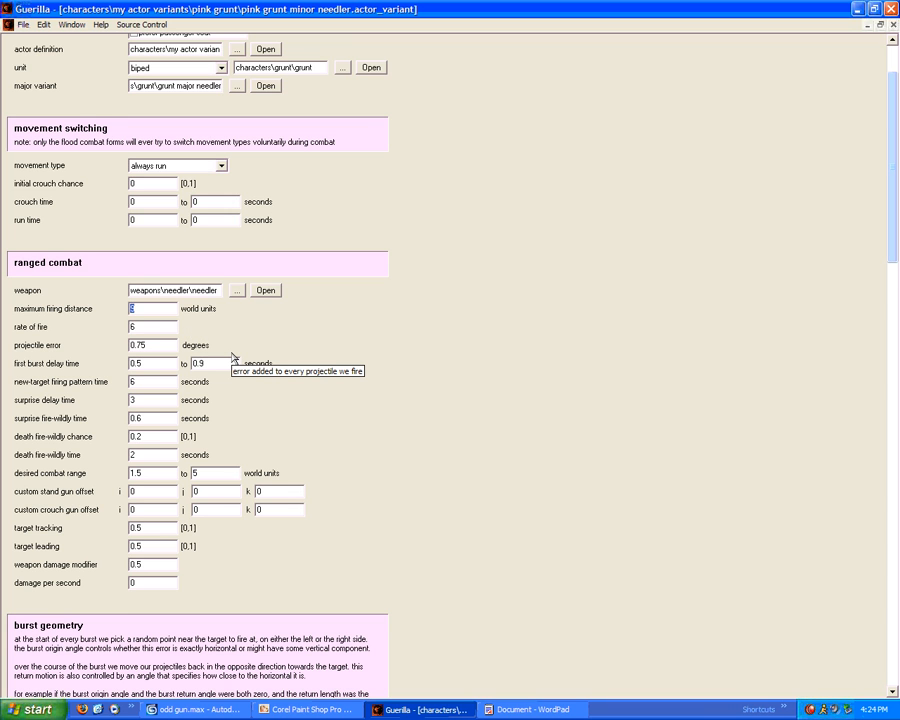
type("50")
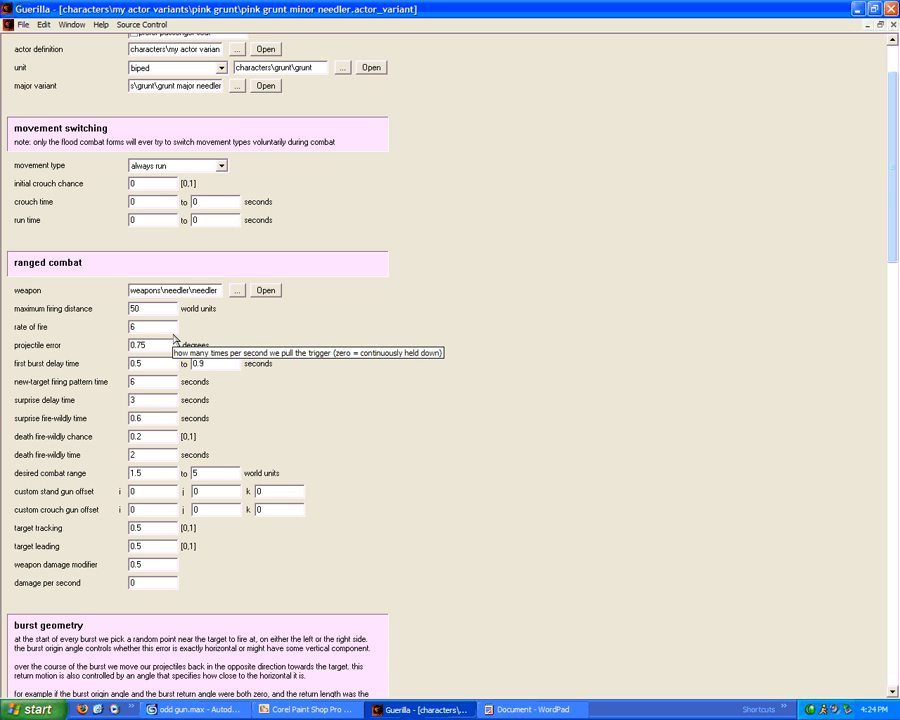
double_click(146, 327)
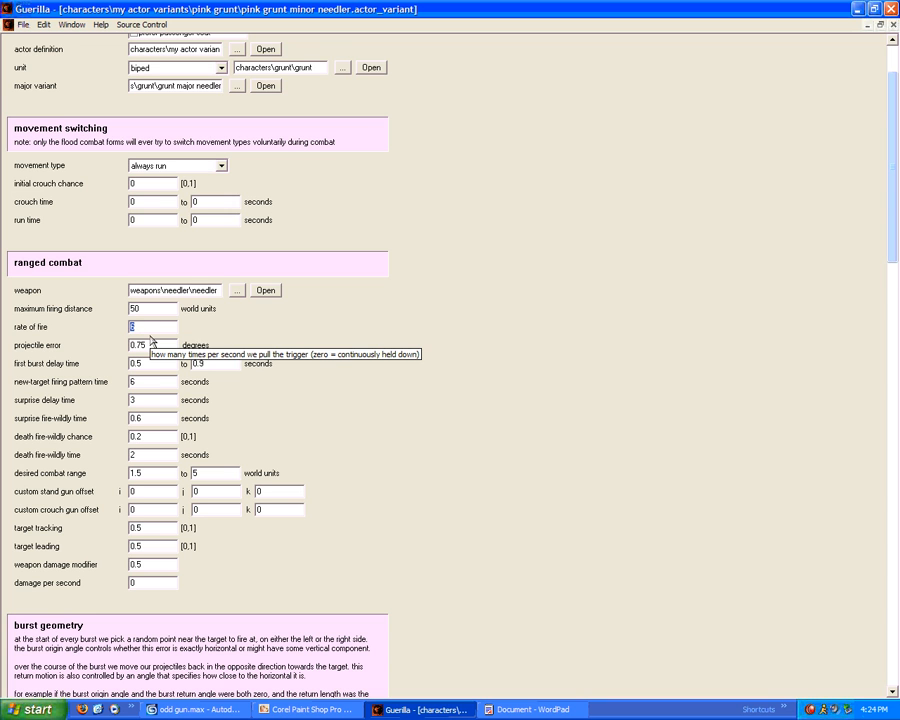
type("4")
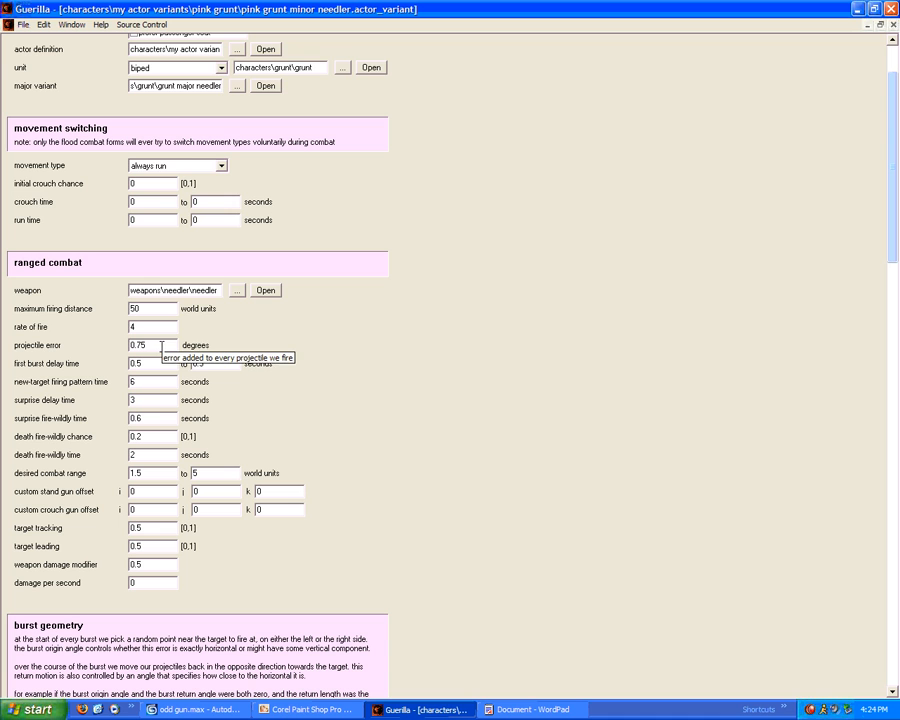
double_click(141, 345)
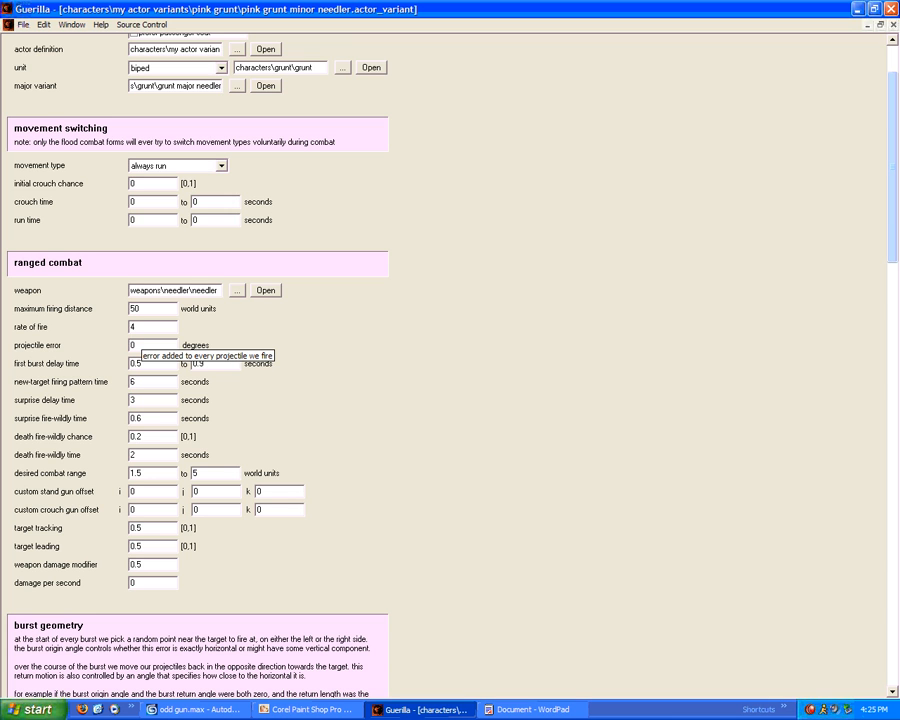
left_click(149, 344)
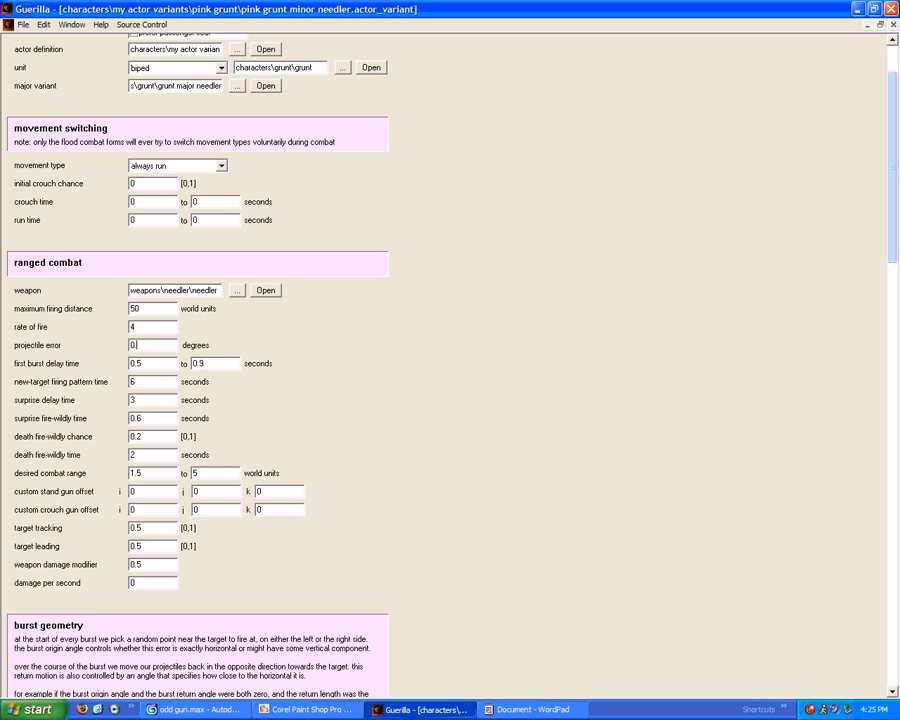
type(".25")
Set target tracking and target leading to 1, then select the weapon damage modifier value
double_click(140, 528)
type("1")
double_click(152, 547)
type("1")
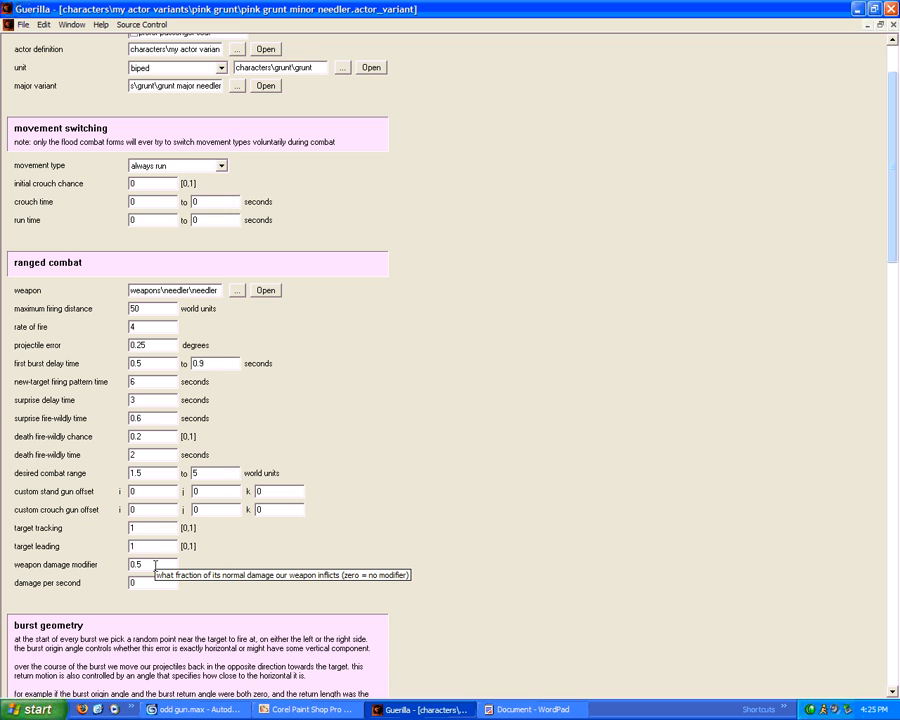
double_click(133, 565)
Enter weapon damage modifier 0 and turn on the 'has unlimited grenades' flag
type("0")
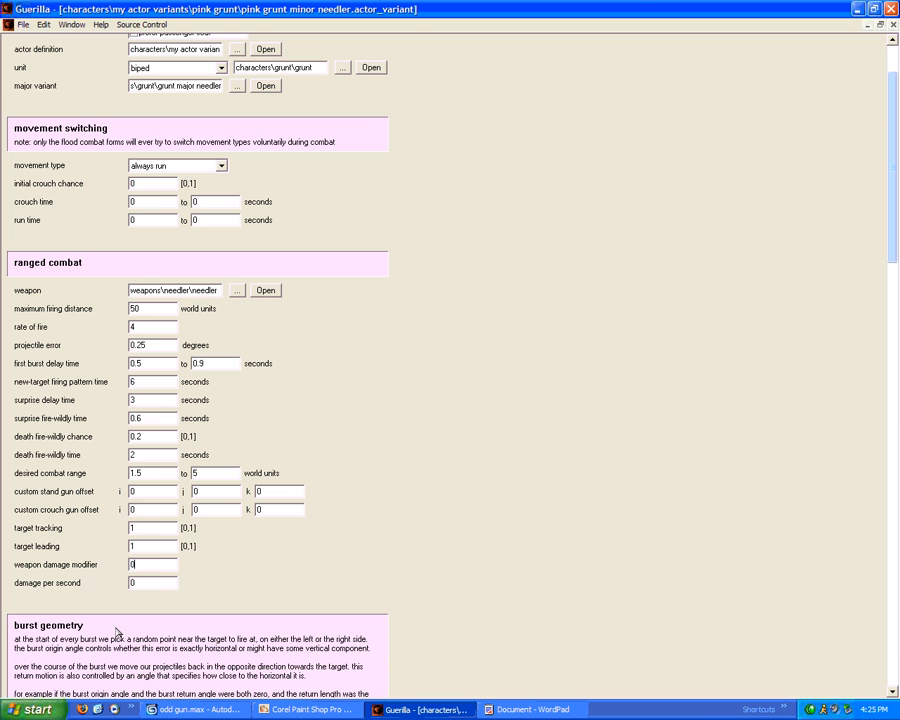
scroll(147, 582, "down", 1)
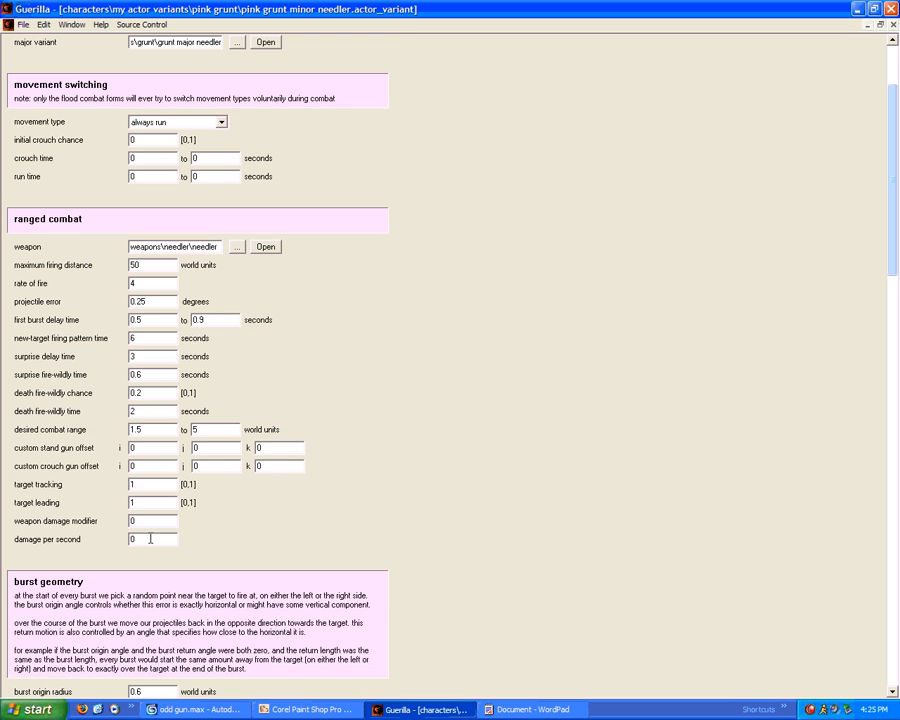
scroll(150, 540, "down", 3)
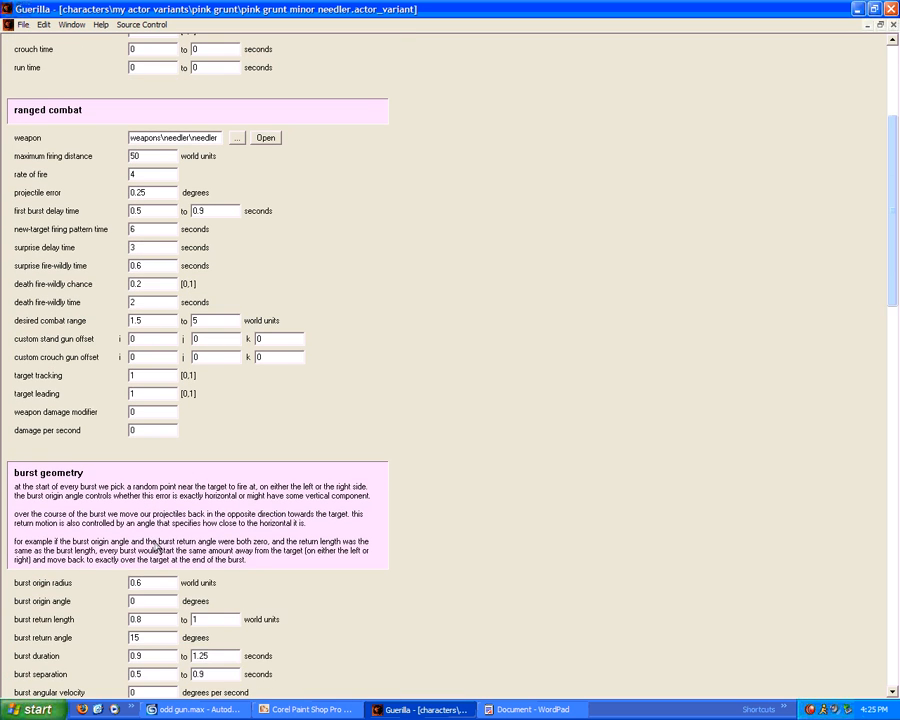
scroll(152, 510, "down", 1)
scroll(253, 578, "down", 14)
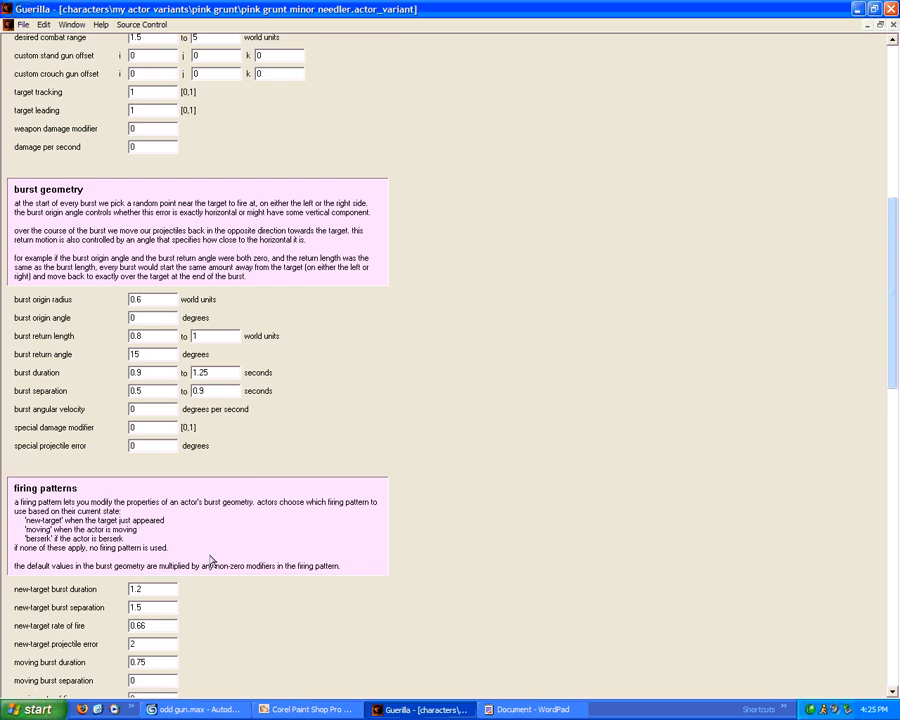
scroll(272, 520, "down", 4)
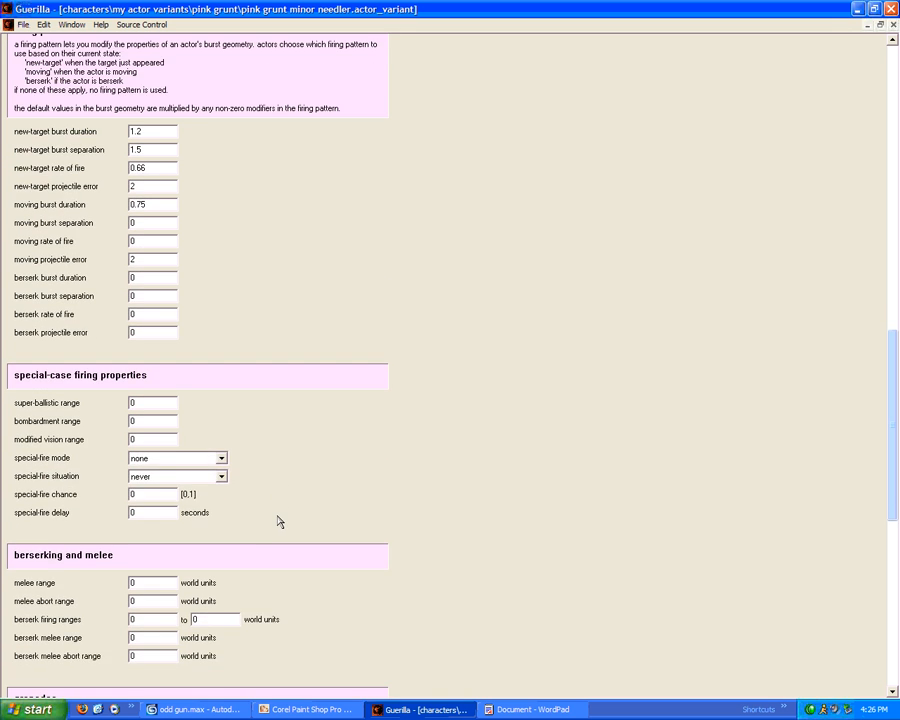
scroll(276, 509, "down", 5)
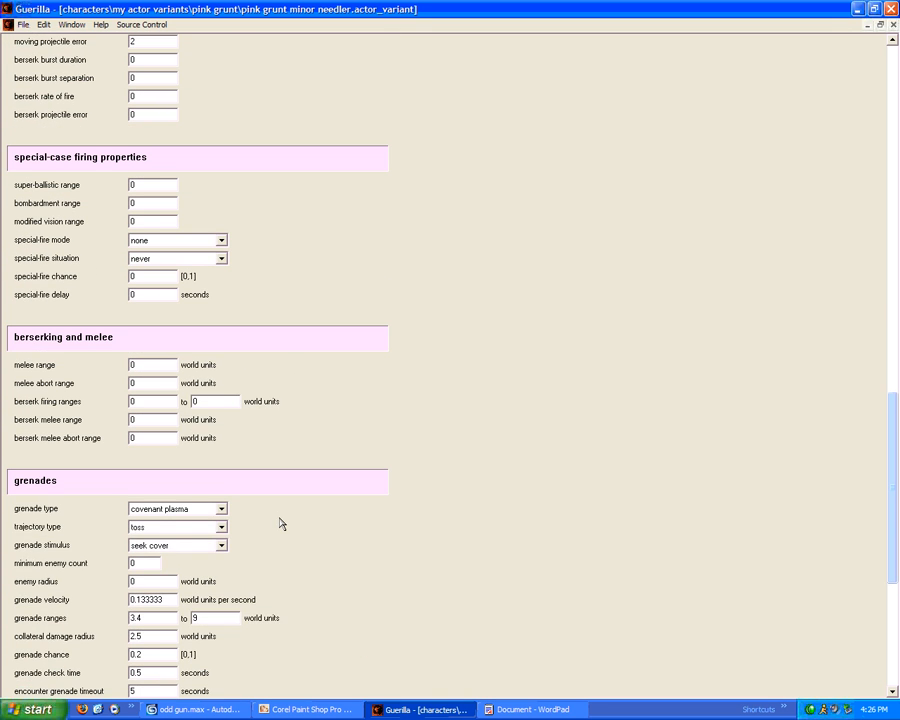
scroll(150, 545, "down", 1)
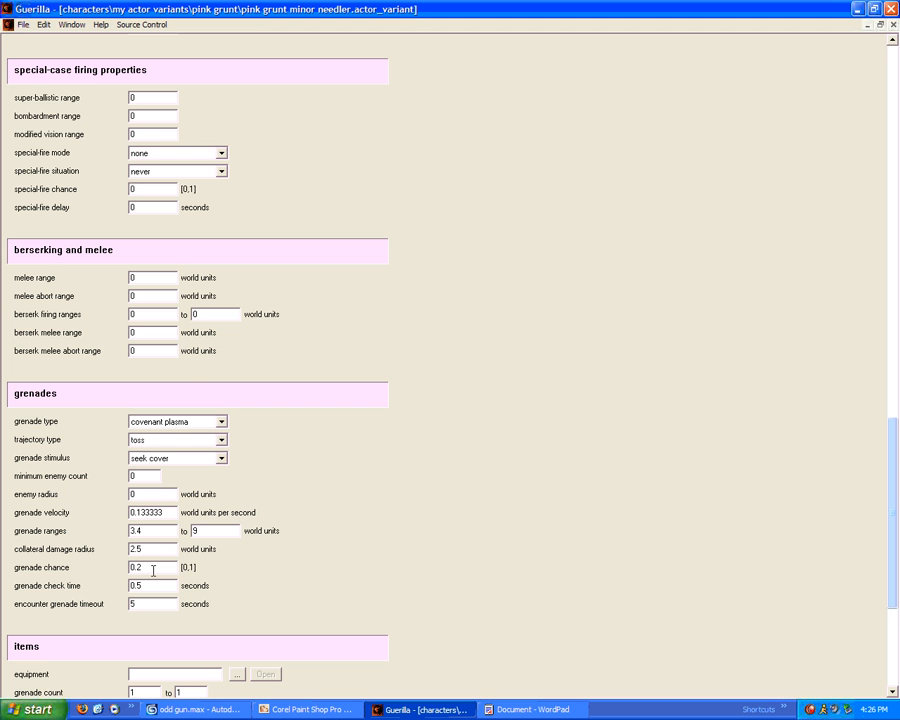
left_click_drag(890, 474, 897, 100)
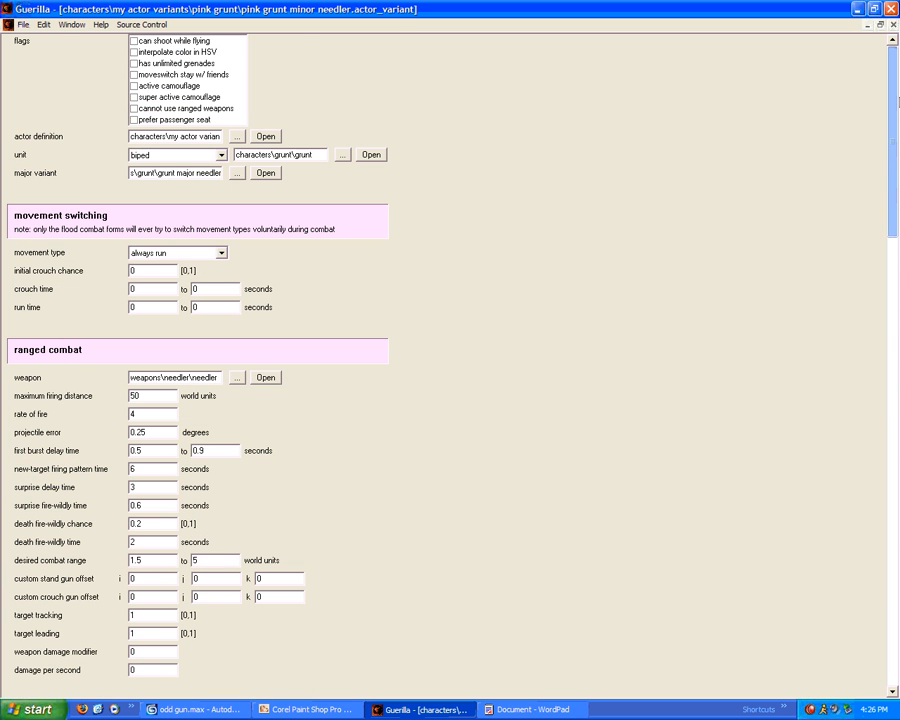
left_click(134, 63)
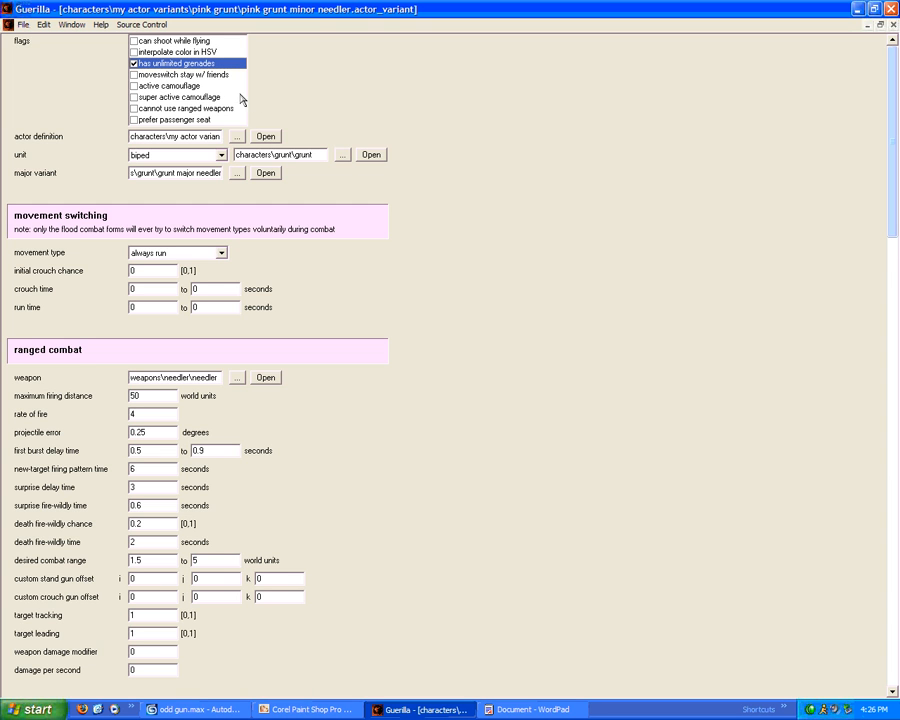
left_click_drag(892, 128, 860, 519)
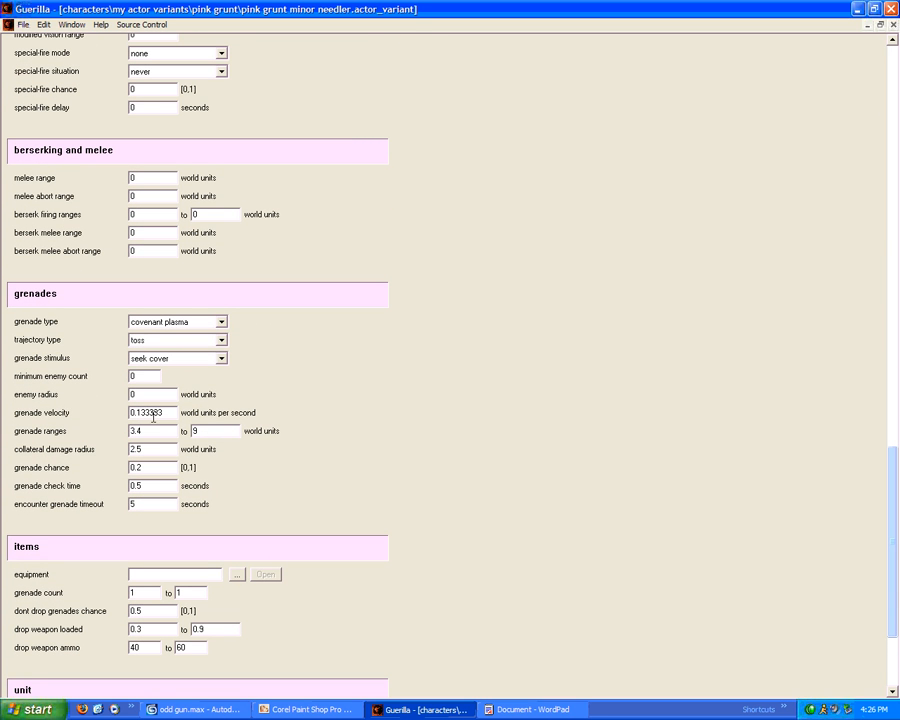
Set grenade velocity to 0.2 and the upper grenade range to 20
left_click_drag(171, 414, 130, 413)
type("0.2")
left_click_drag(146, 431, 116, 436)
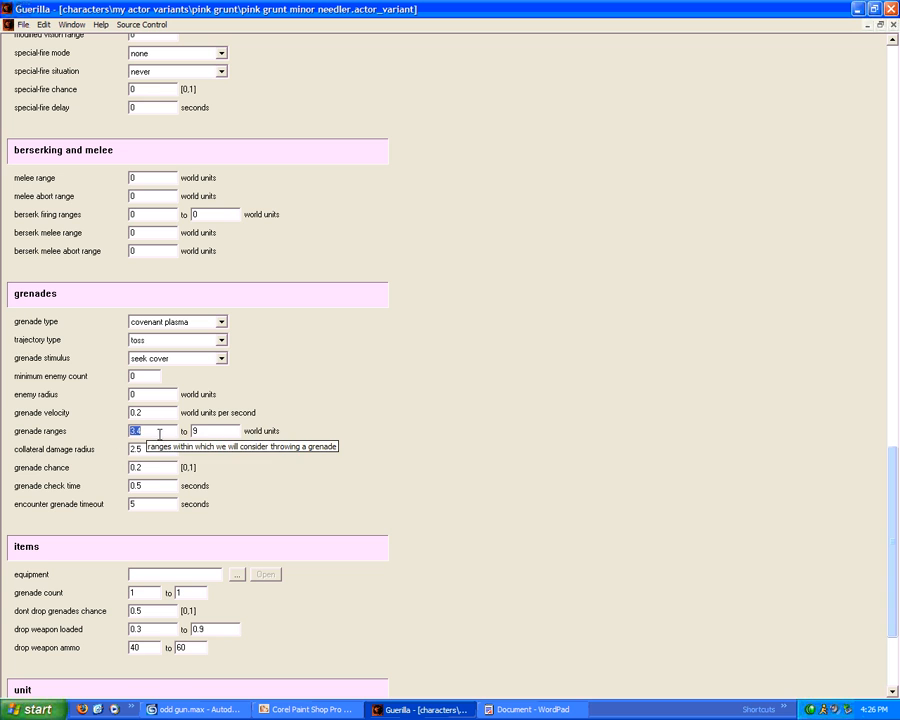
left_click_drag(205, 429, 96, 414)
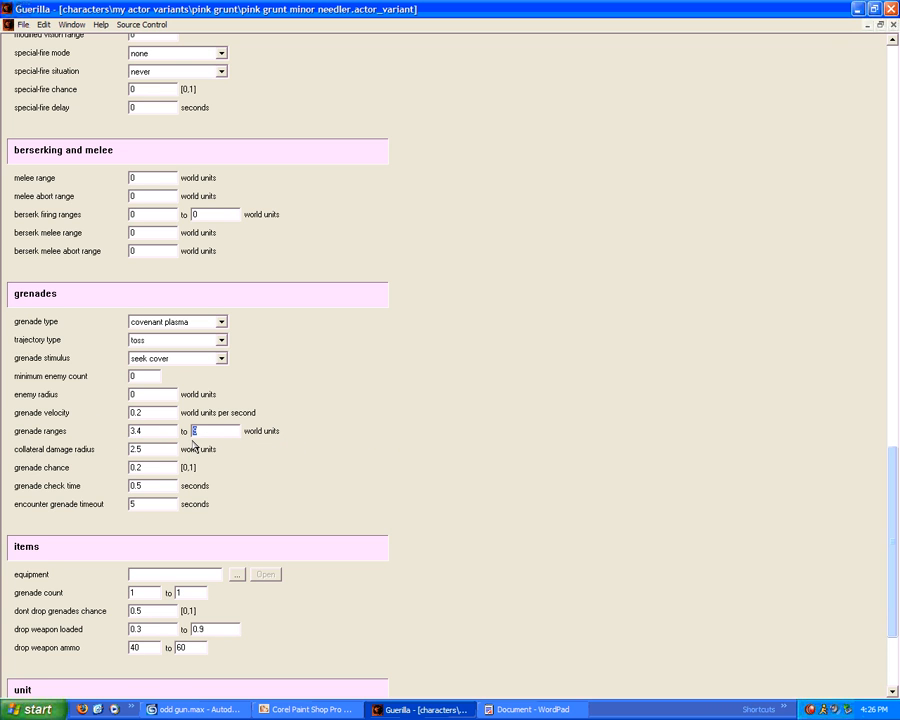
type("20")
left_click_drag(154, 469, 60, 477)
left_click(164, 484)
Change body vitality to 50, then revert it to 45
scroll(196, 492, "down", 3)
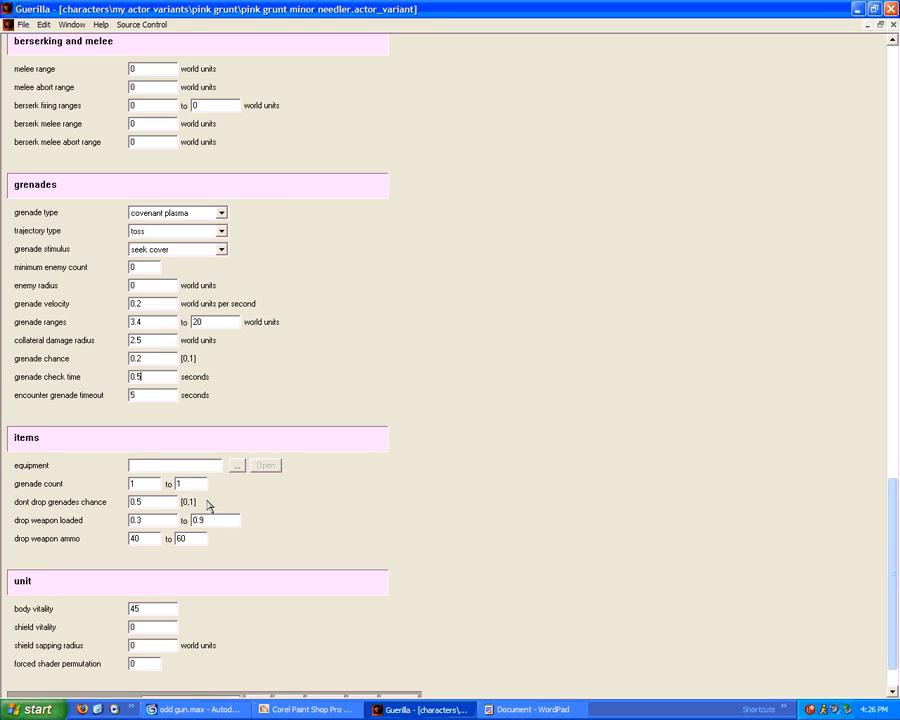
scroll(200, 510, "down", 1)
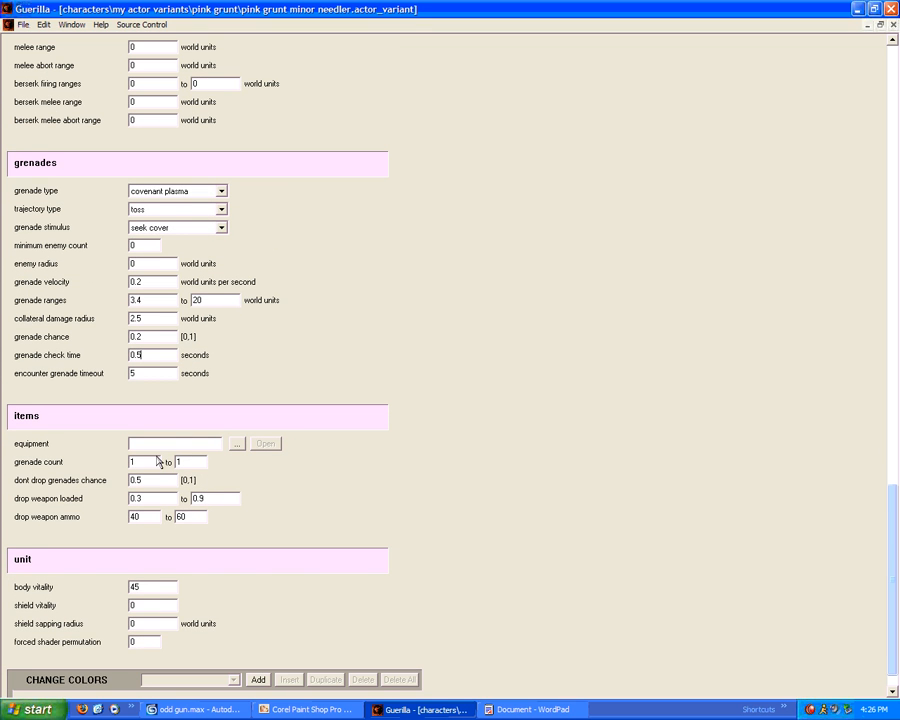
scroll(160, 458, "down", 1)
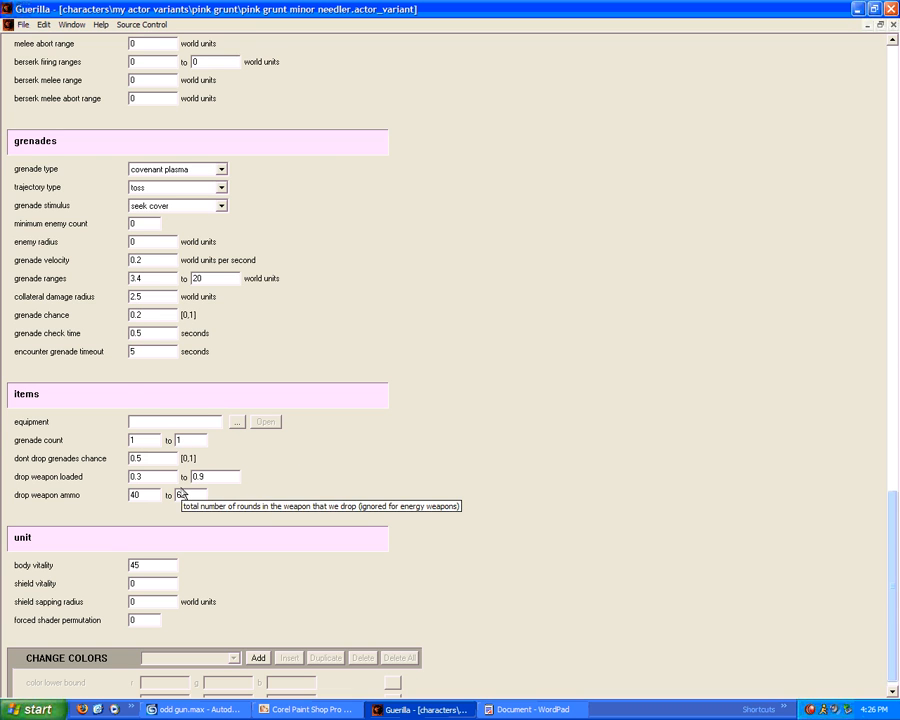
scroll(165, 542, "down", 1)
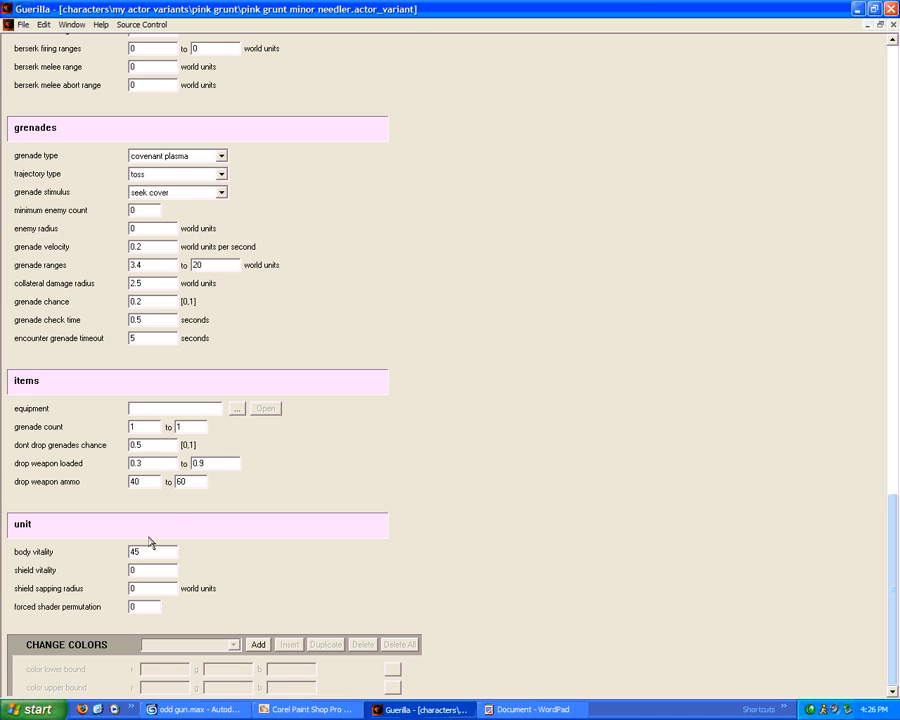
left_click_drag(152, 551, 72, 540)
type("50")
left_click_drag(160, 551, 104, 544)
type("45")
Add a change-colour entry with a bright magenta lower bound (0.976471/0.0235294/1)
left_click(259, 645)
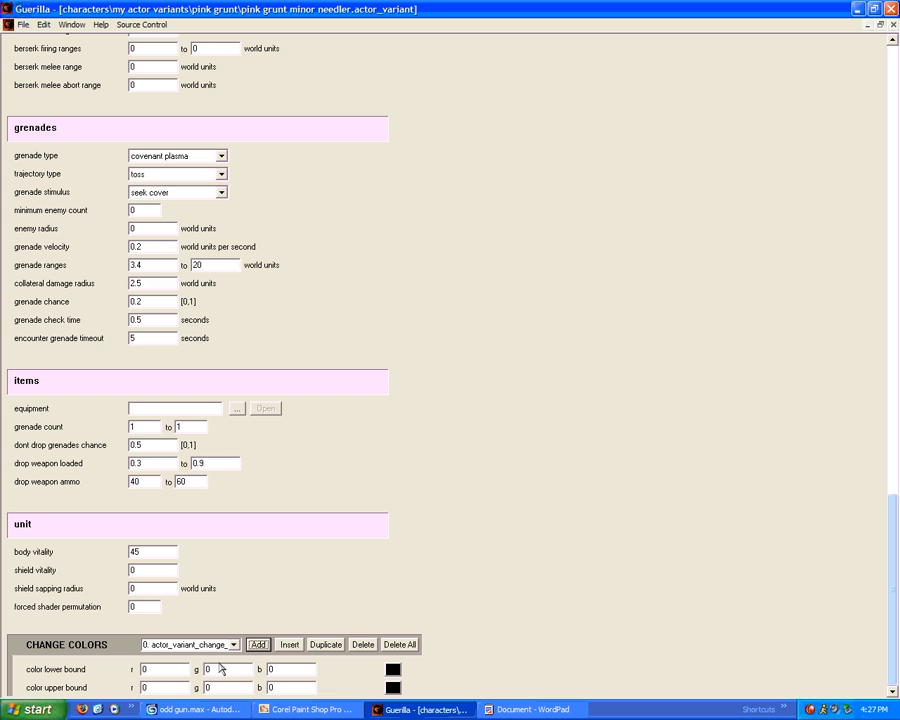
left_click(392, 687)
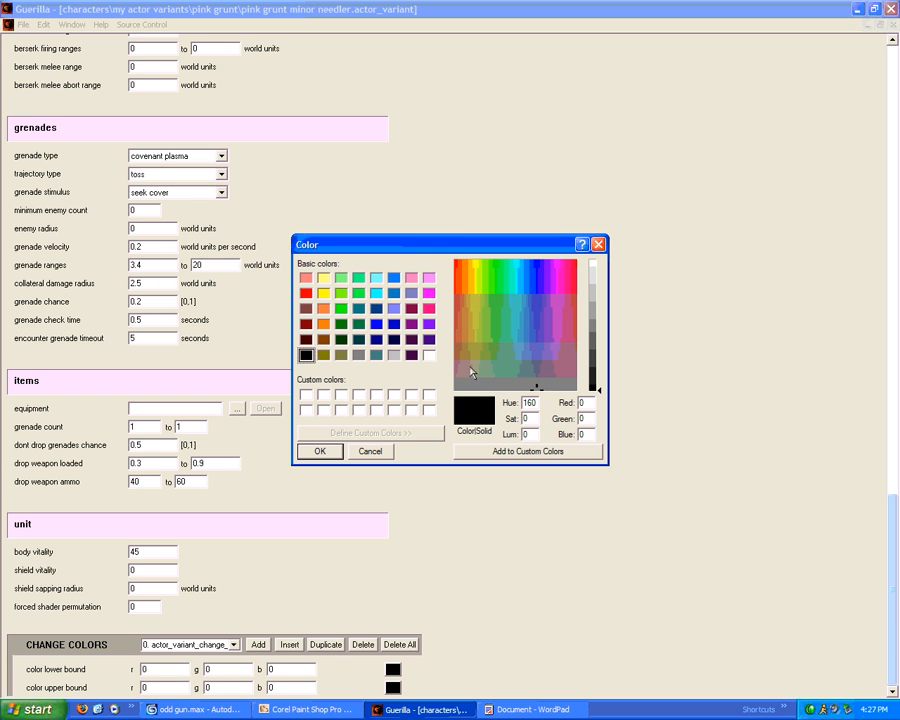
left_click(561, 266)
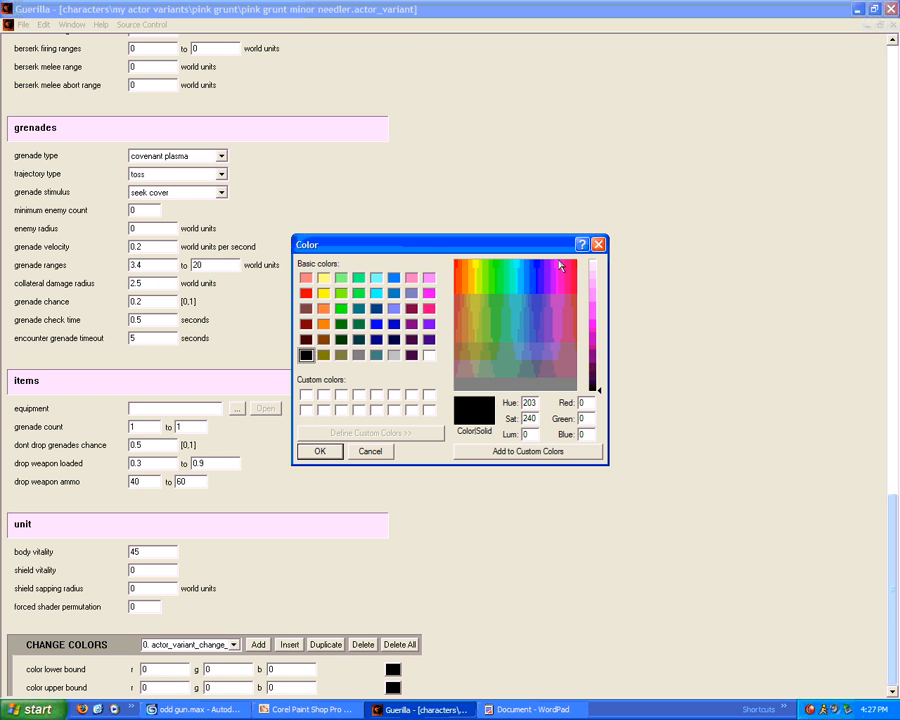
left_click_drag(598, 323, 597, 324)
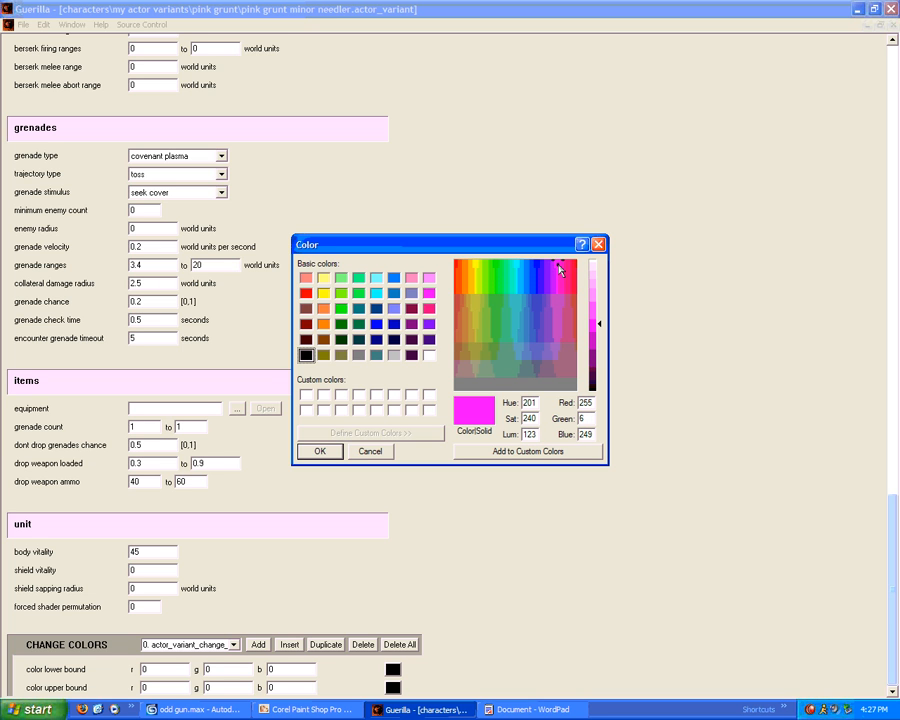
left_click(318, 450)
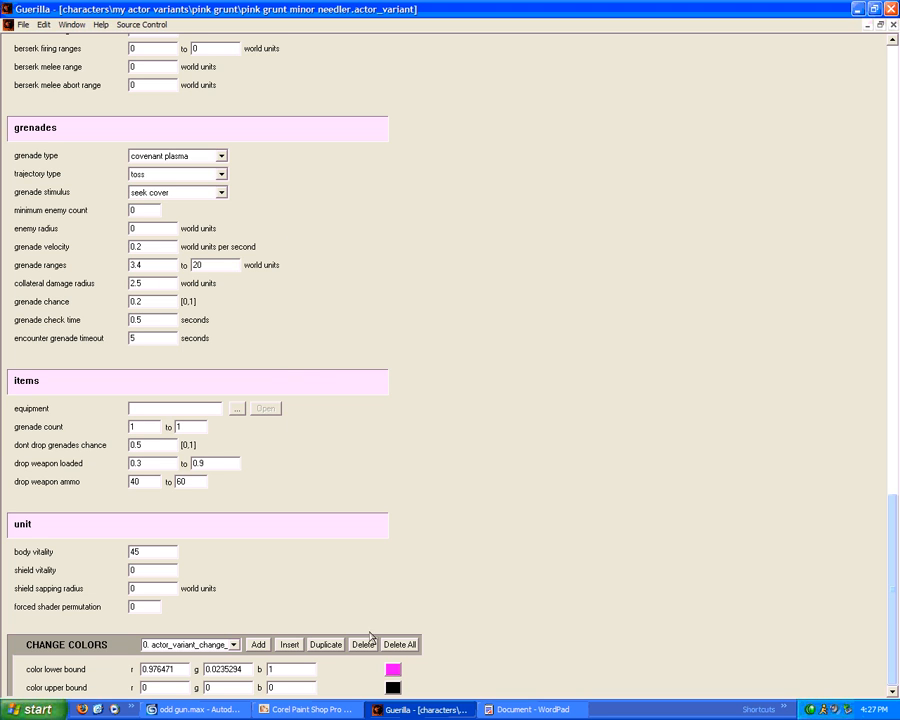
Set the upper bound to a darker purple-magenta (0.717647/0/0.866667) and save the variant
left_click(391, 689)
left_click(596, 339)
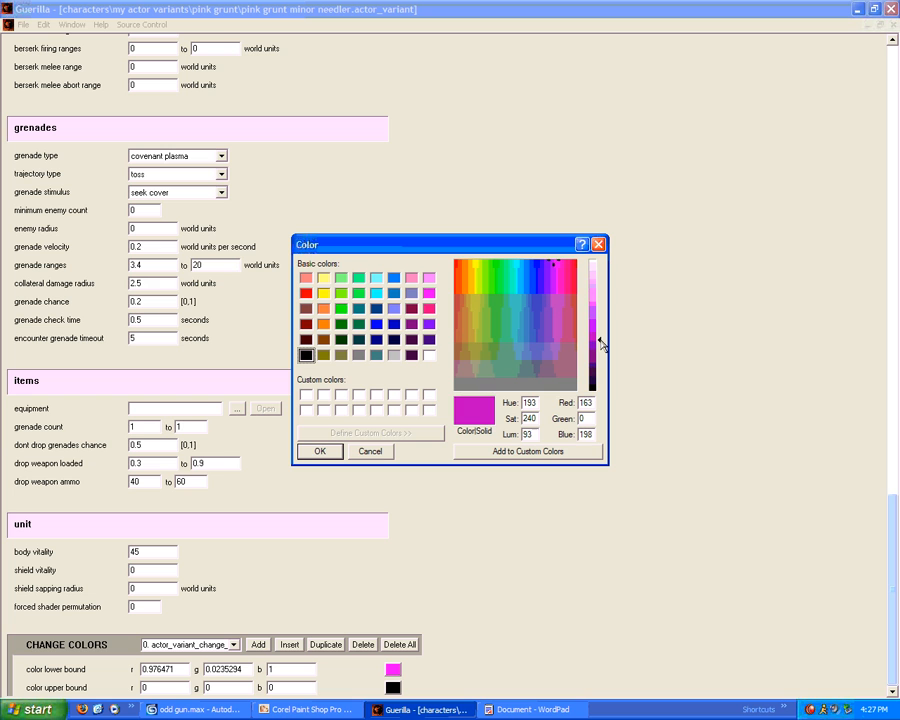
left_click(596, 318)
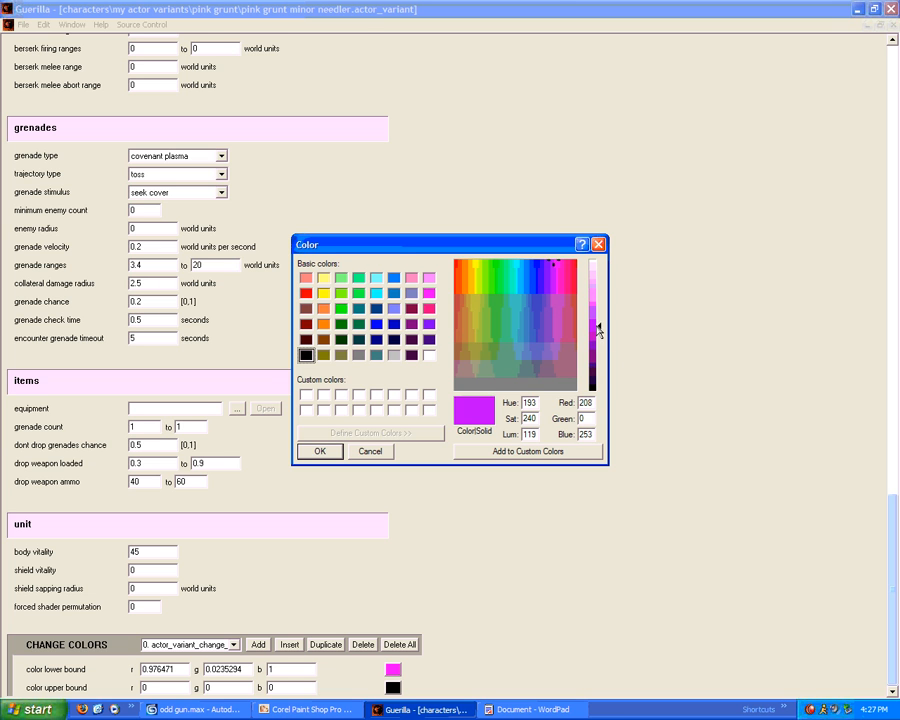
left_click(320, 451)
left_click(393, 688)
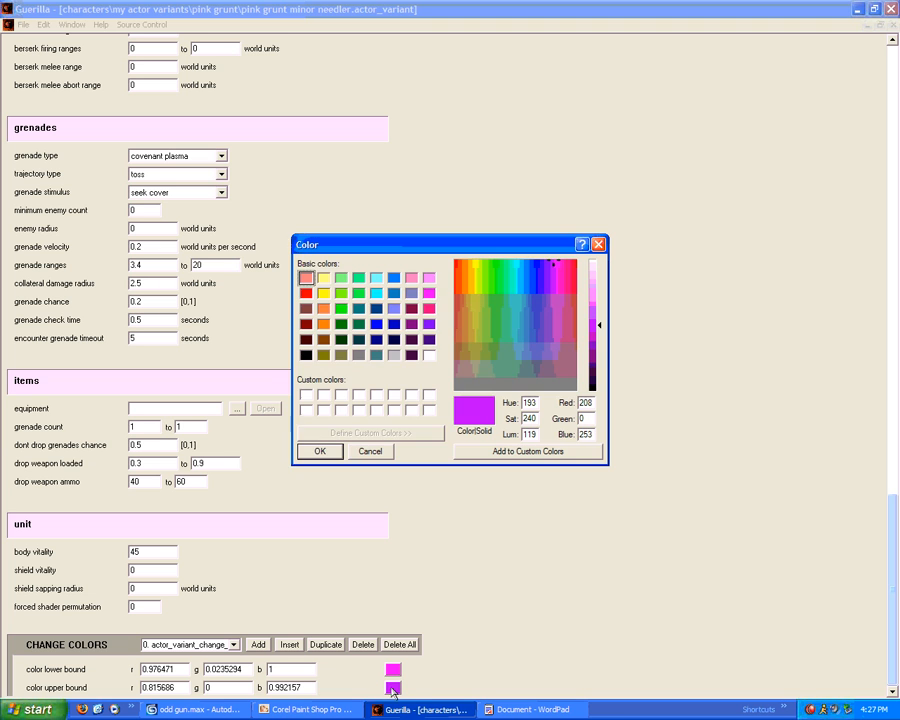
left_click(597, 333)
left_click(329, 453)
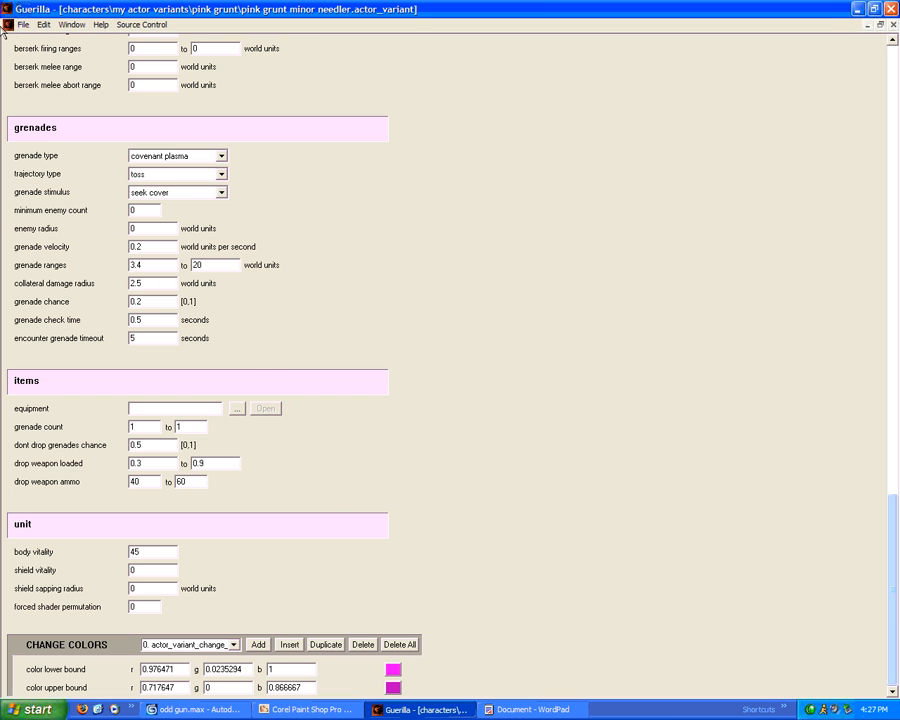
left_click(22, 24)
left_click(37, 84)
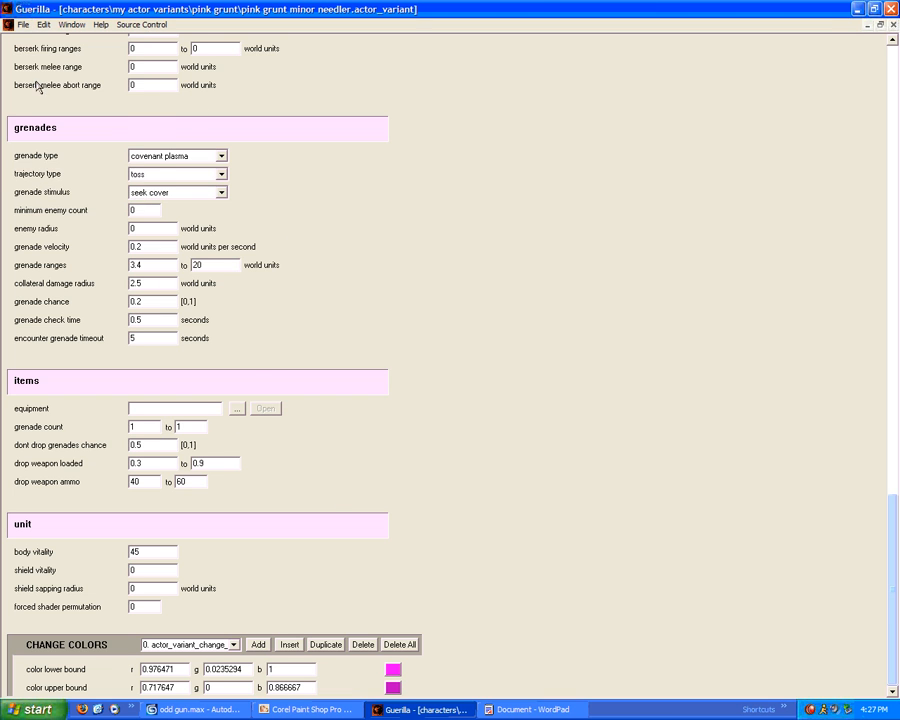
Switch from the pink grunt minor needler document to the grunt major needler variant
left_click(866, 25)
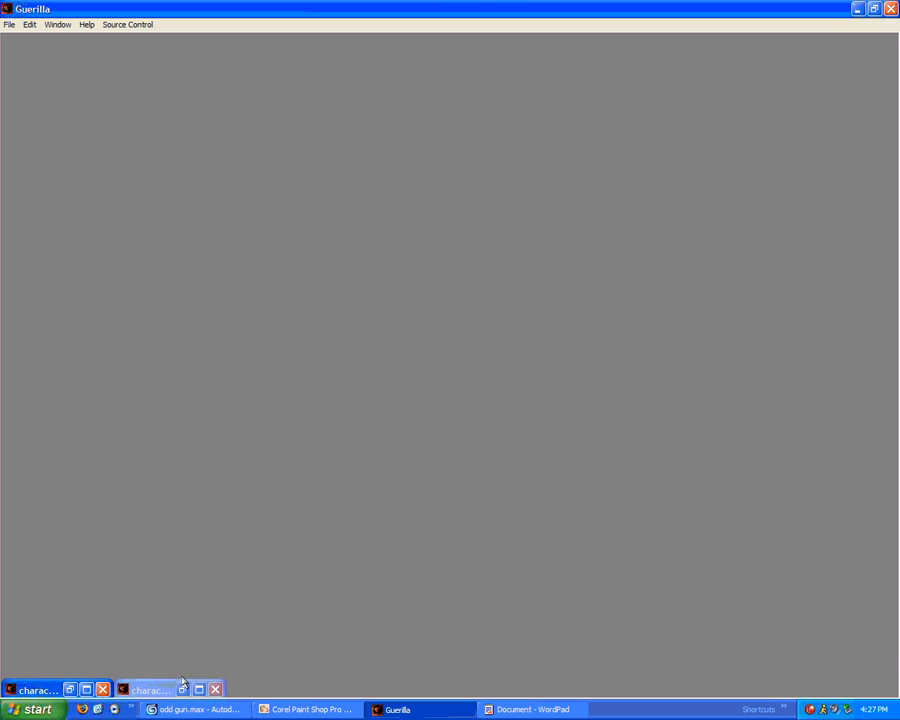
left_click_drag(166, 689, 238, 493)
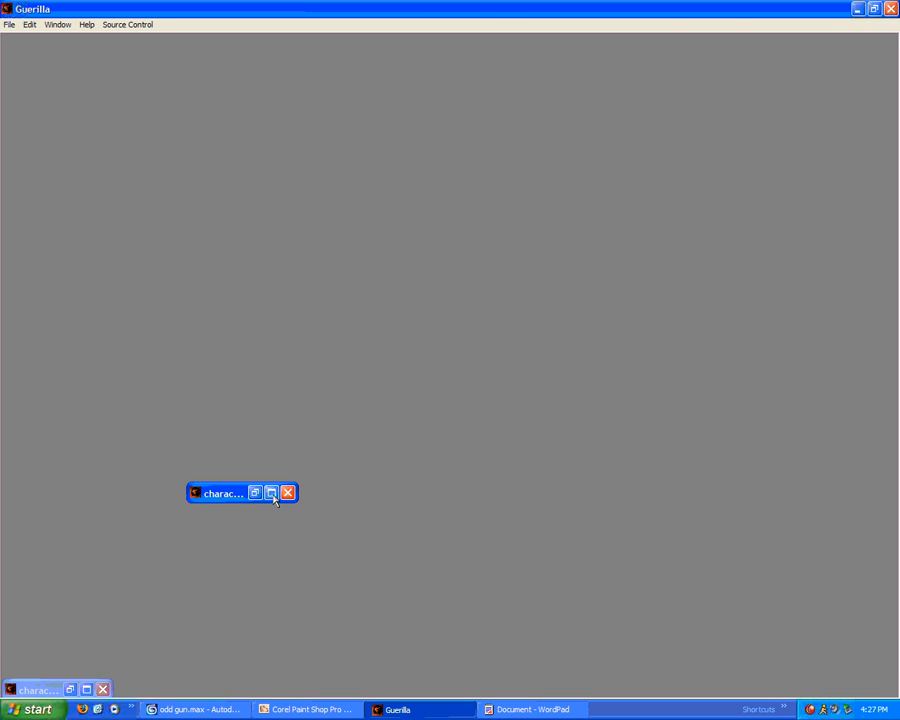
left_click(271, 493)
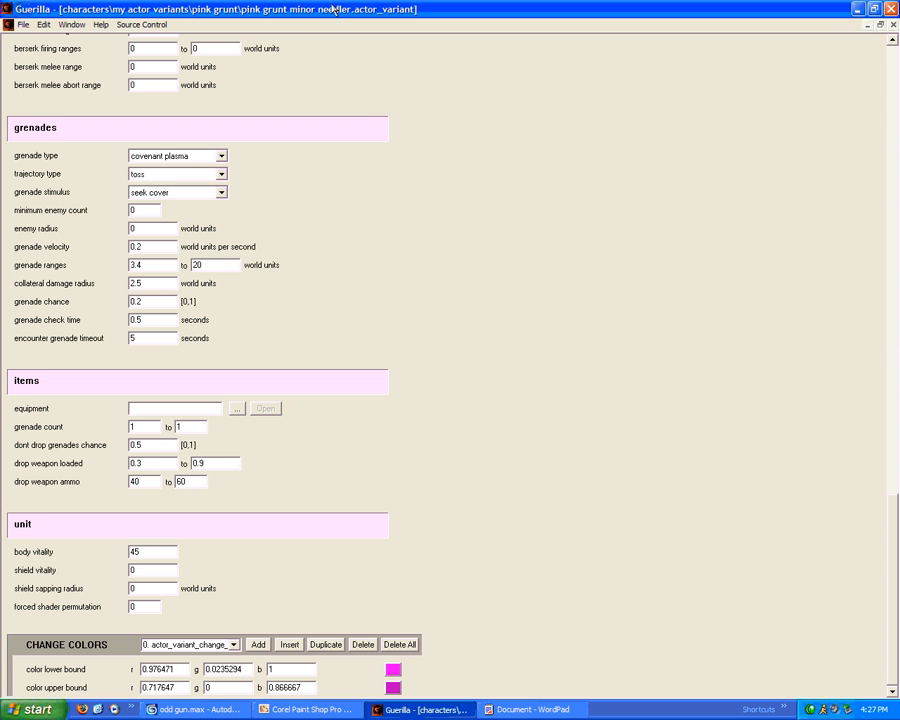
left_click(866, 25)
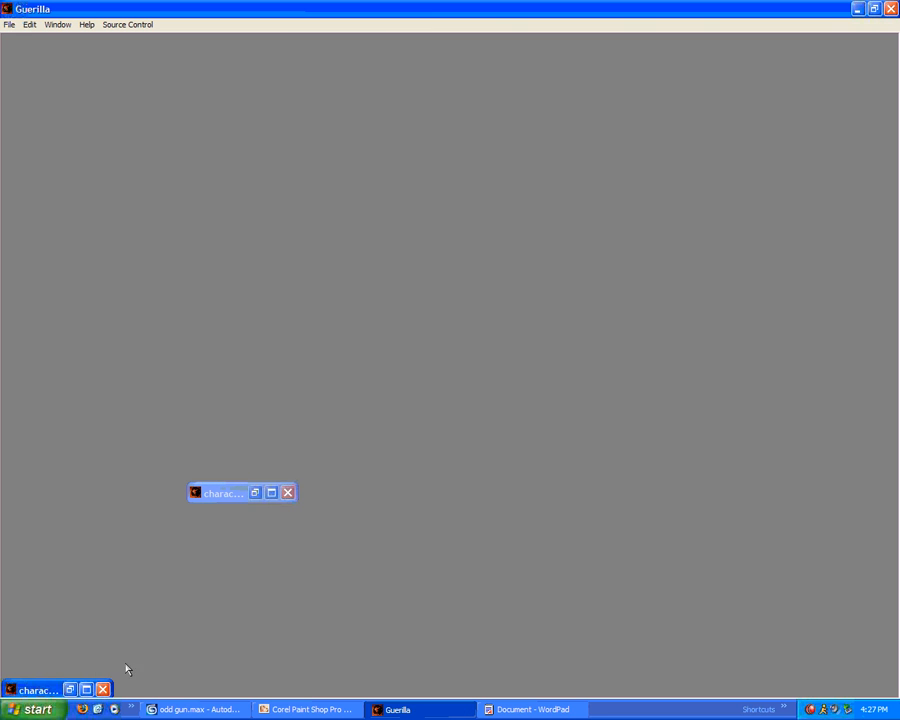
left_click(86, 689)
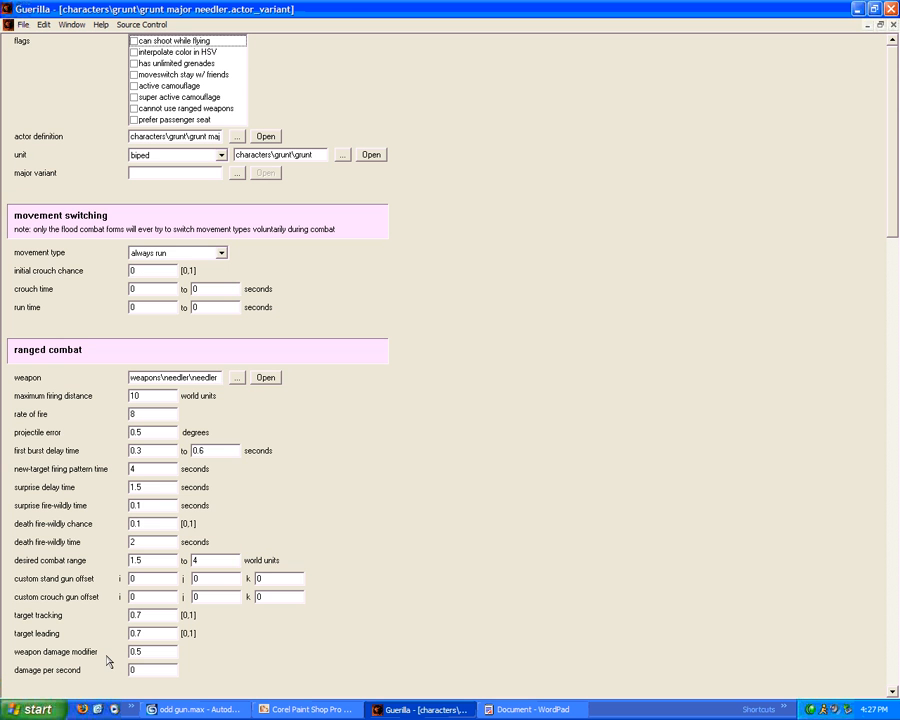
Start Save As and browse to characters\my actor variants\pink grunt
left_click(22, 24)
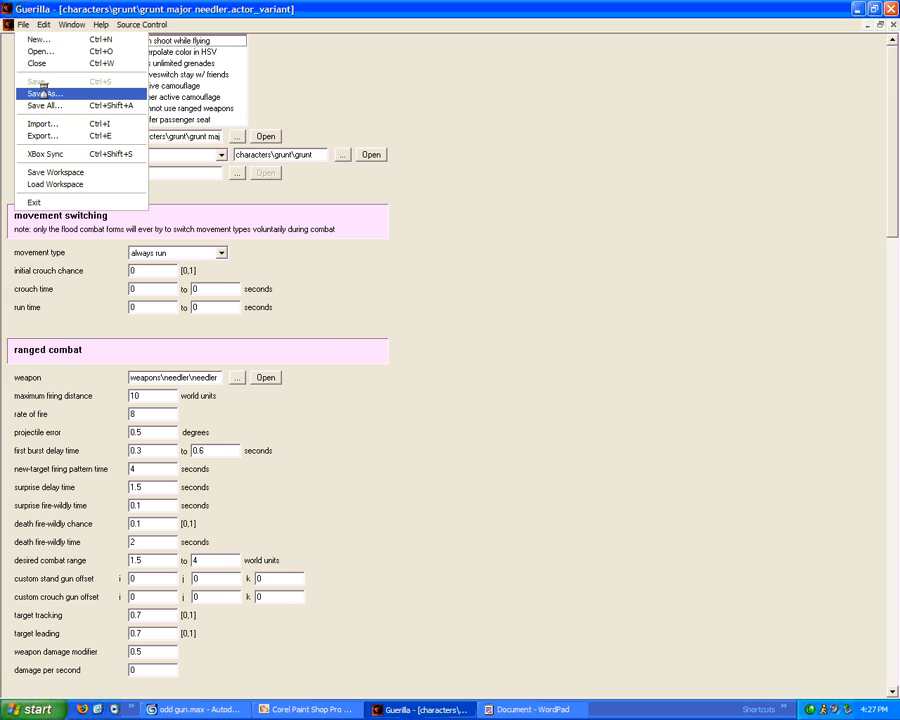
key("Return")
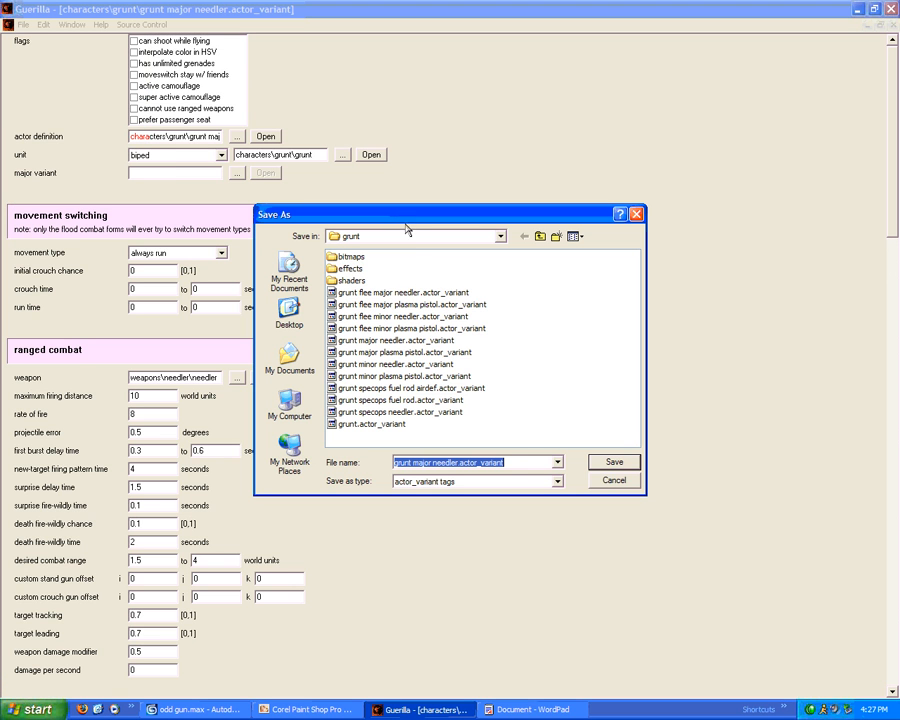
left_click(538, 236)
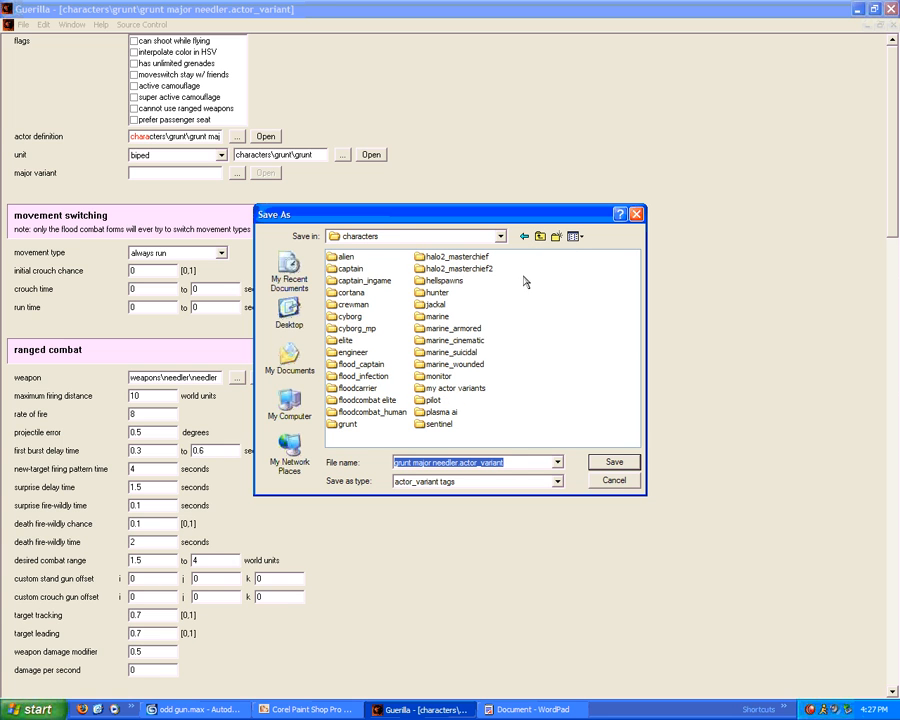
double_click(456, 388)
double_click(352, 256)
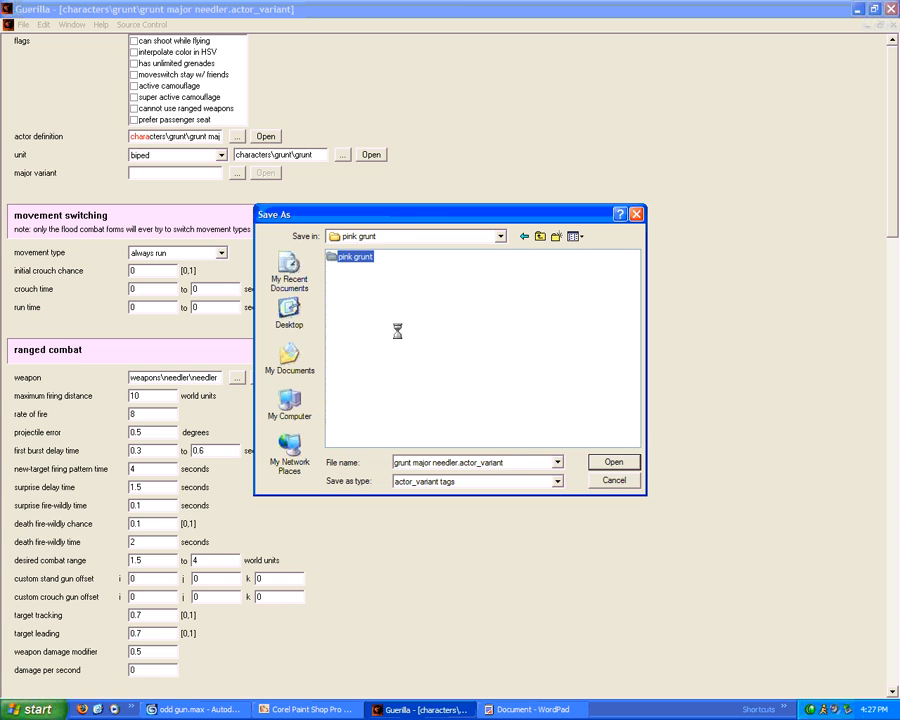
Prefix the name with 'pink' to save pink grunt major needler.actor_variant, keeping biped unit type
left_click(397, 463)
key("End")
key("BackSpace")
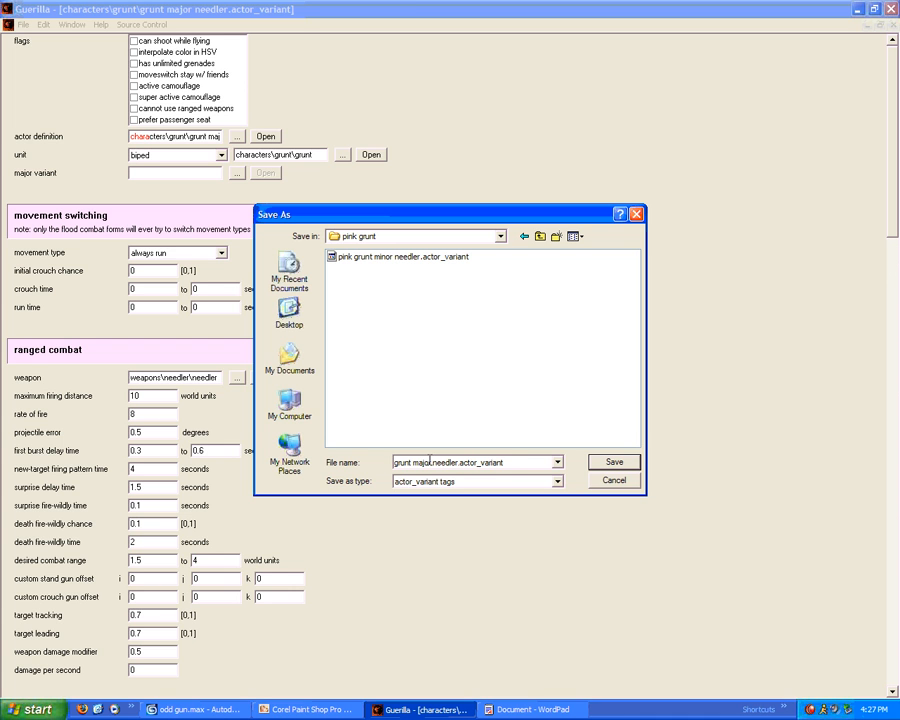
key("Home")
type("pink")
key("Return")
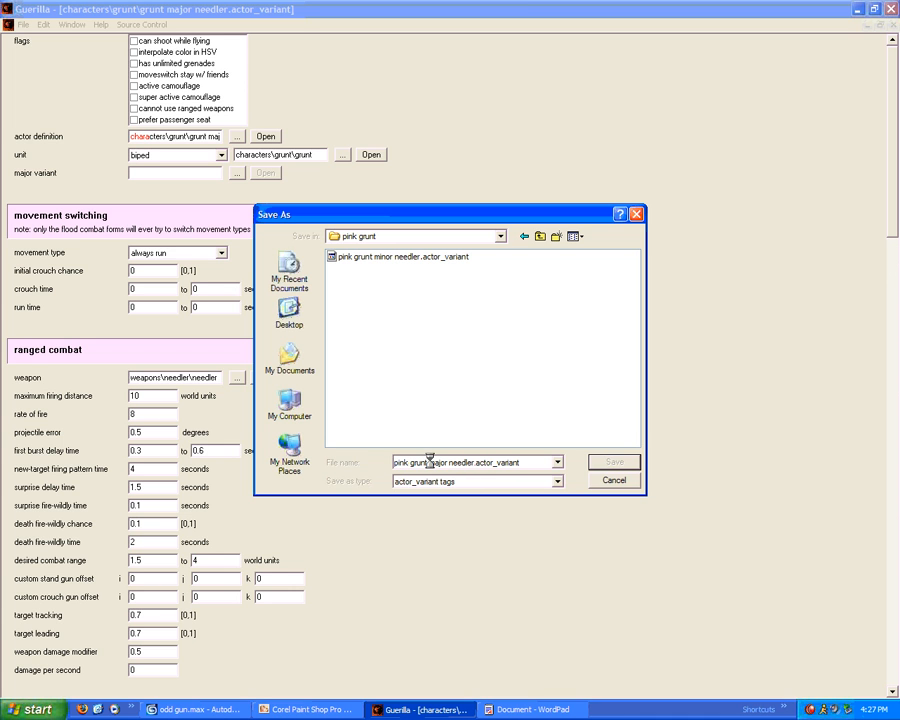
left_click(187, 156)
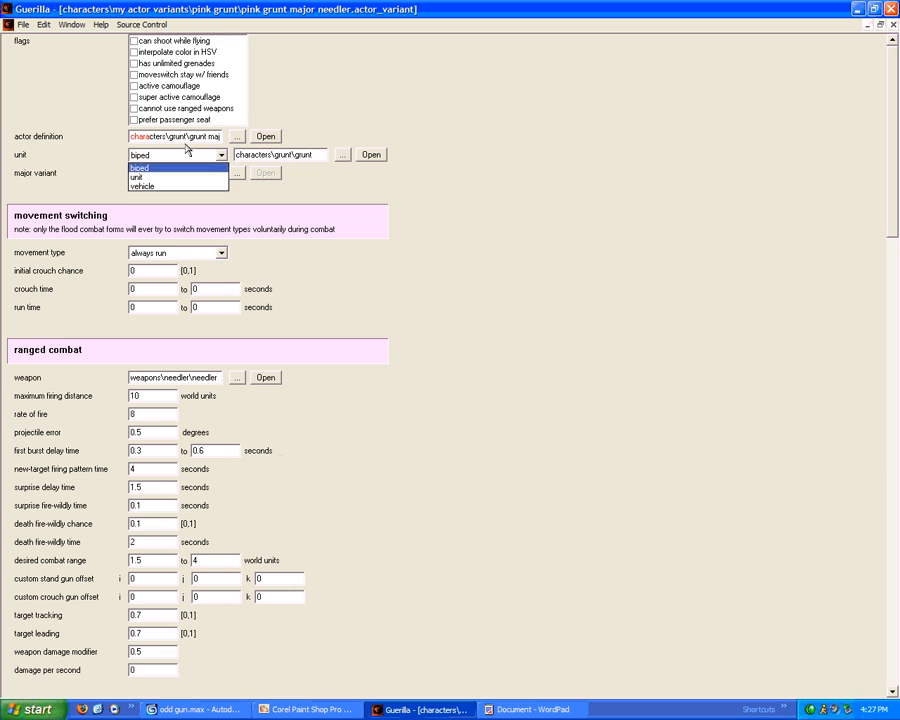
left_click(187, 135)
Set the minor needler's major variant to pink grunt major needler.actor_variant from my actor variants\pink grunt
left_click(152, 170)
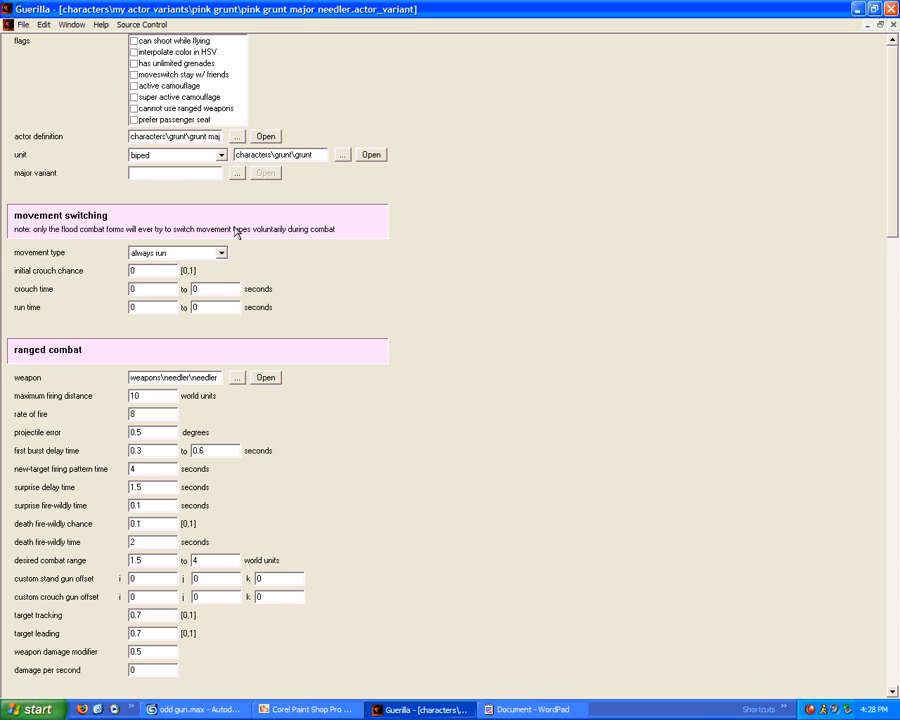
left_click(867, 28)
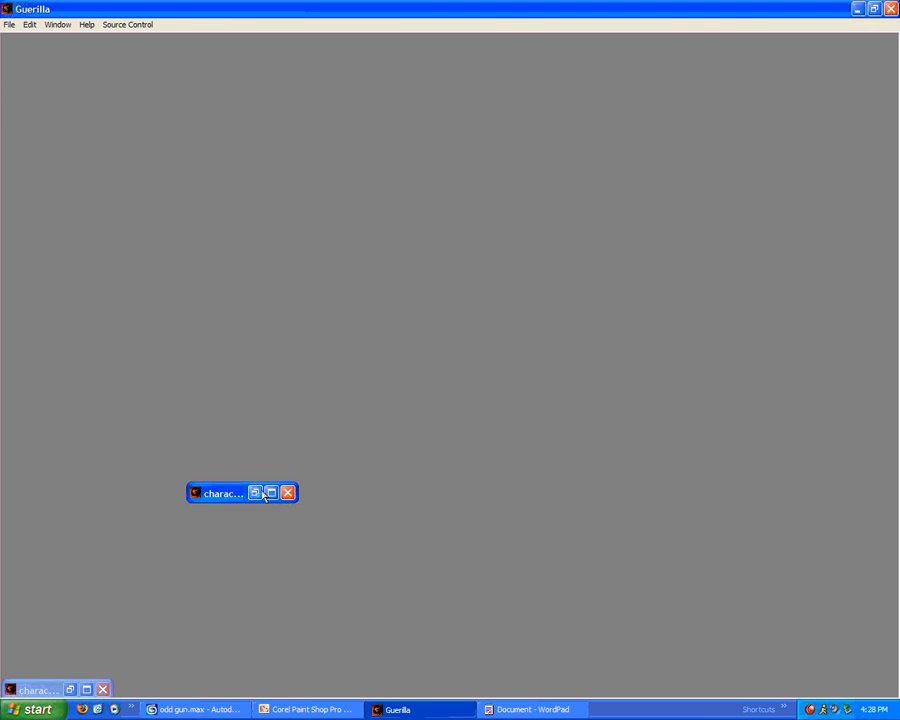
left_click(256, 493)
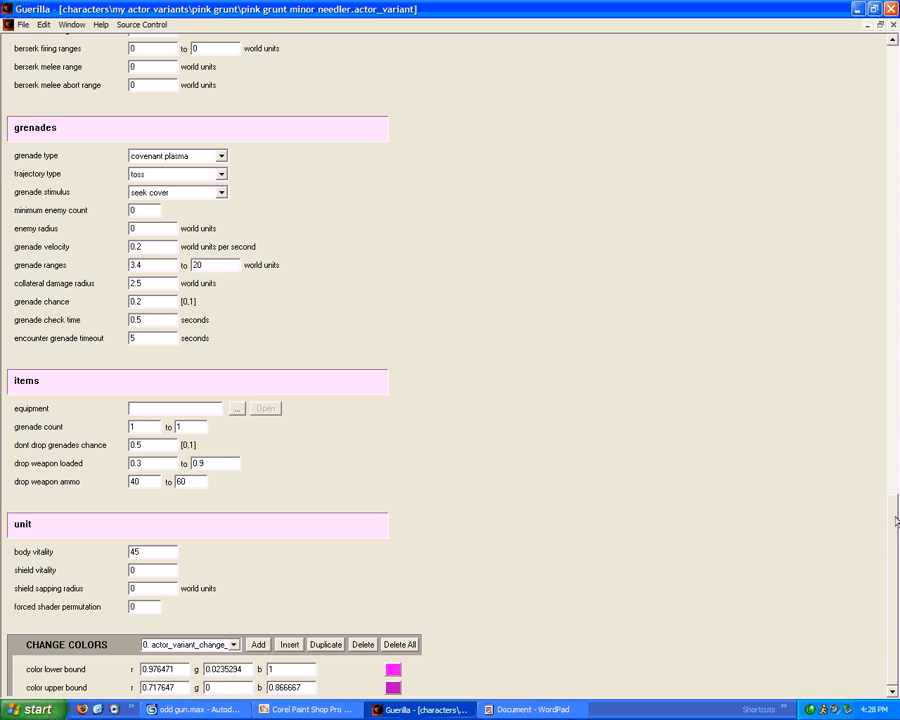
scroll(878, 120, "up", 10)
scroll(878, 120, "up", 3)
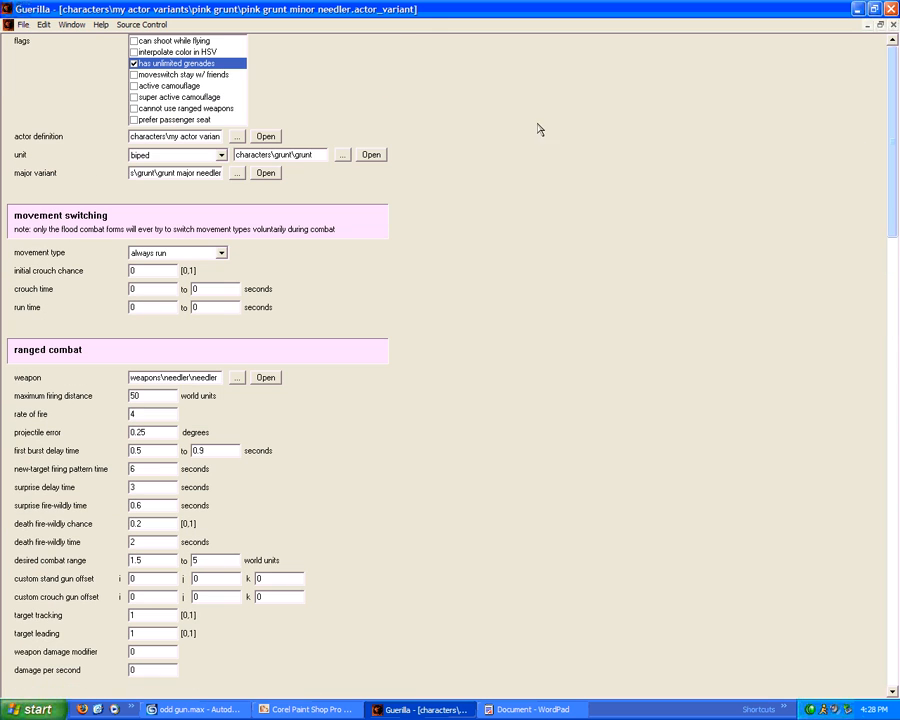
left_click(235, 172)
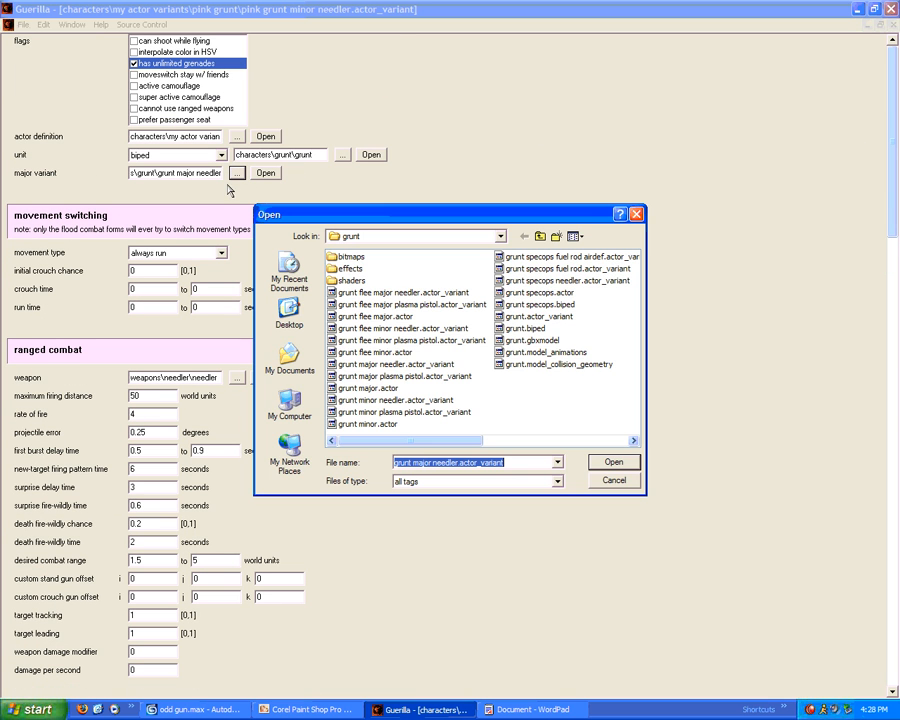
left_click(540, 236)
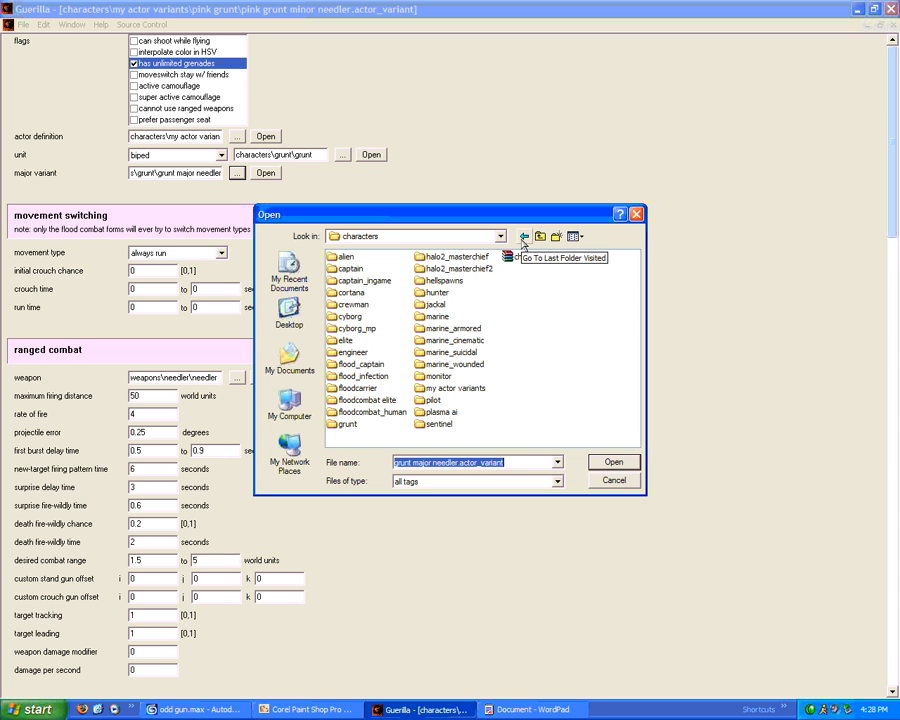
double_click(448, 391)
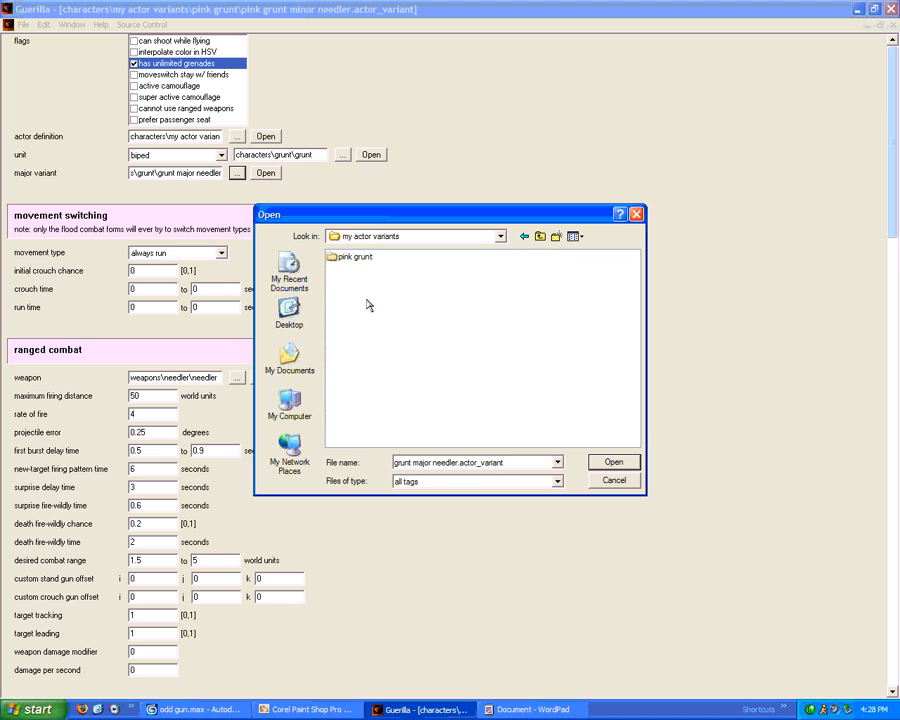
double_click(347, 256)
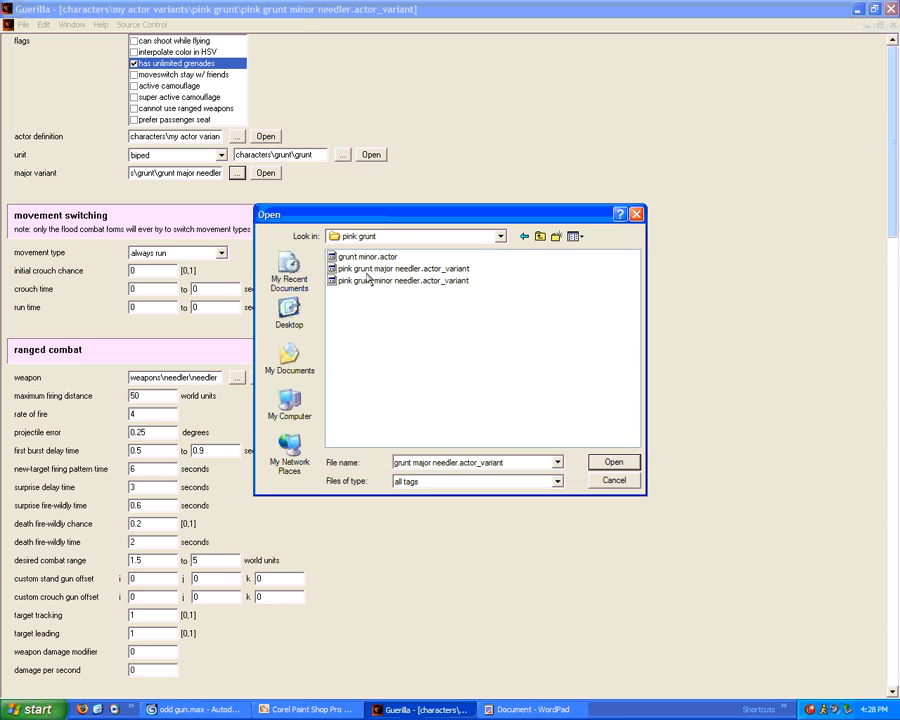
double_click(364, 270)
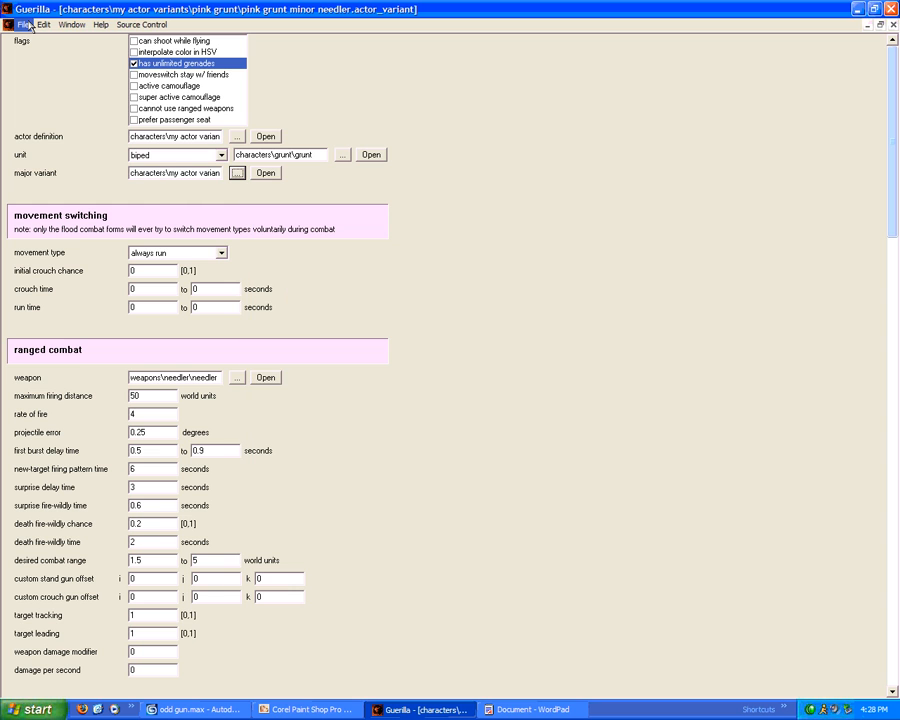
Save the minor needler variant, then give the major needler unlimited grenades and active camouflage
left_click(29, 26)
left_click(36, 80)
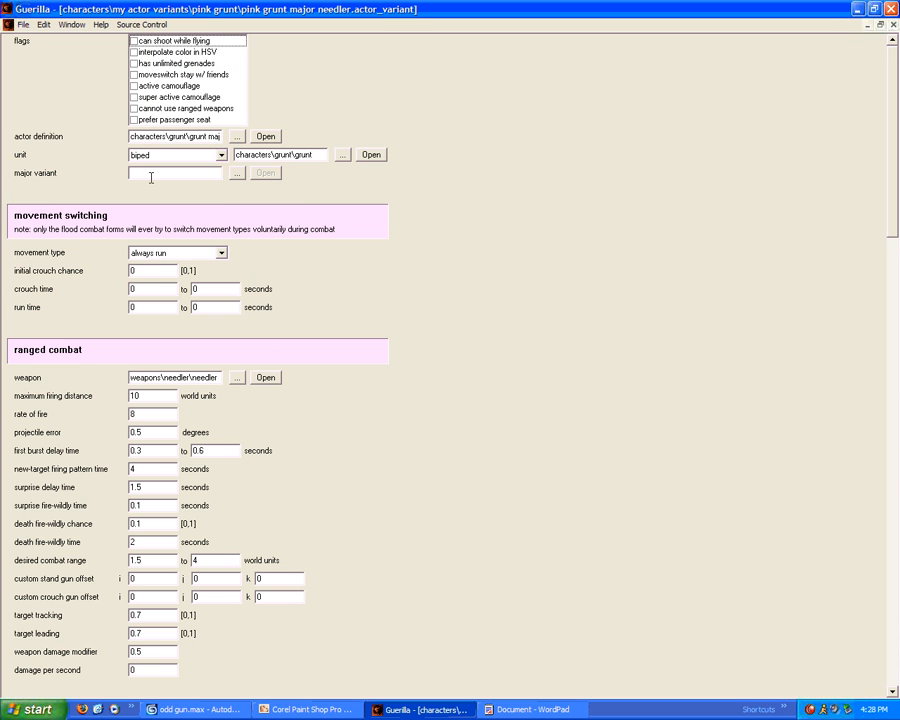
left_click(135, 64)
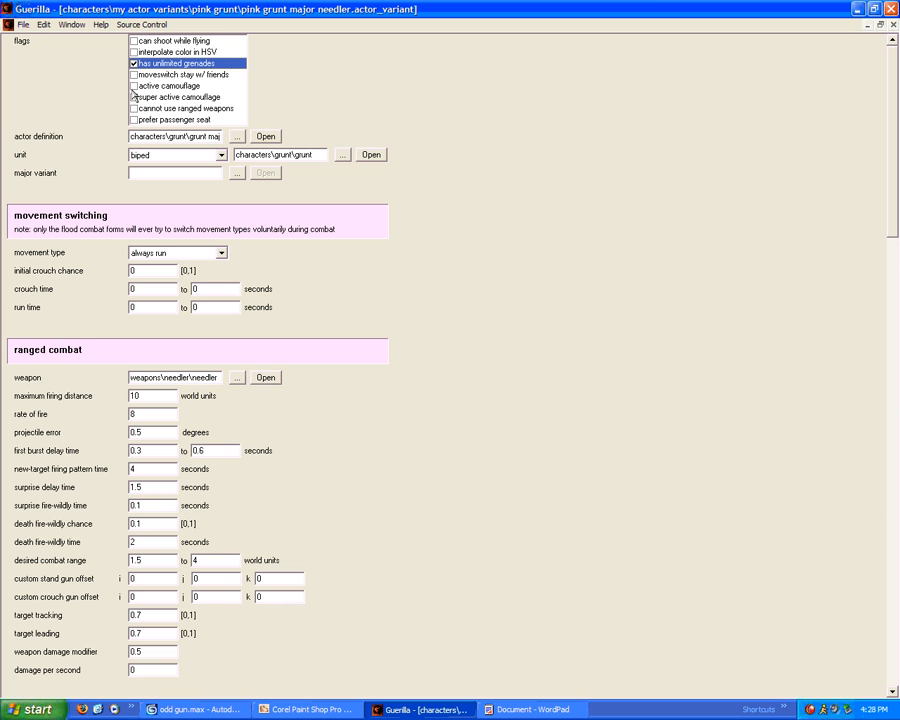
left_click(135, 87)
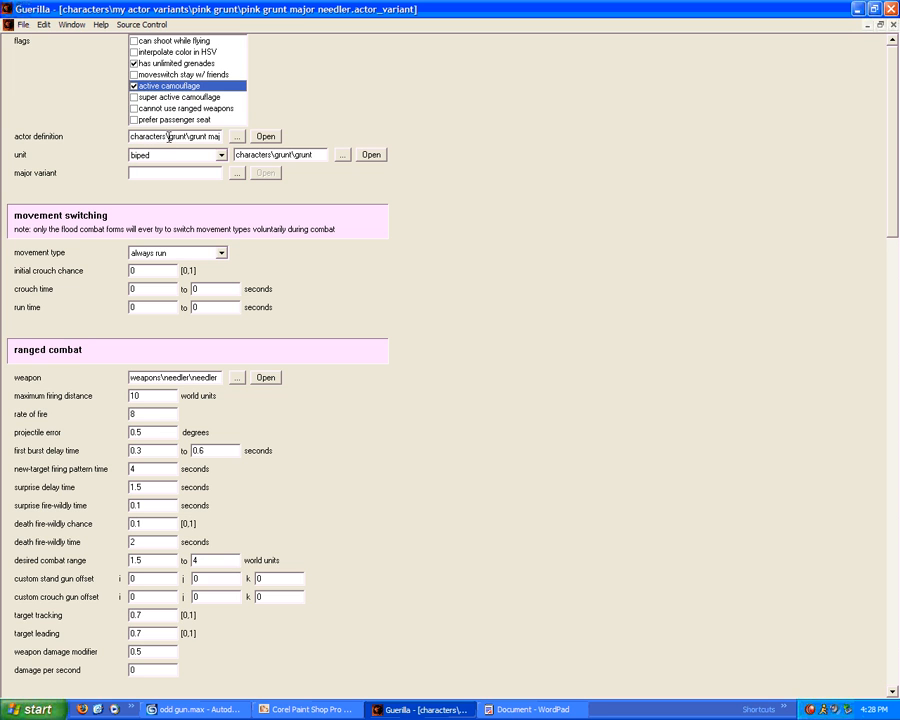
Set maximum firing distance to 55, rate of fire to 10 and projectile error to 0
left_click(140, 172)
scroll(192, 246, "down", 3)
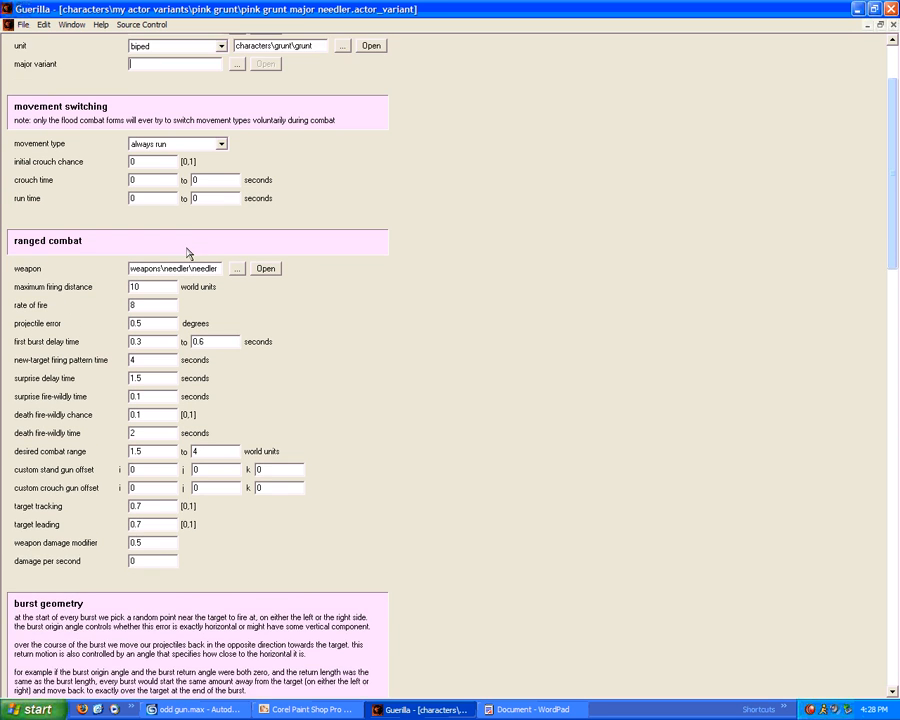
scroll(175, 256, "down", 2)
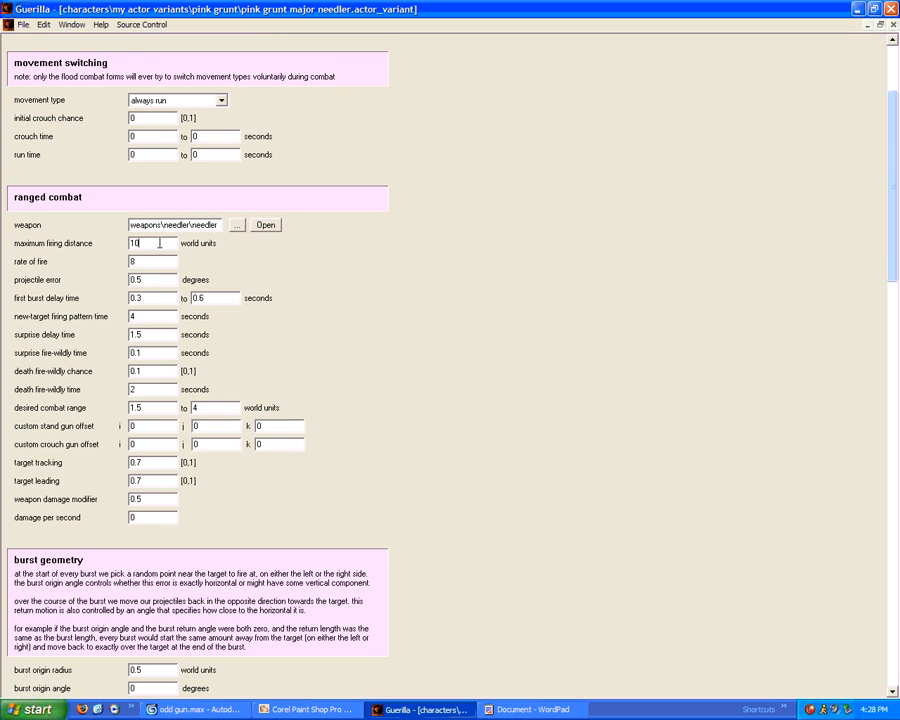
double_click(159, 242)
type("55")
double_click(135, 261)
key("Tab")
type("0")
Set target tracking and target leading to 1 and weapon damage modifier to 0
scroll(167, 387, "down", 3)
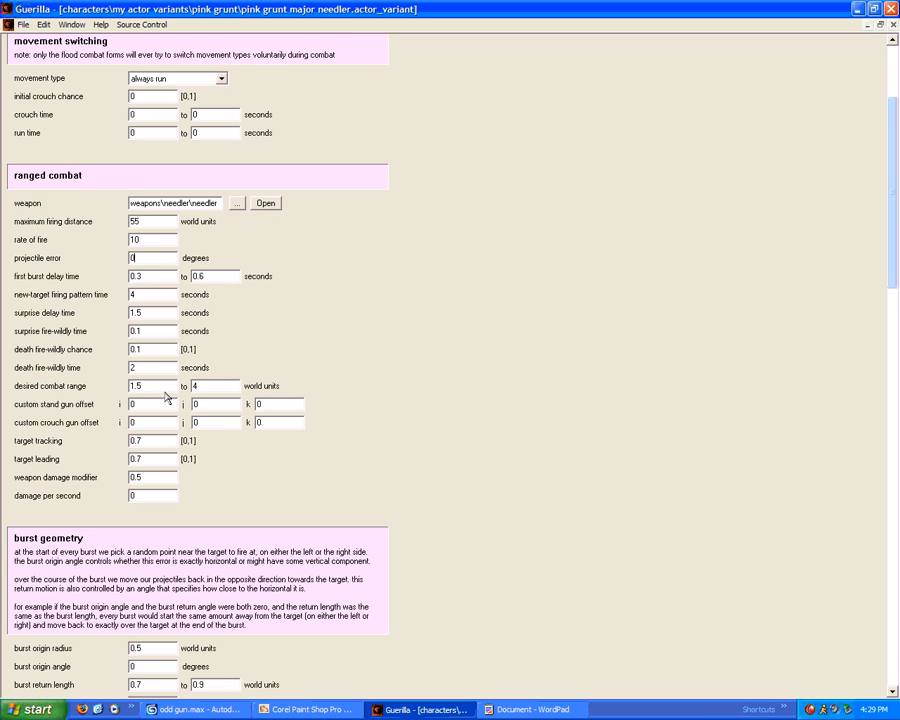
left_click_drag(149, 396, 50, 368)
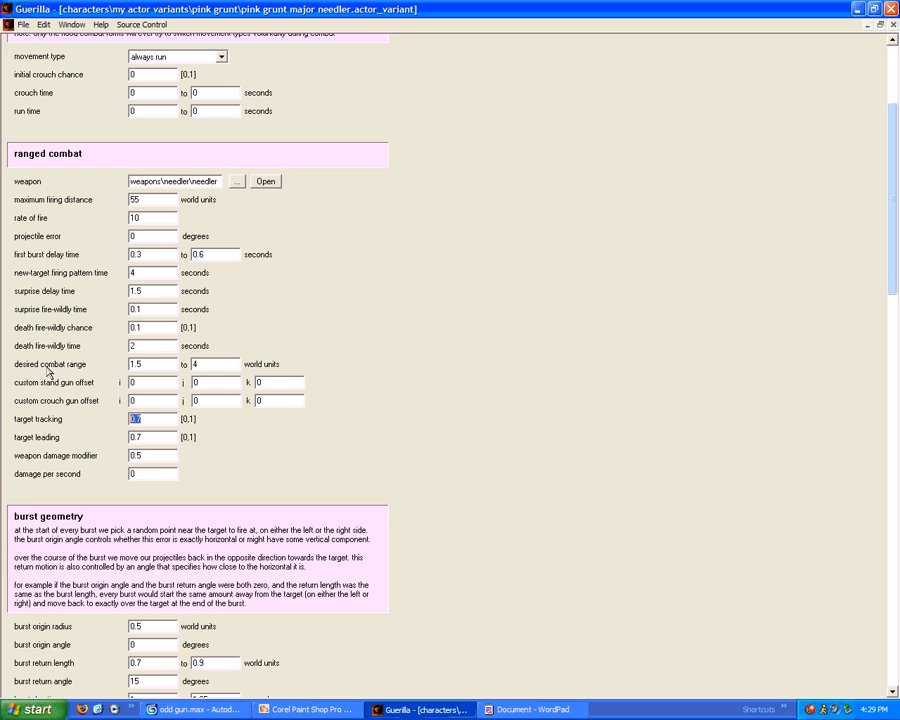
type("1")
left_click_drag(166, 437, 34, 439)
type("1")
left_click_drag(146, 454, 126, 456)
type("0")
Set grenade velocity to 0.233333 and change the upper grenade range from 12 to 25
scroll(161, 366, "down", 8)
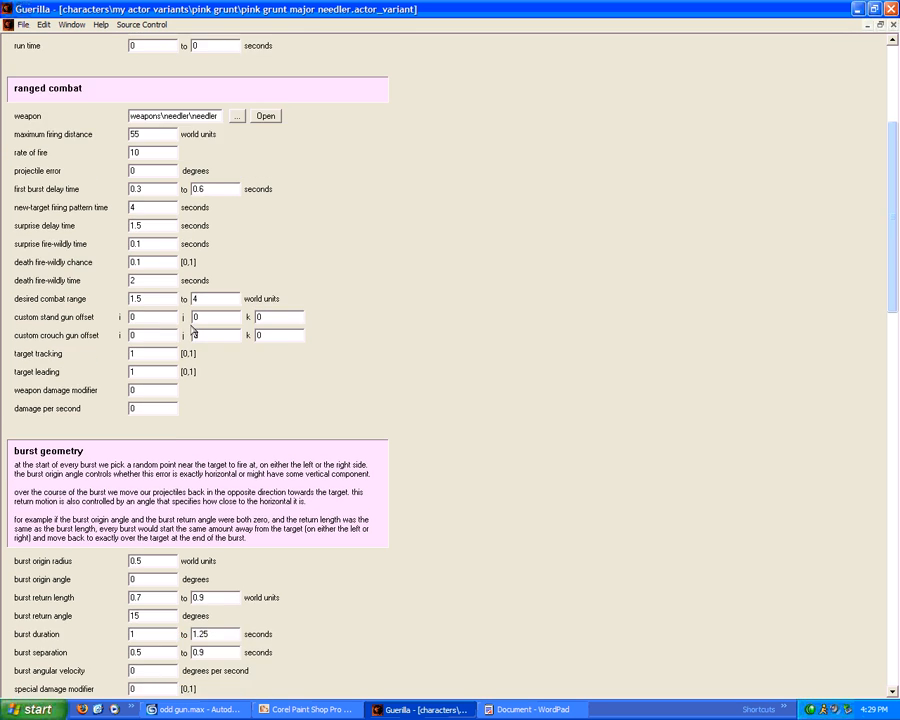
scroll(189, 349, "down", 12)
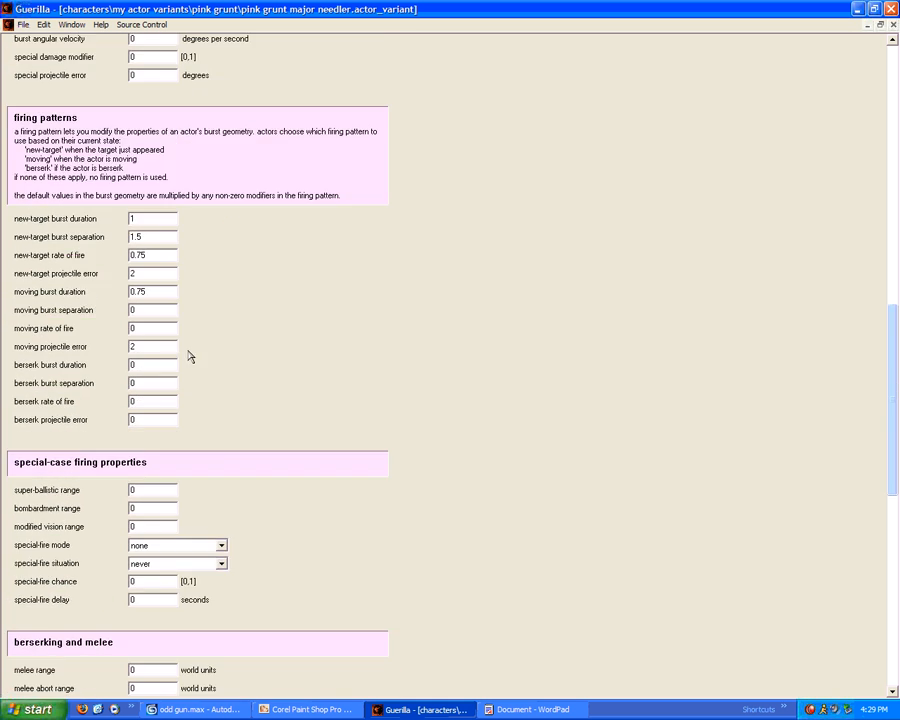
scroll(190, 371, "down", 5)
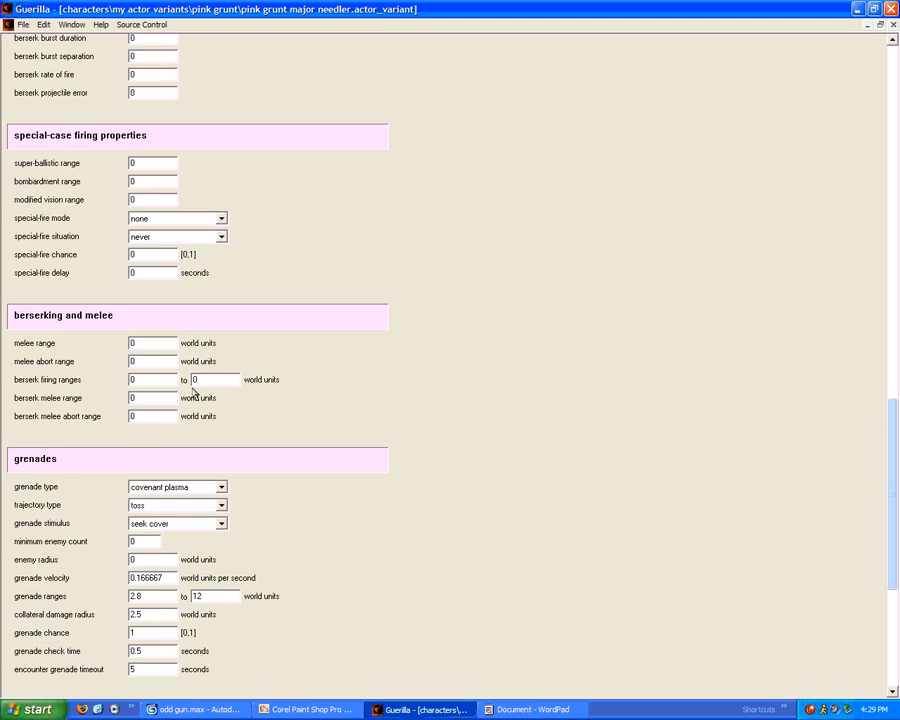
left_click_drag(161, 466, 134, 466)
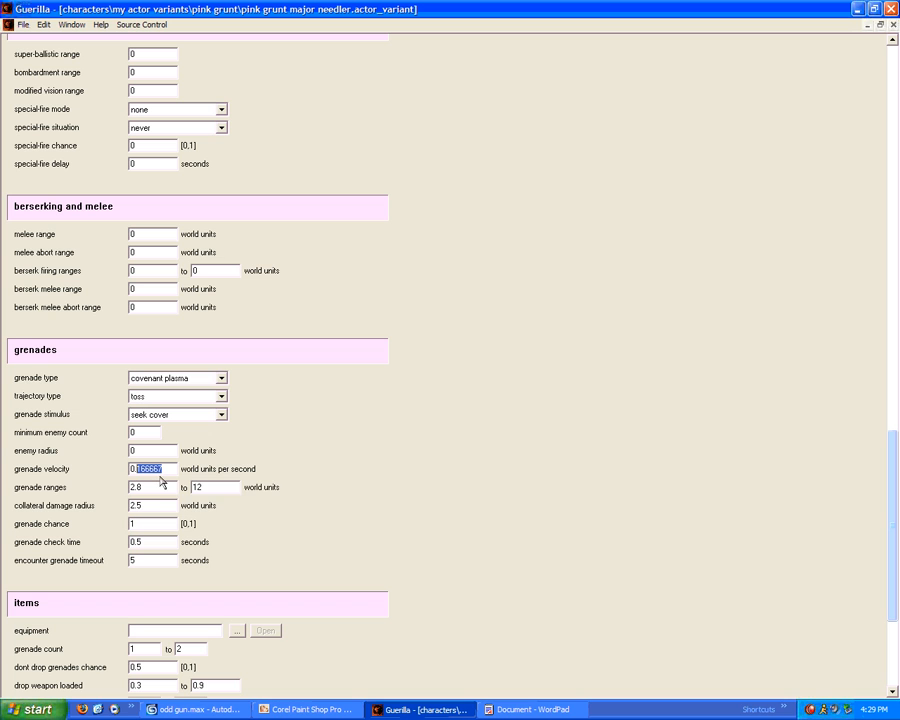
type("2")
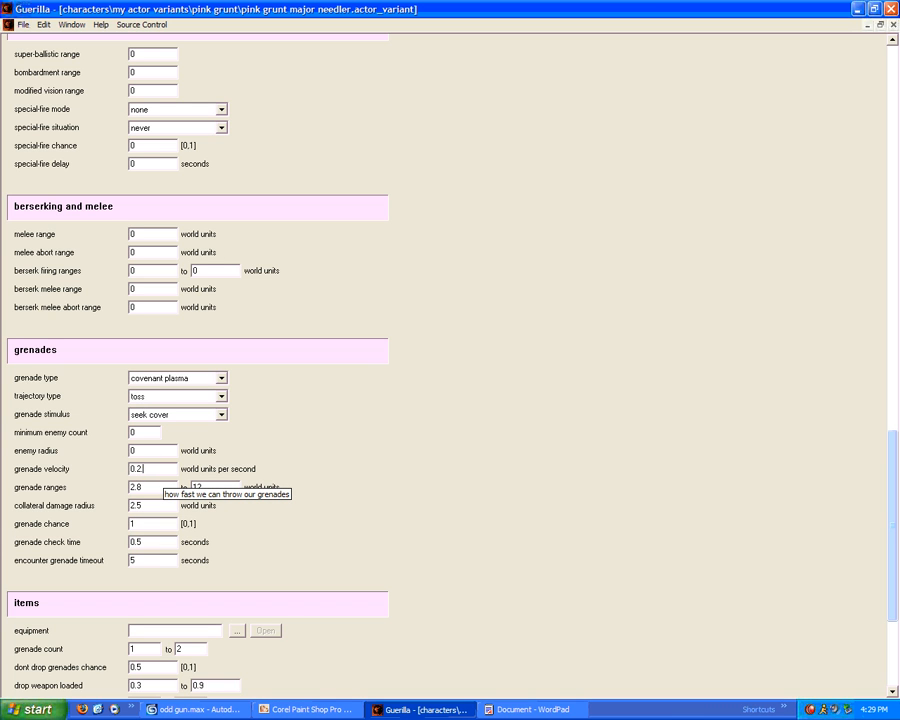
type("33333")
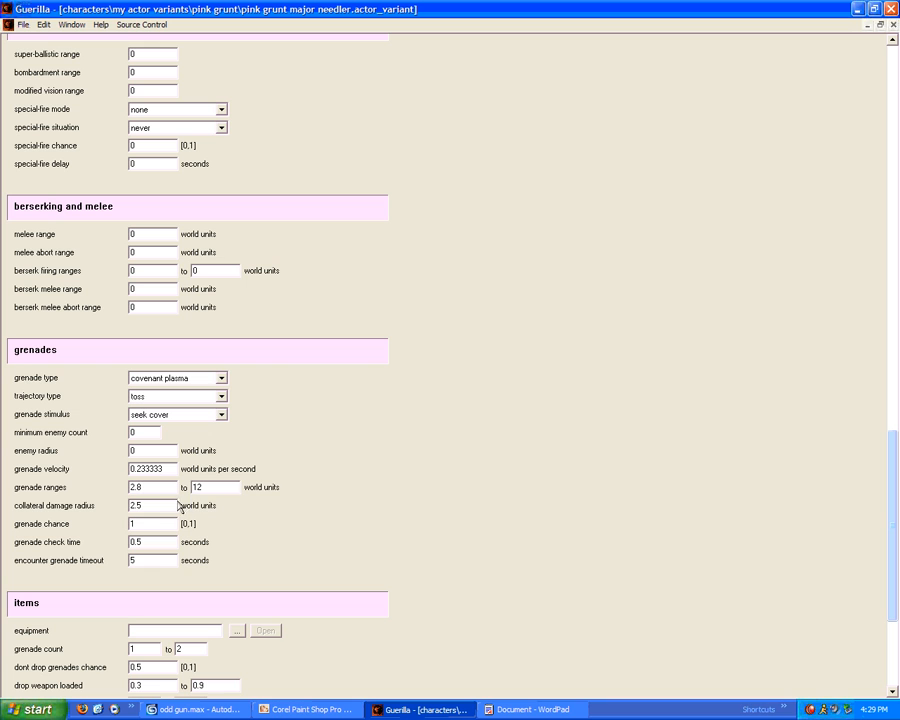
double_click(197, 487)
type("25")
scroll(159, 508, "down", 2)
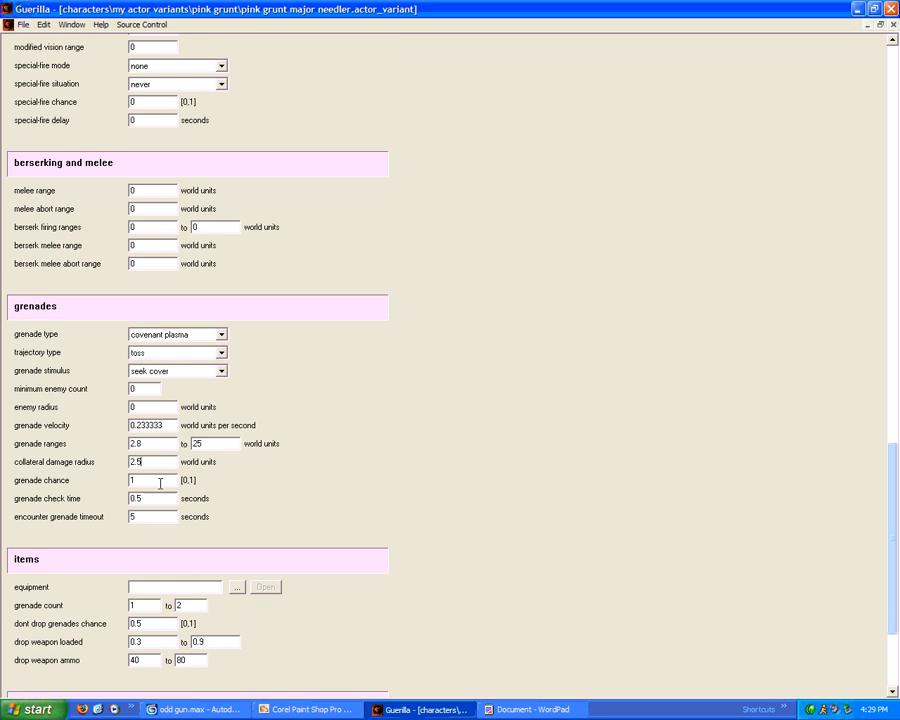
scroll(163, 497, "down", 8)
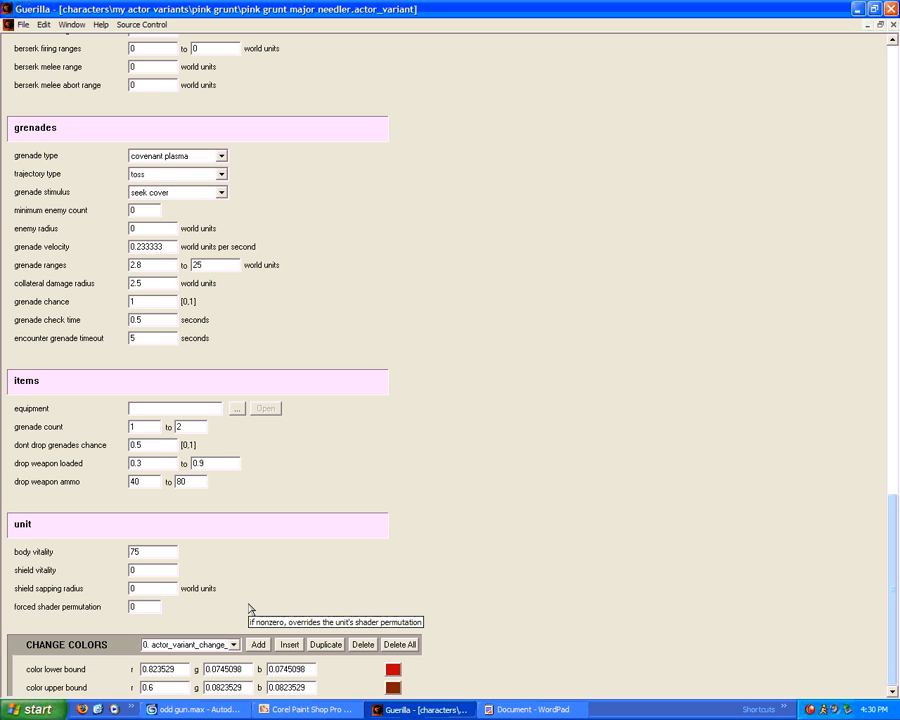
Set the lower colour bound to teal (0.25098/0.501961/0.501961)
left_click(392, 668)
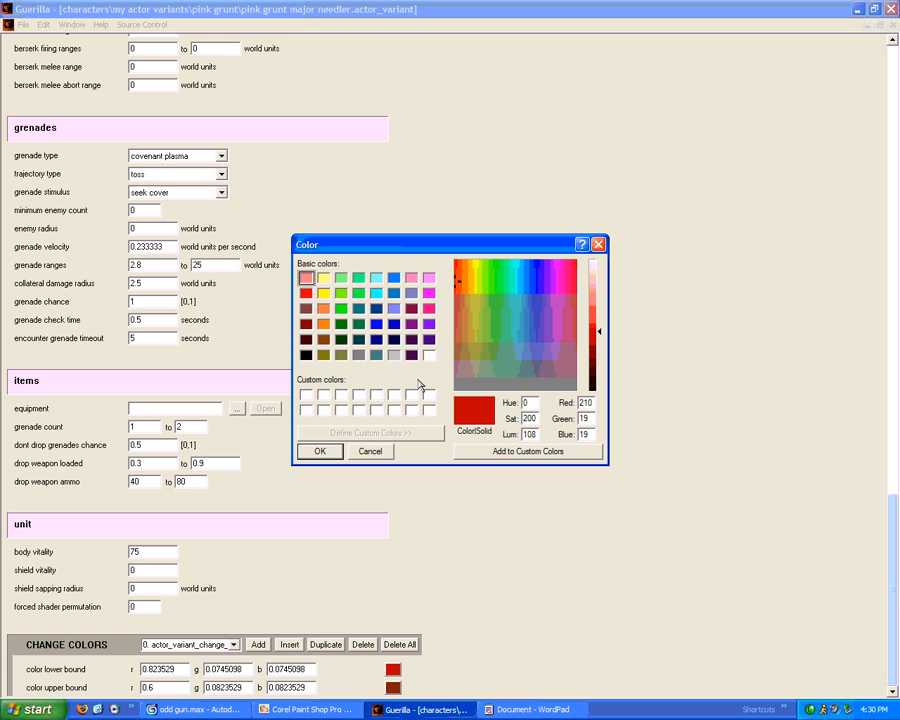
left_click(377, 356)
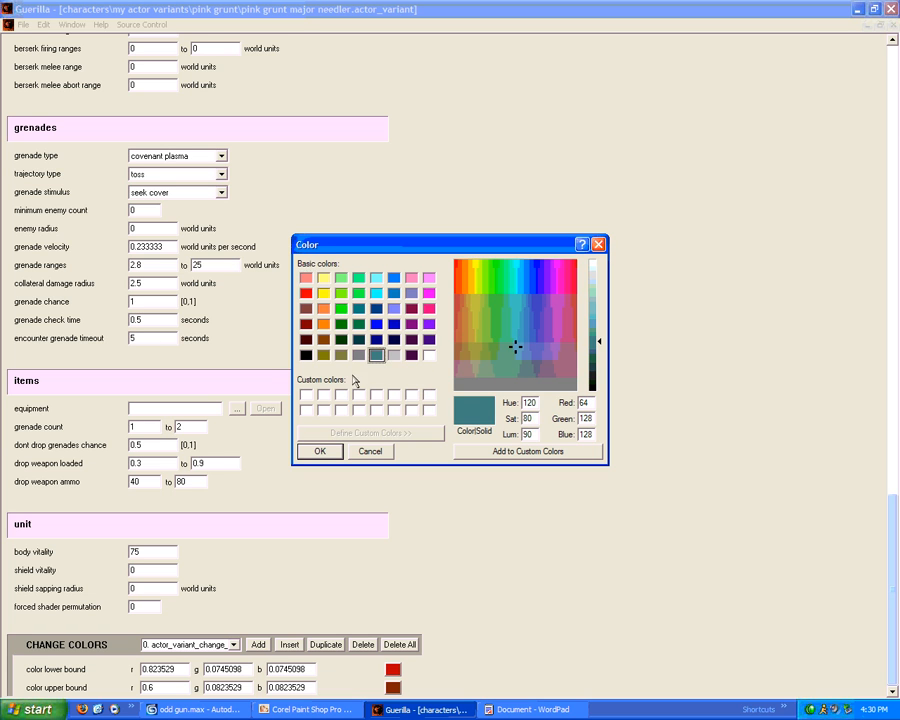
left_click(322, 451)
Set the upper bound to a darker teal (0.172549/0.337255/0.337255) and save the variant
left_click(392, 687)
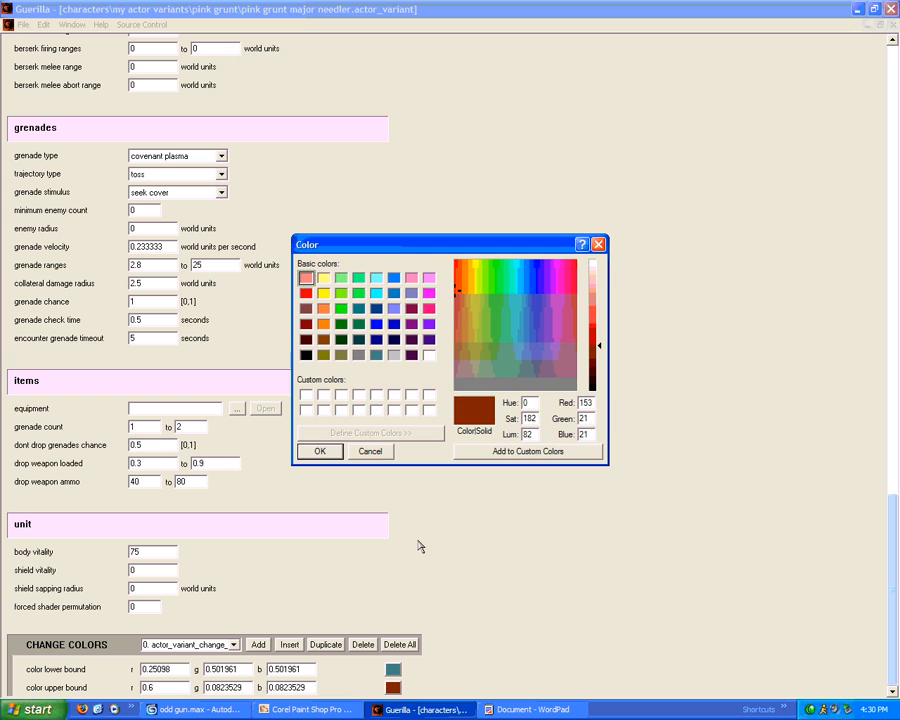
left_click(376, 355)
left_click(594, 352)
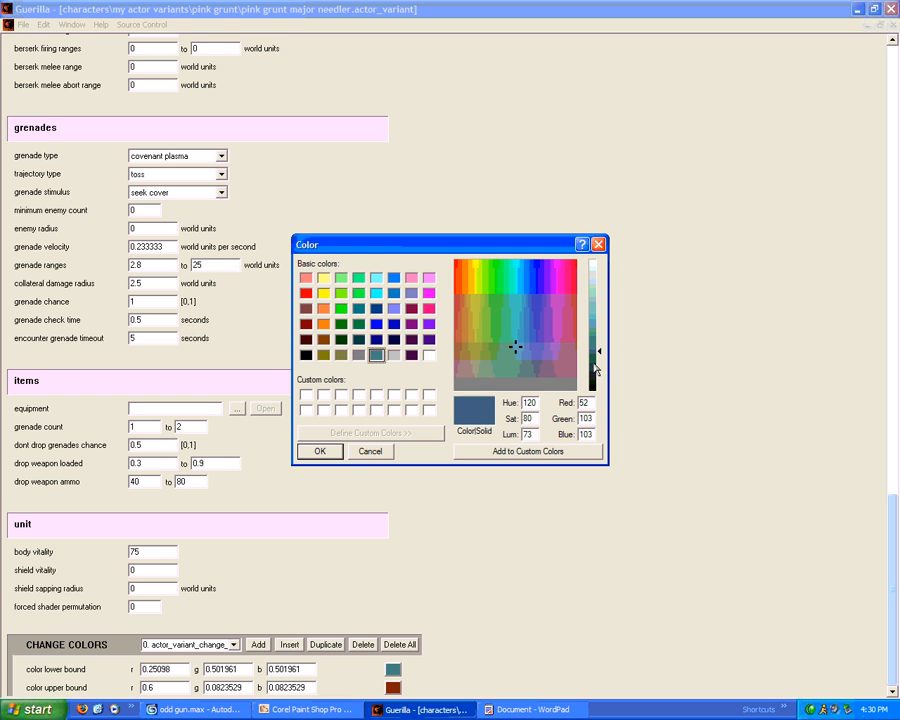
left_click(334, 451)
left_click(395, 670)
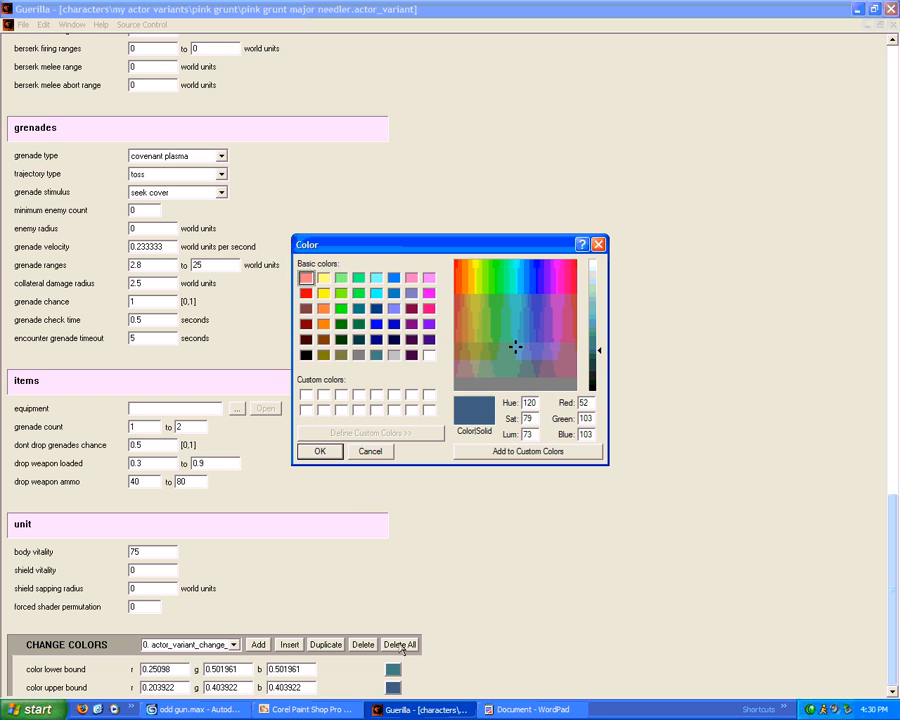
left_click(594, 357)
left_click(321, 452)
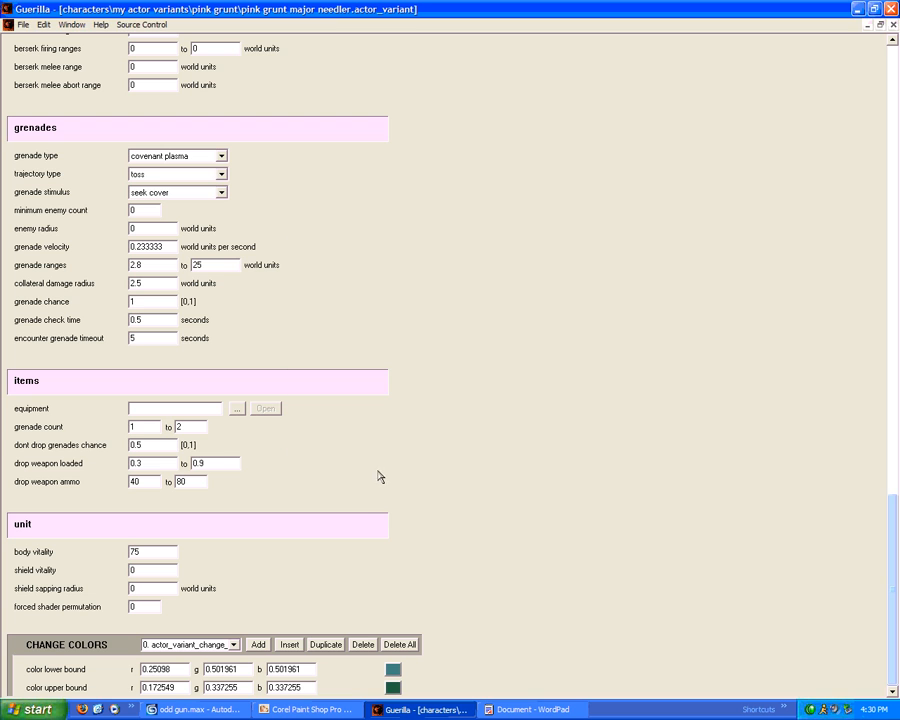
left_click(20, 26)
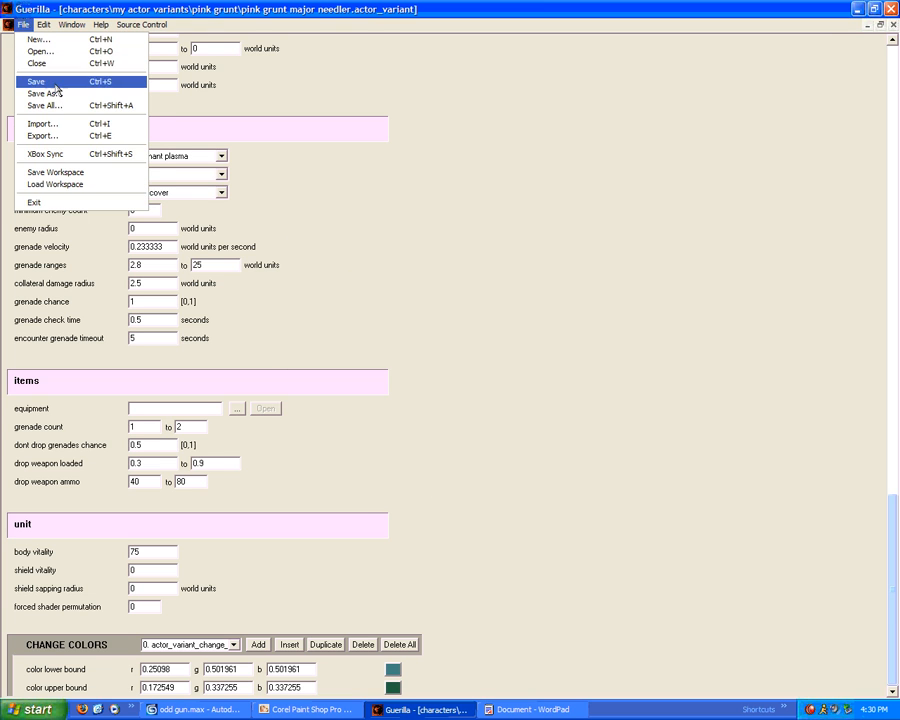
left_click(40, 80)
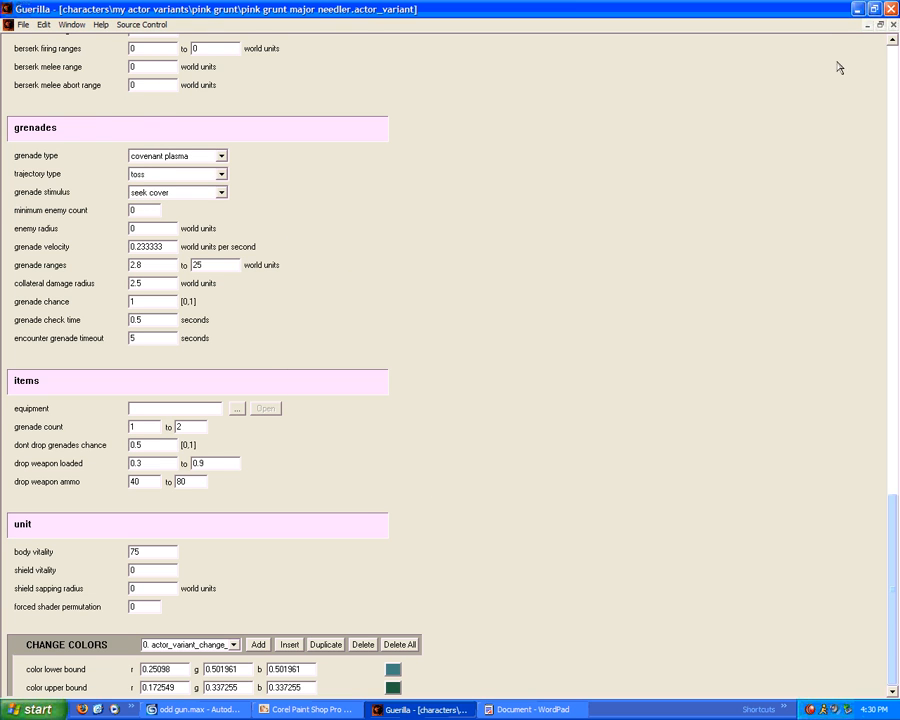
Close the needler variant editor and open grunt minor.actor
left_click(893, 25)
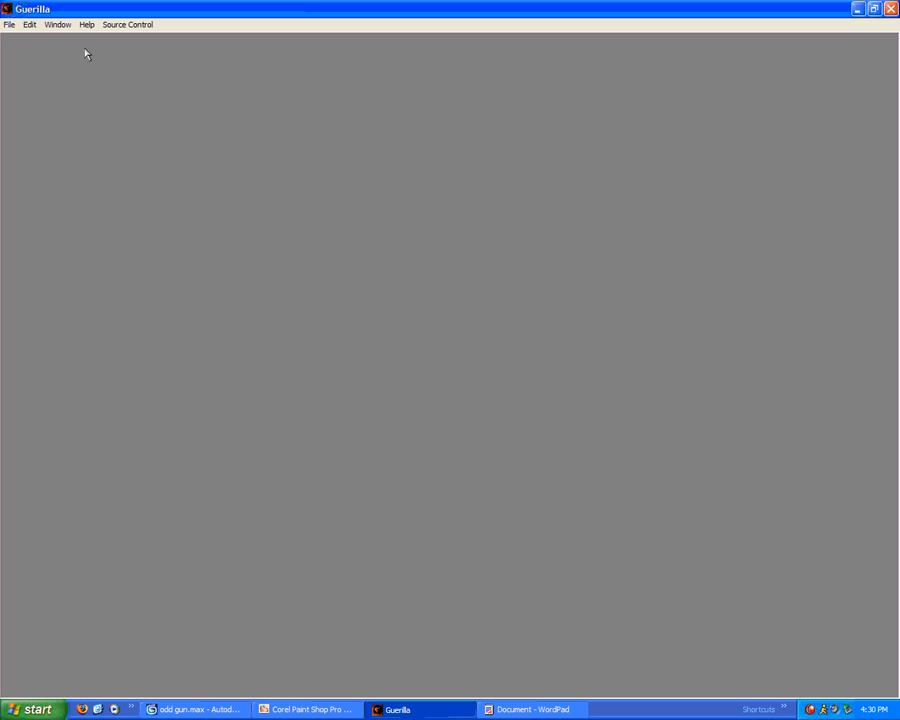
left_click(8, 24)
left_click(30, 51)
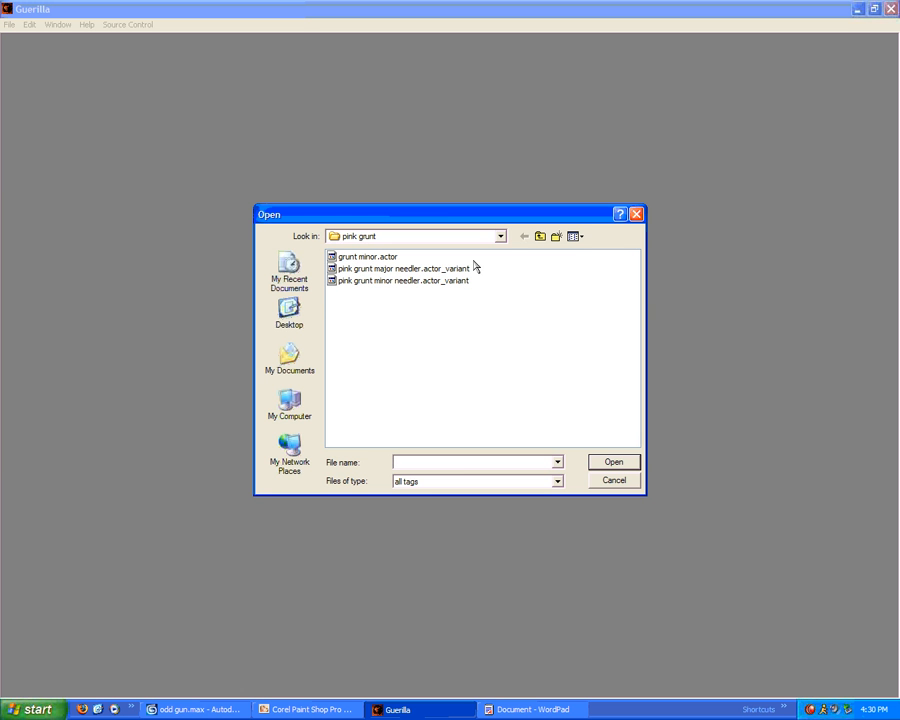
double_click(361, 259)
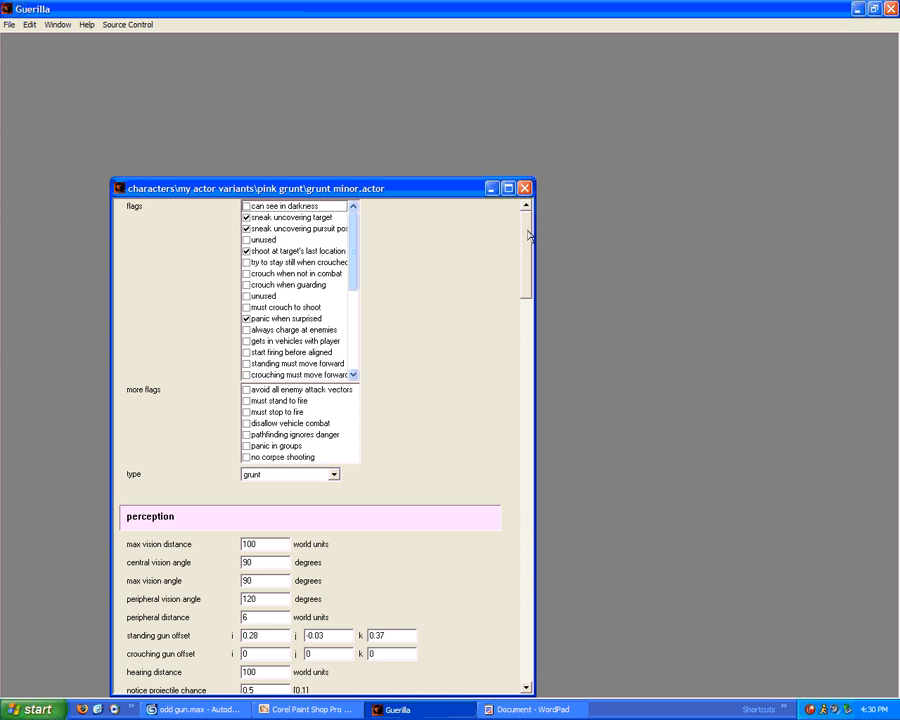
mouse_move(529, 234)
left_mouse_down()
mouse_move(529, 246)
mouse_move(527, 231)
left_mouse_up()
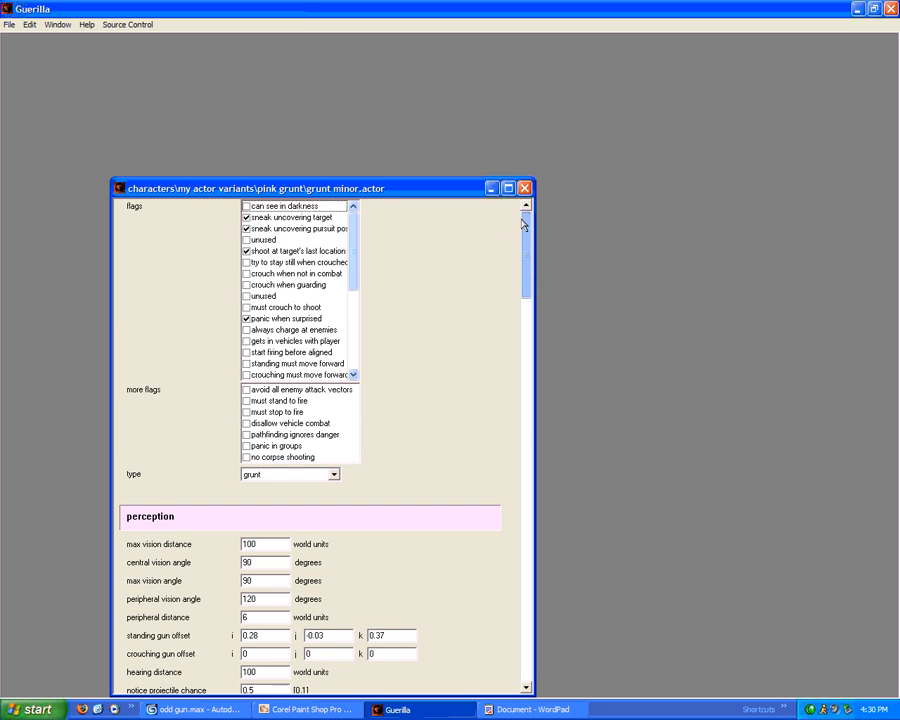
left_click_drag(354, 240, 355, 314)
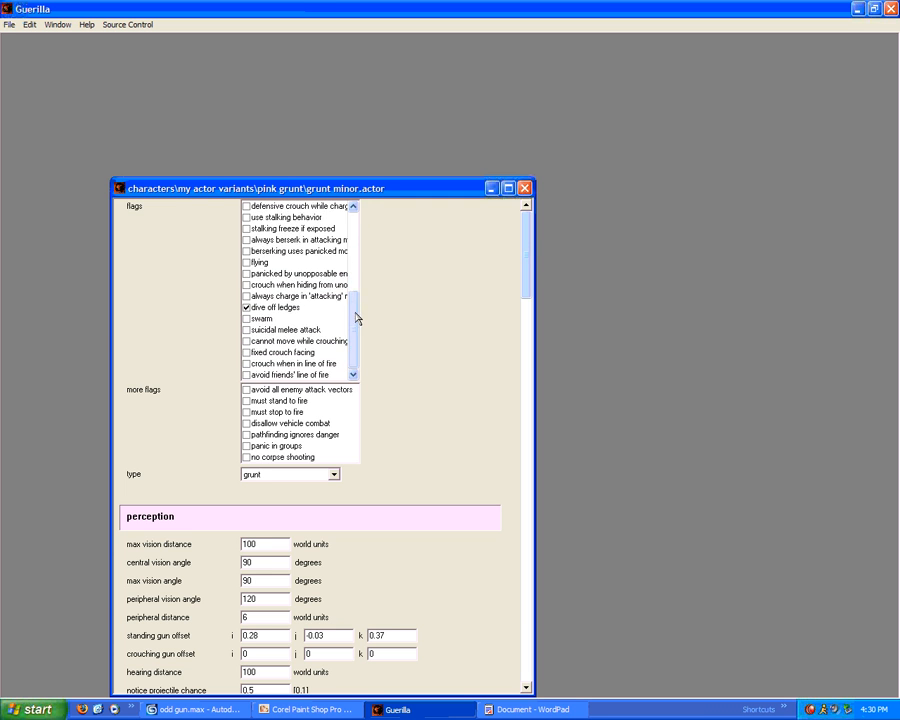
Uncheck 'dive off ledges', check 'avoid friends' line of fire' and 'crouch when in line of fire'
left_click(246, 309)
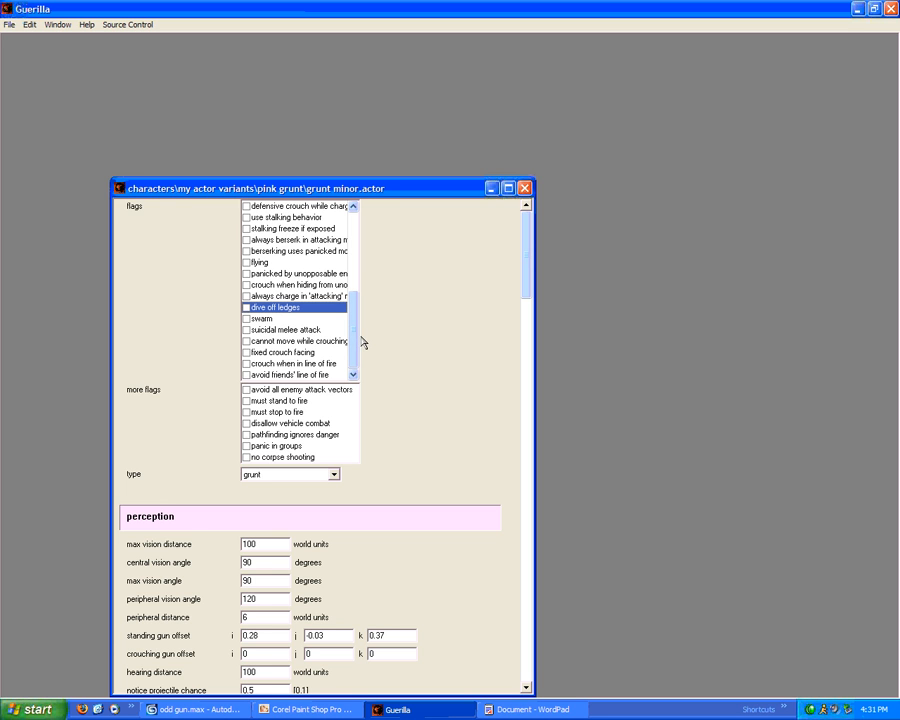
left_click(246, 375)
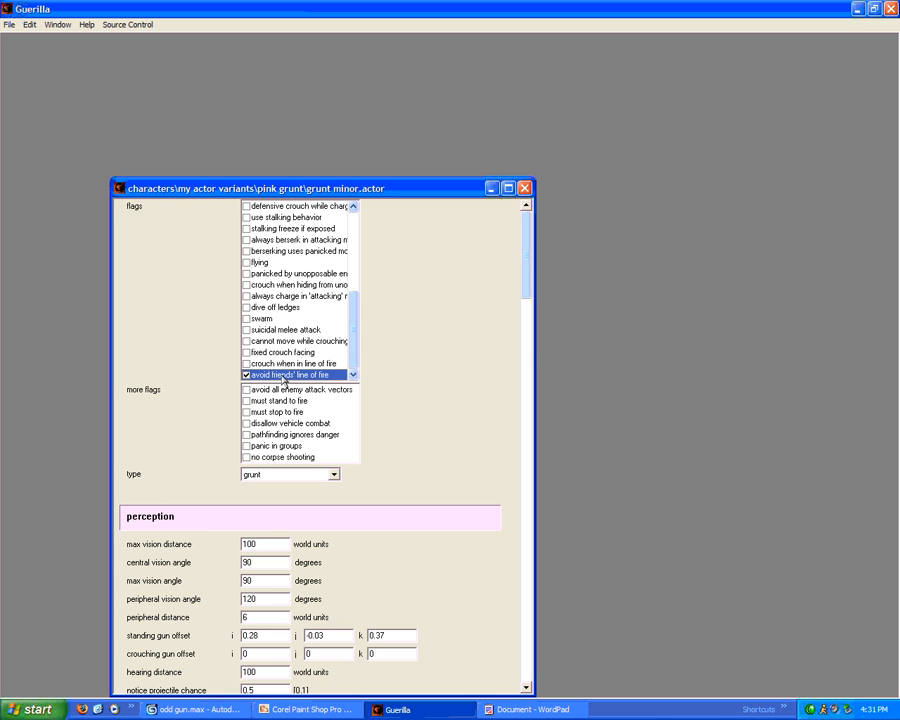
left_click(246, 364)
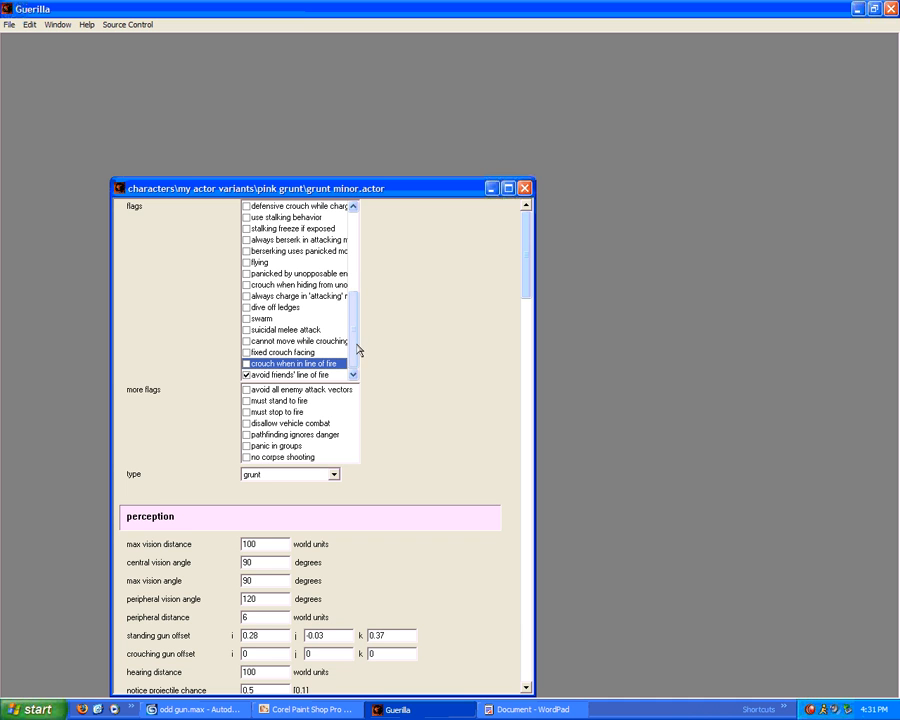
scroll(356, 338, "up", 2)
left_click_drag(356, 330, 356, 270)
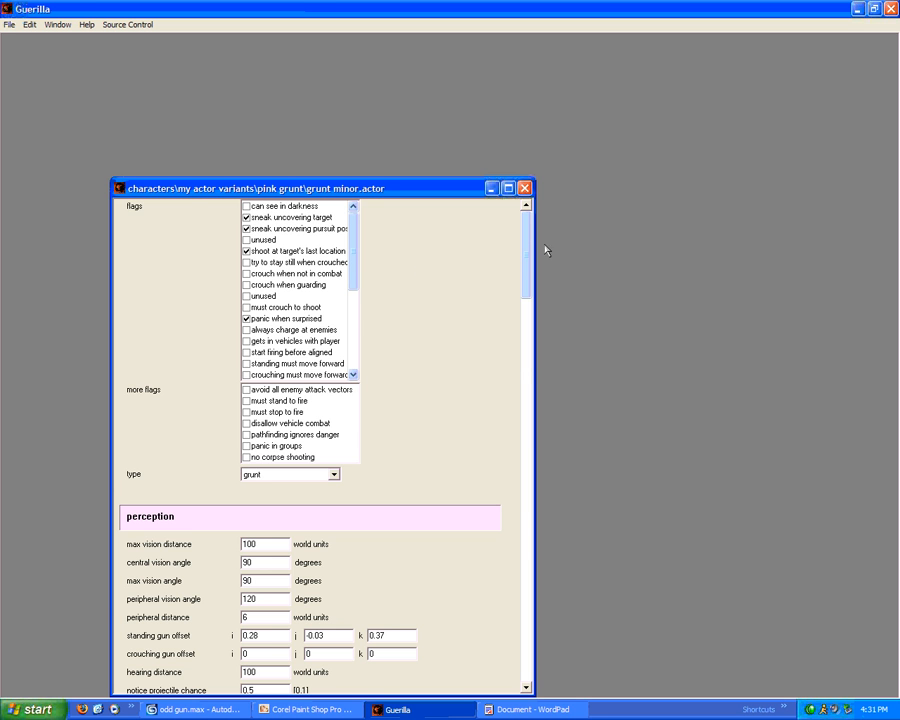
left_click_drag(528, 245, 561, 240)
left_click(526, 189)
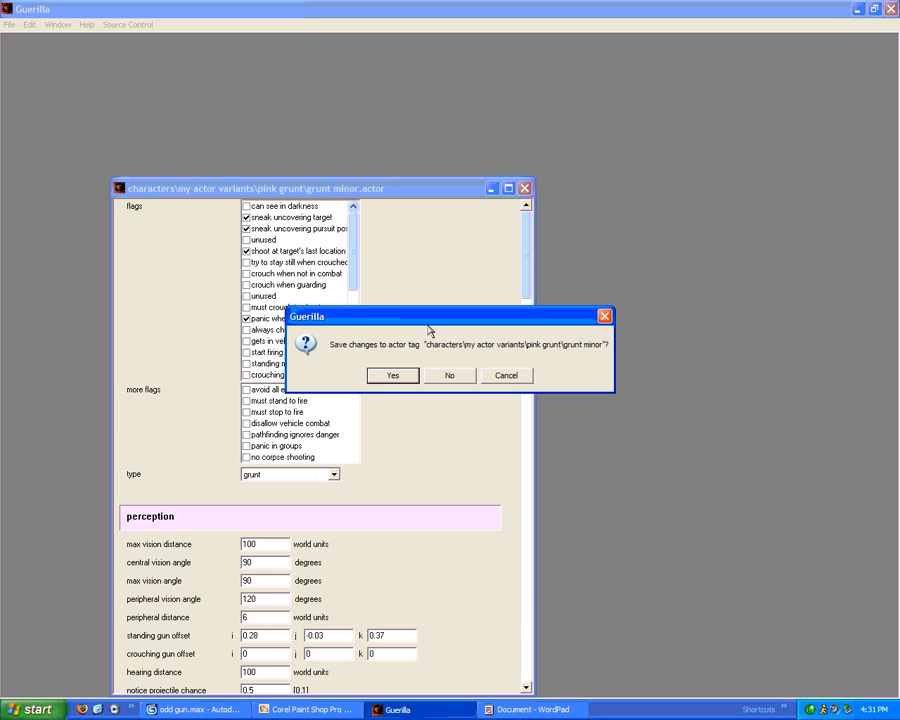
Save the grunt minor actor, open pink grunt major needler.actor_variant and inspect its actor definition path
left_click(400, 378)
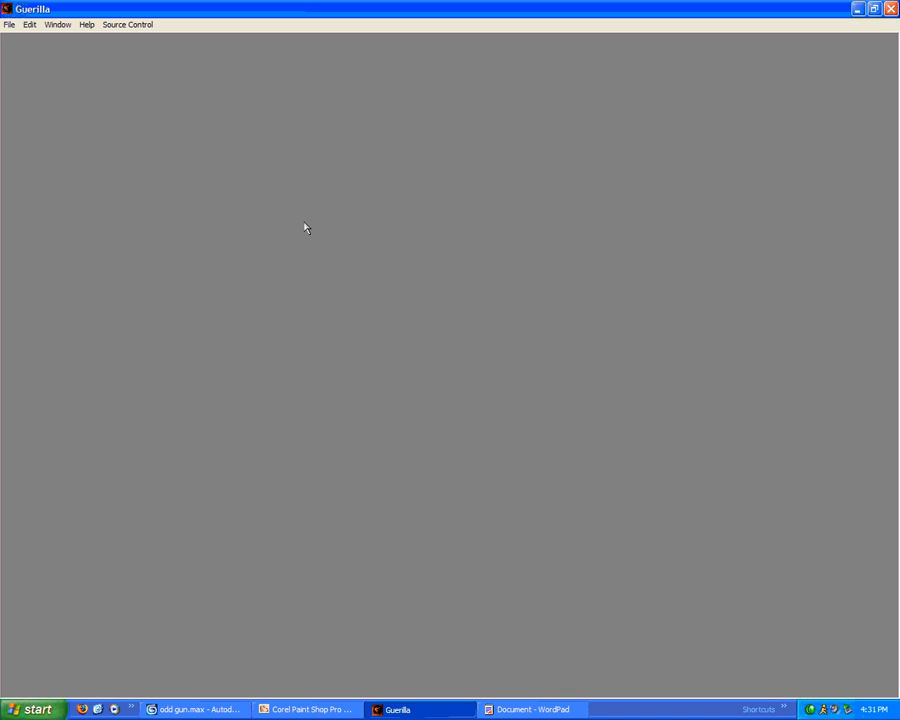
left_click(9, 24)
left_click(21, 52)
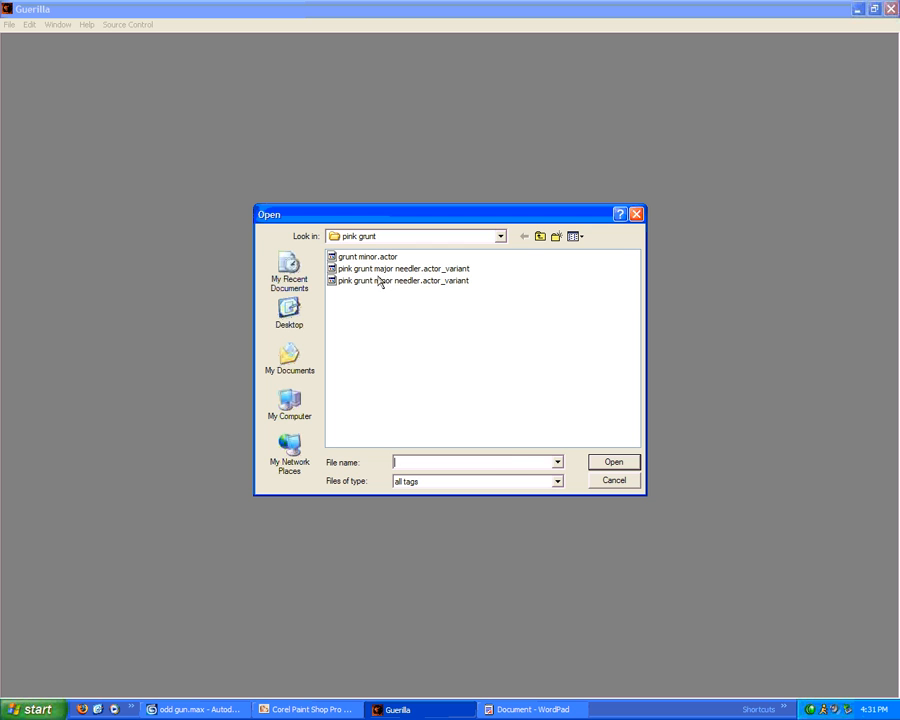
double_click(378, 268)
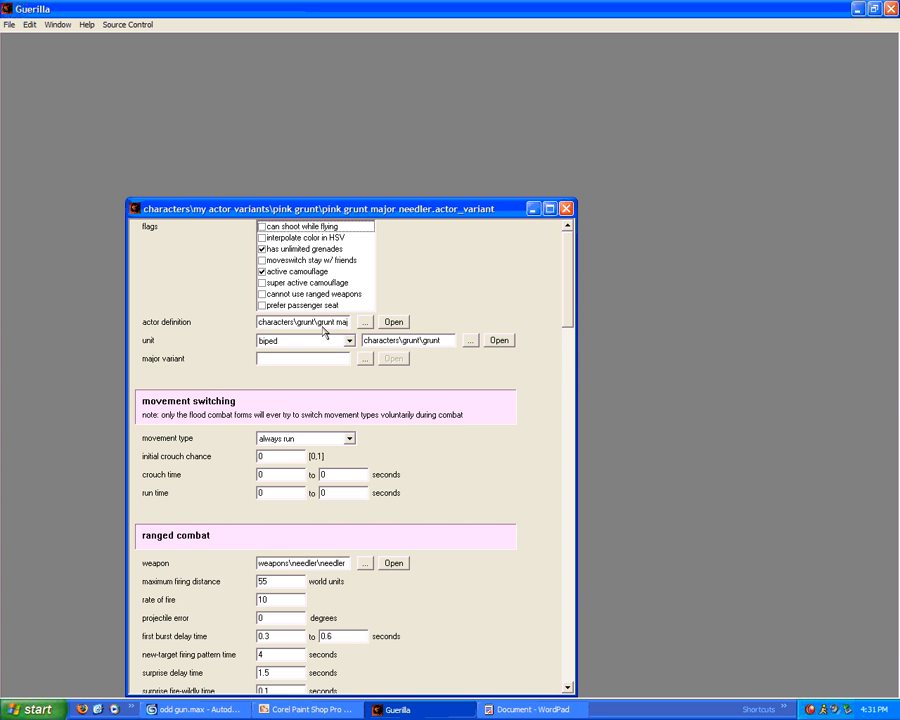
left_click_drag(316, 322, 409, 316)
left_click(330, 324)
left_click(282, 322)
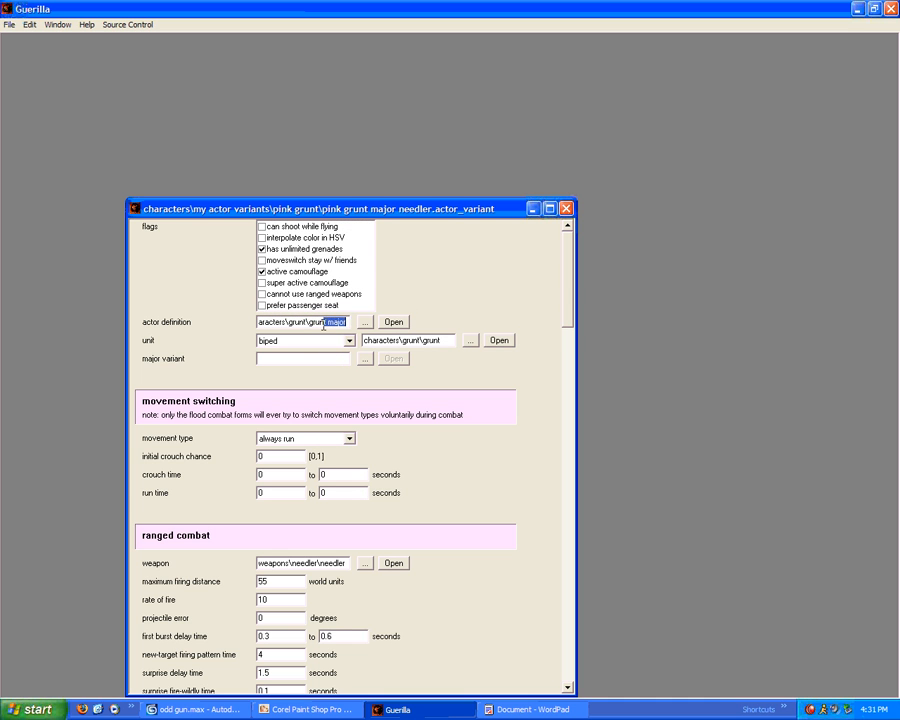
Repoint the actor definition to a tag in my actor variants\pink grunt, then open the grunt biped unit
left_click(322, 324)
left_click(366, 323)
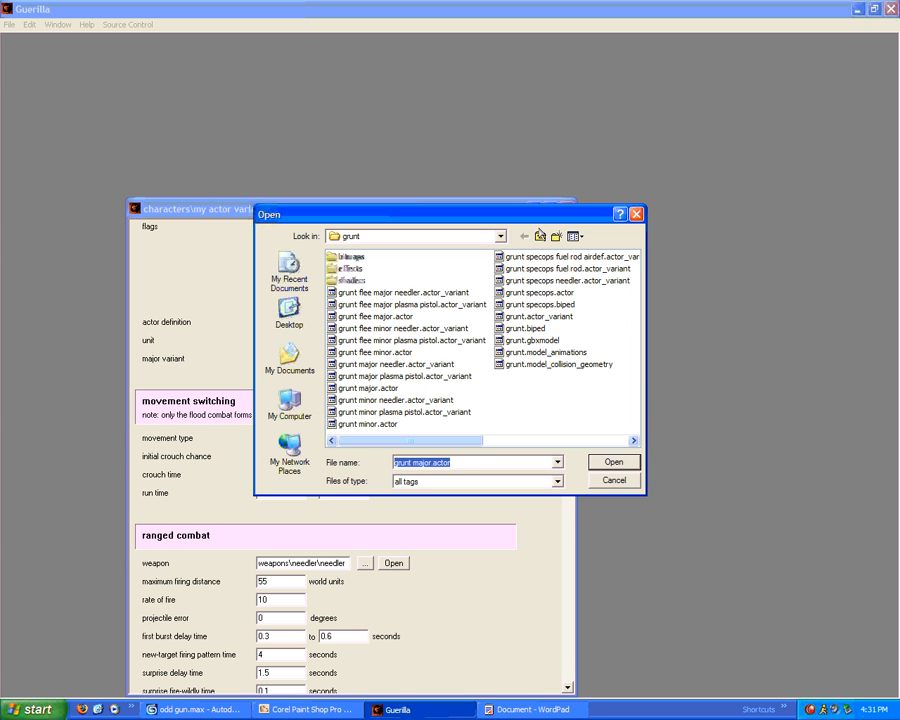
left_click(538, 236)
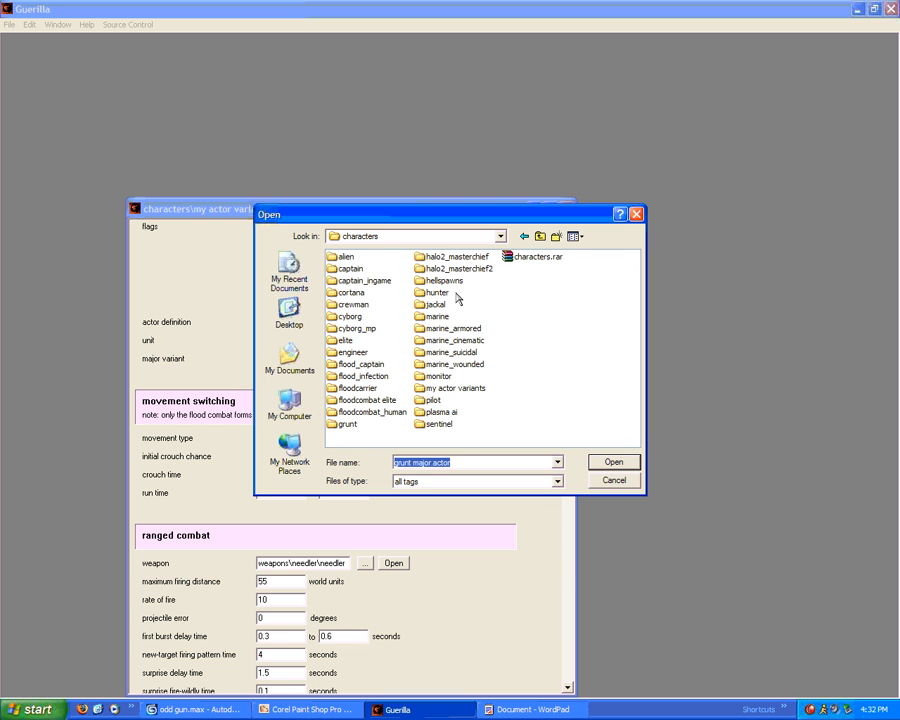
double_click(445, 389)
left_click(355, 258)
double_click(355, 260)
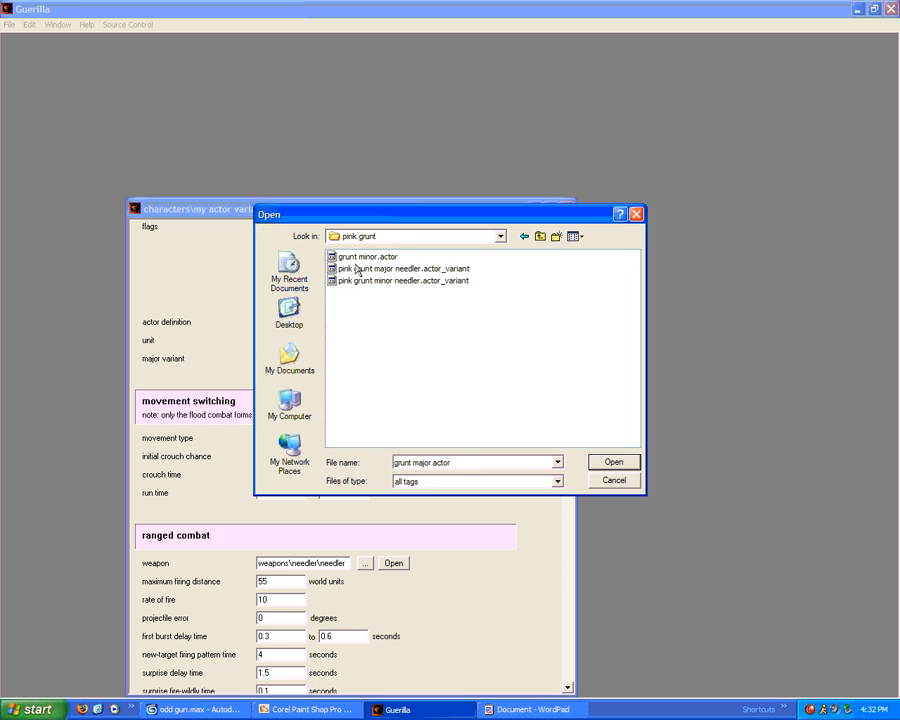
double_click(340, 267)
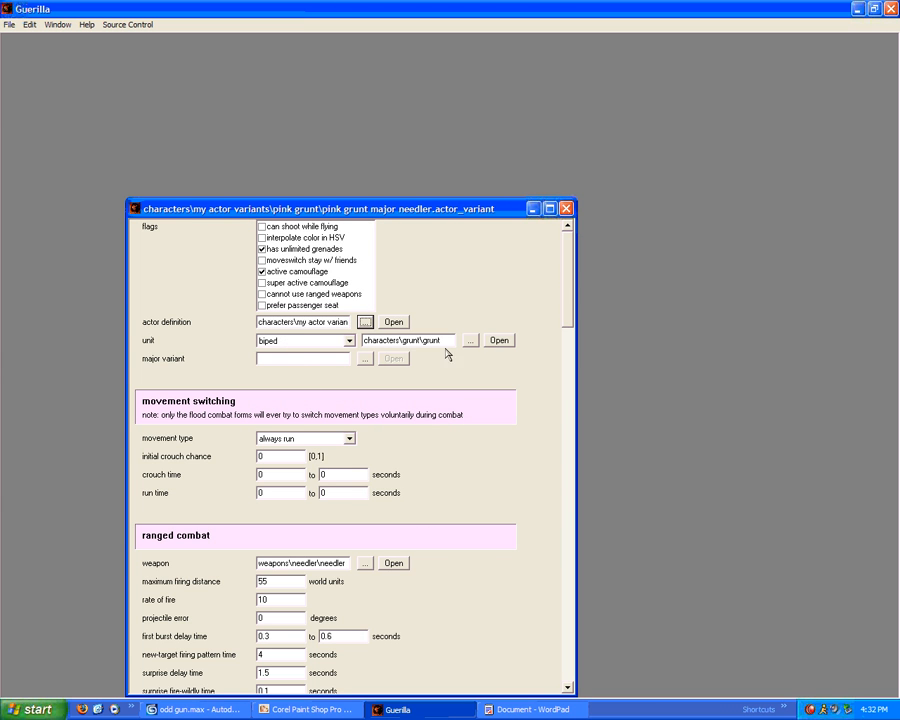
left_click(498, 340)
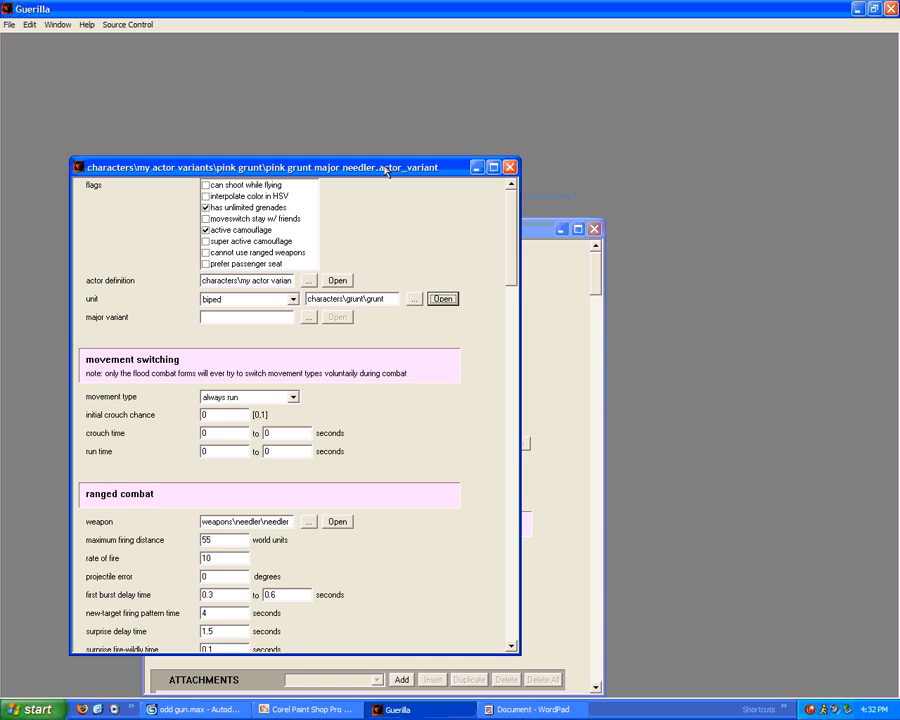
left_click_drag(384, 168, 238, 132)
left_click_drag(471, 231, 446, 155)
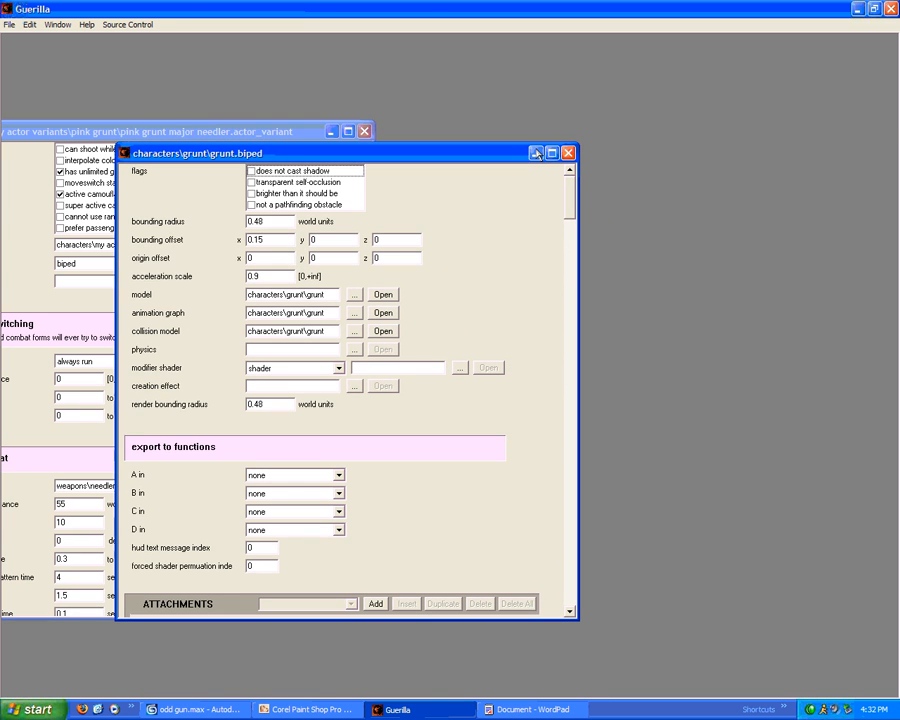
left_click(556, 153)
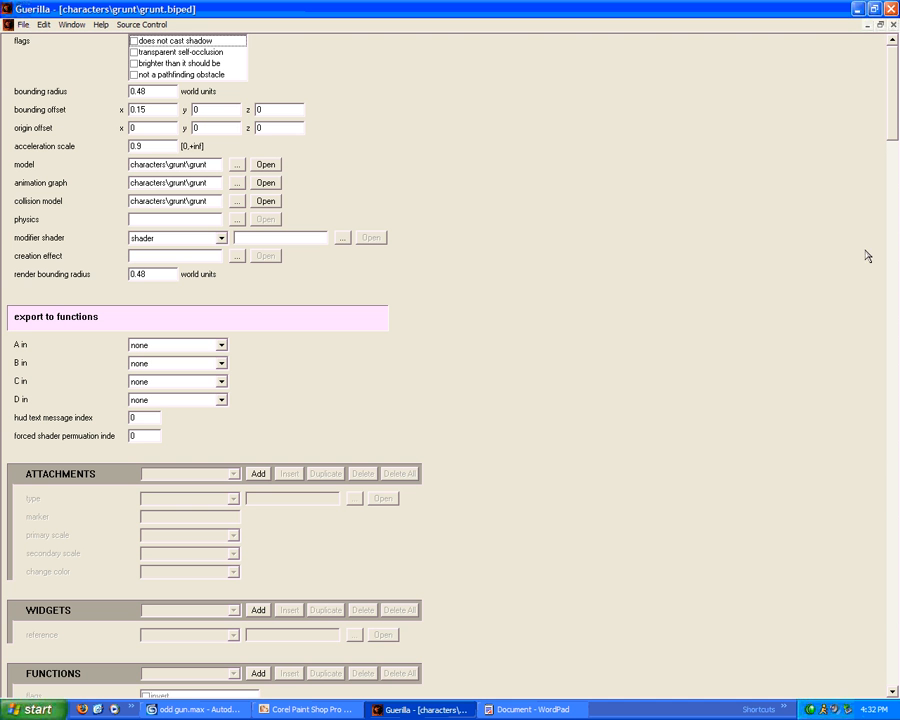
left_click_drag(891, 115, 893, 250)
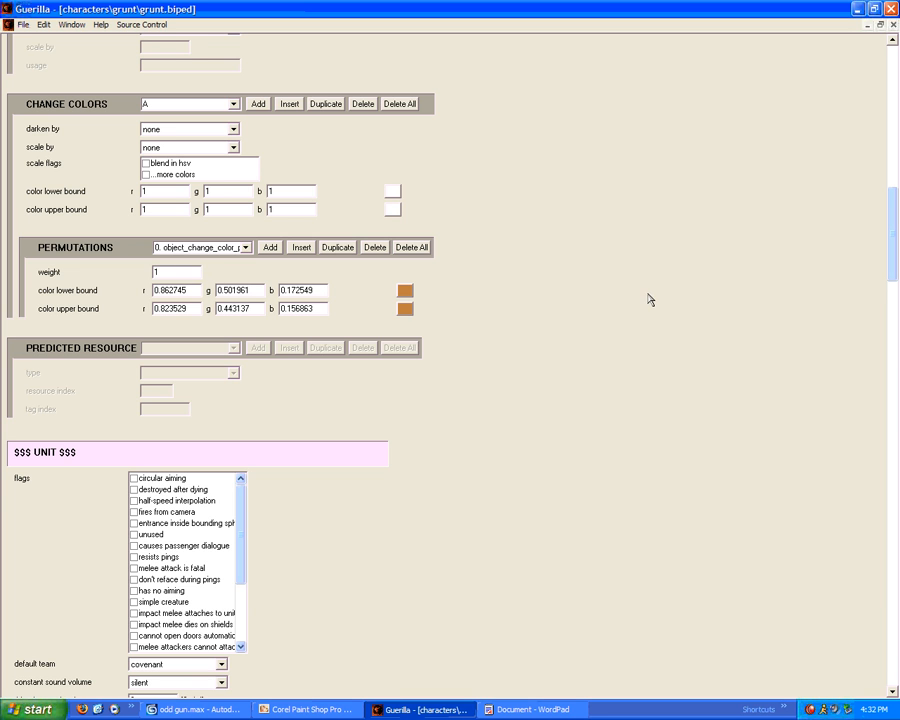
scroll(179, 190, "up", 1)
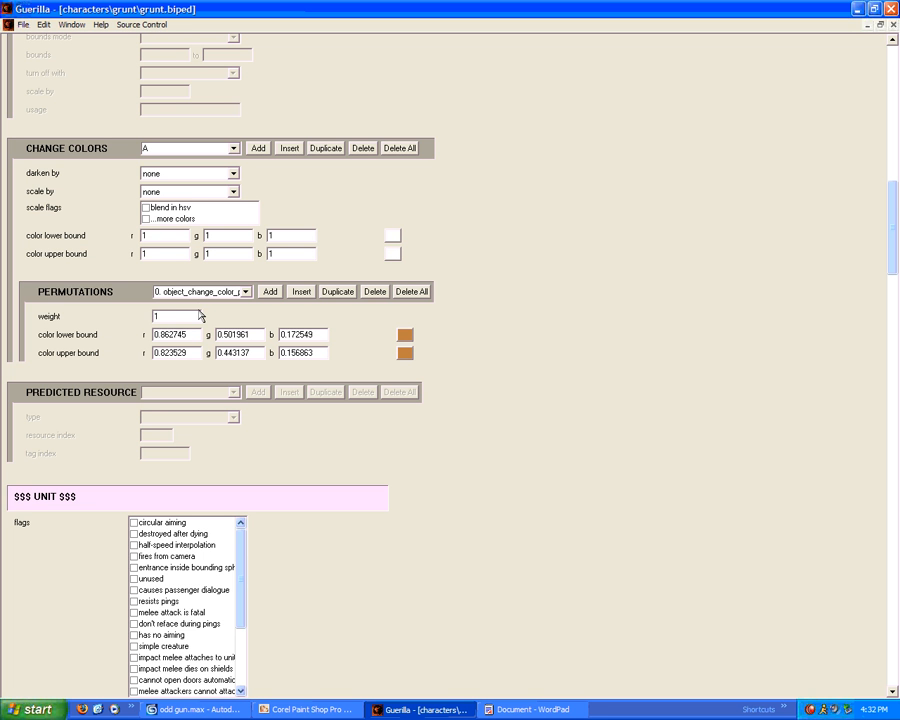
scroll(400, 329, "up", 10)
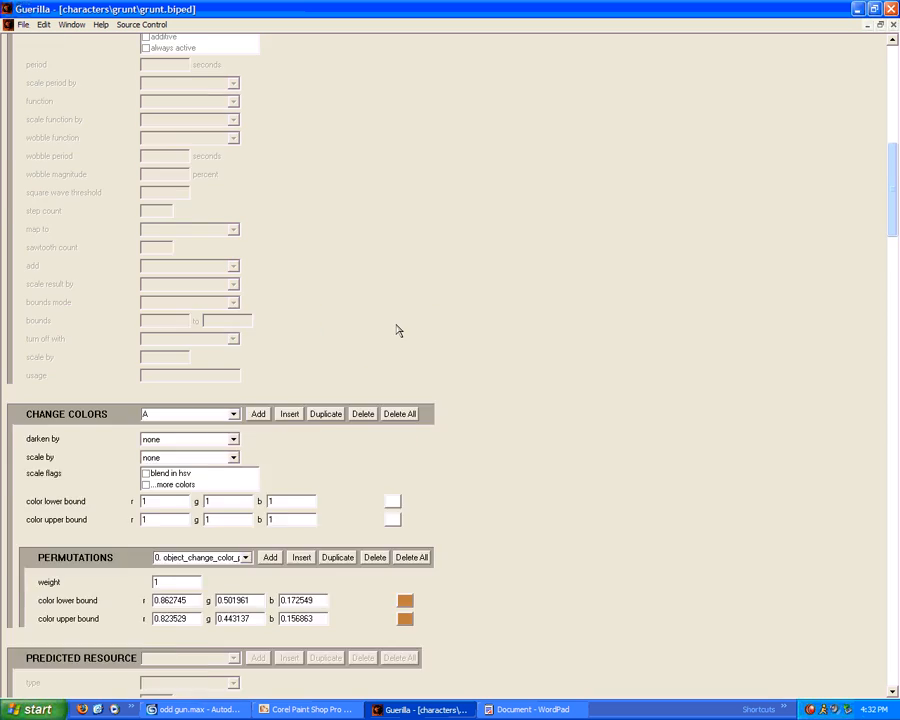
scroll(392, 318, "up", 11)
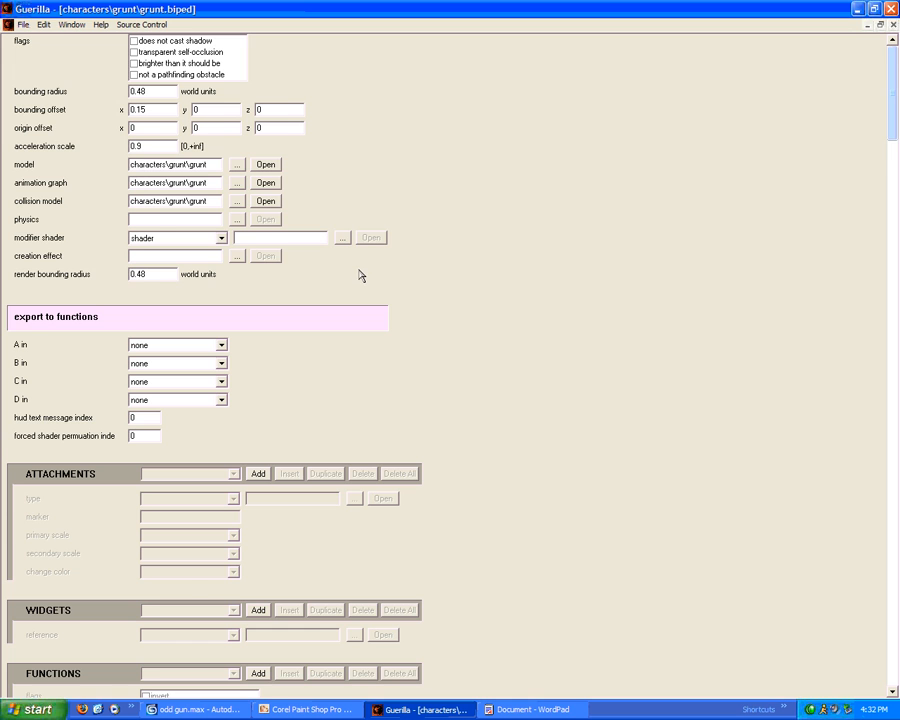
scroll(361, 276, "down", 3)
scroll(361, 276, "down", 3)
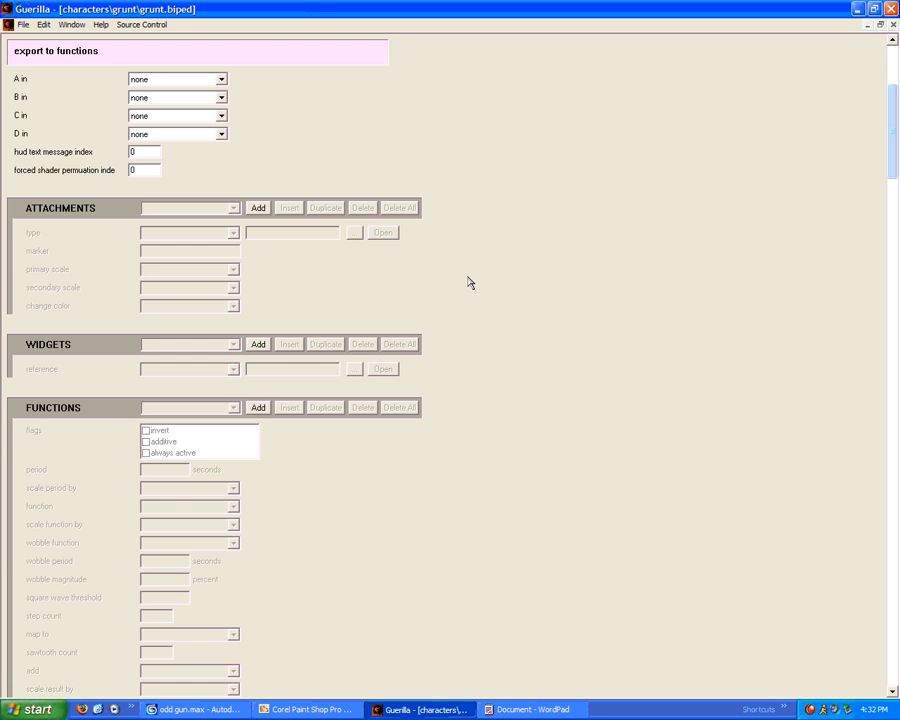
scroll(465, 300, "down", 20)
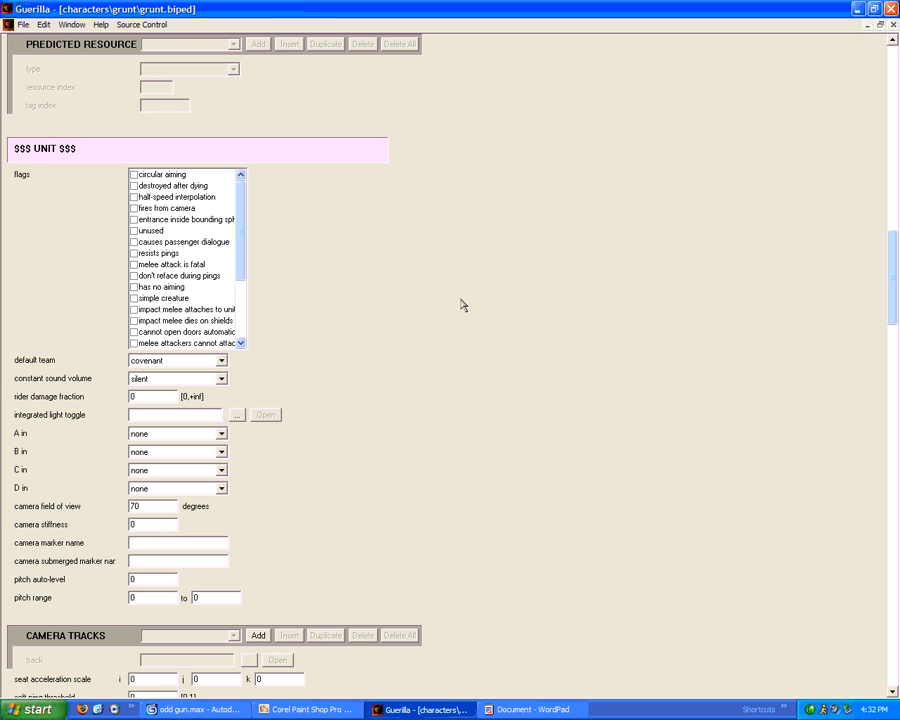
left_click(195, 361)
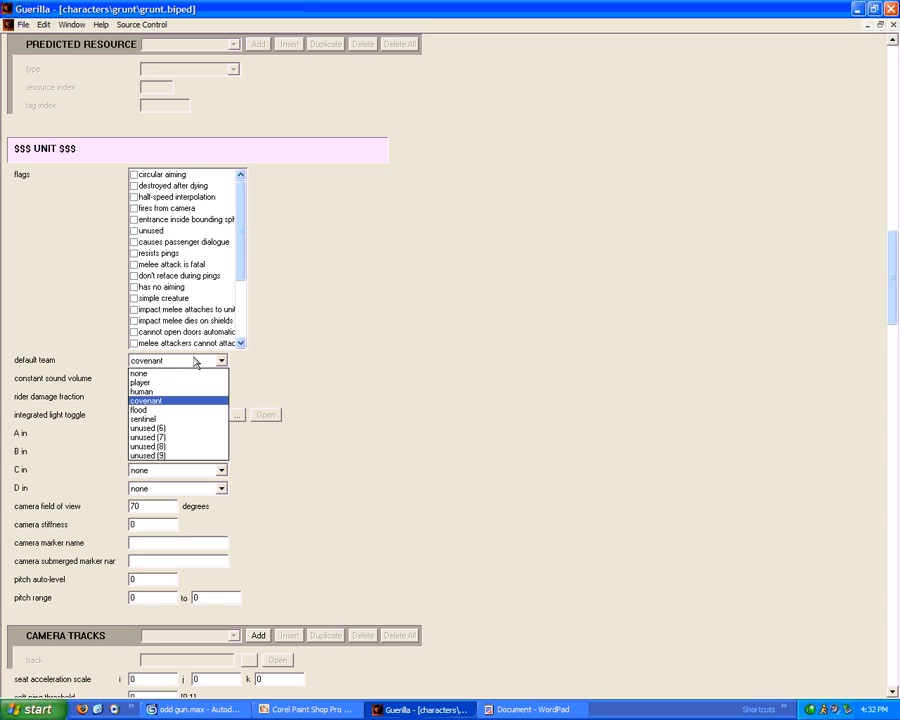
left_click(324, 360)
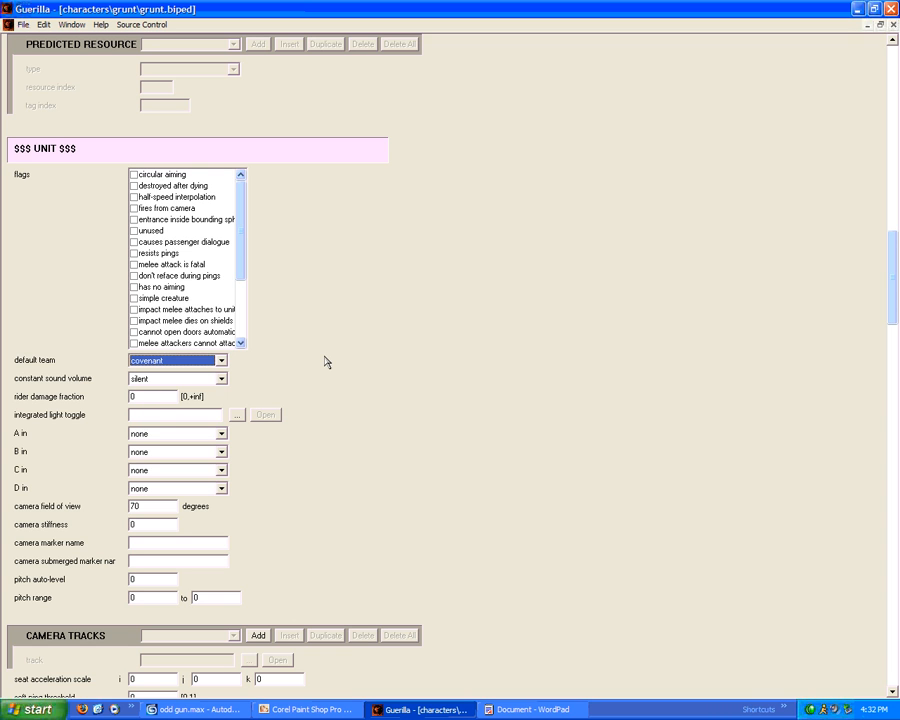
left_click(154, 399)
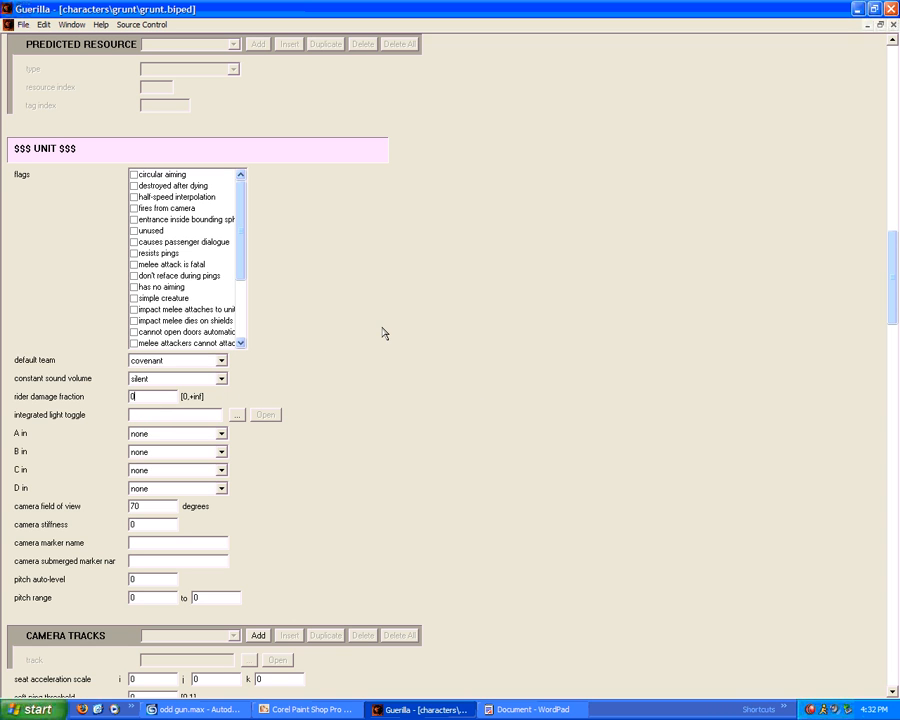
left_click(20, 25)
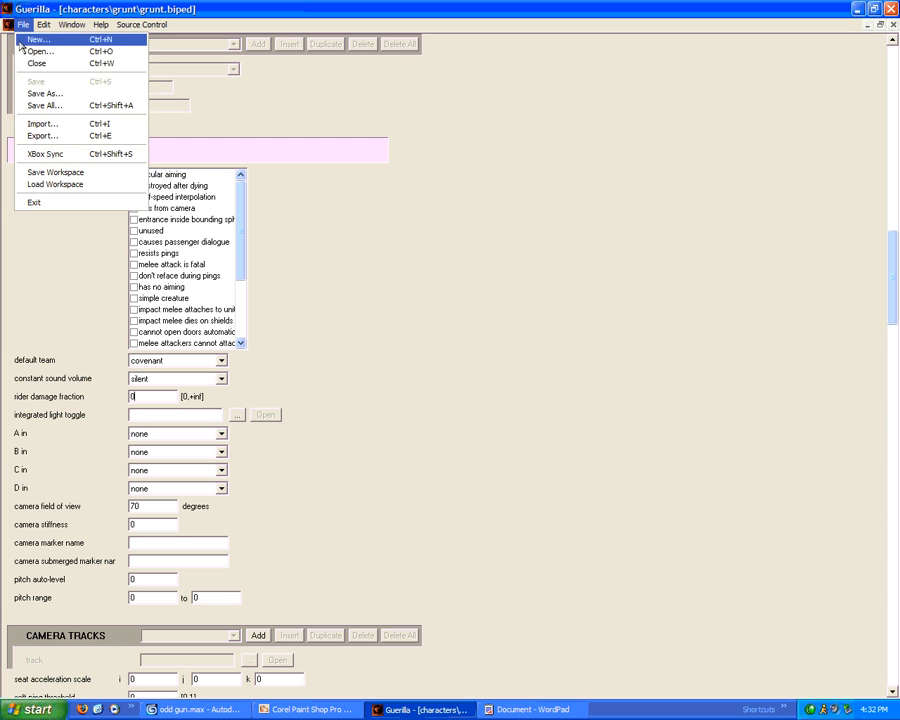
Save the biped as 'grunt friend.biped' in characters\my actor variants\pink grunt
left_click(56, 96)
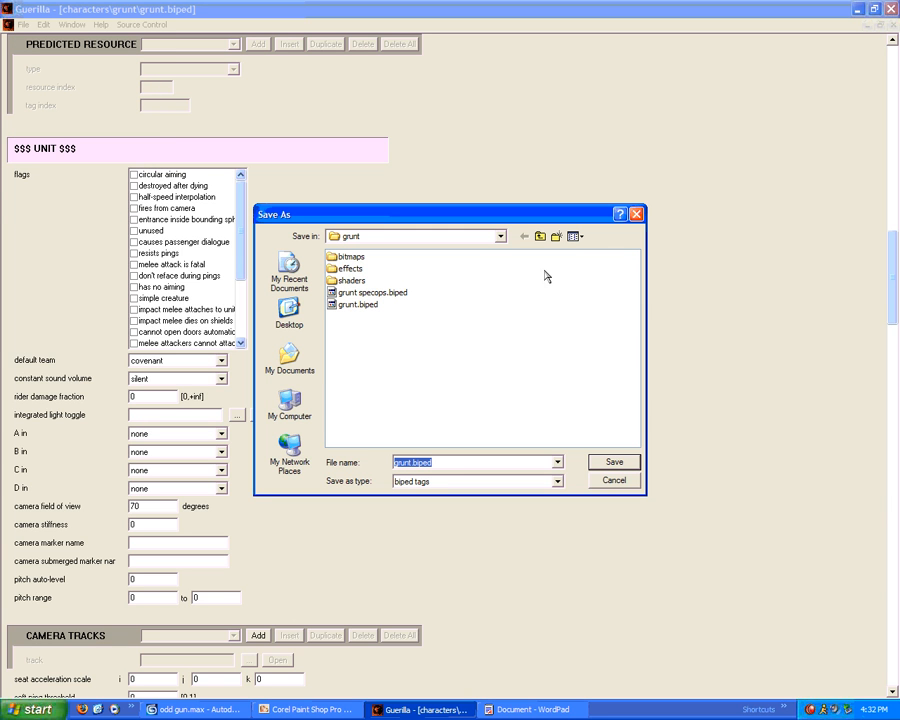
left_click(539, 237)
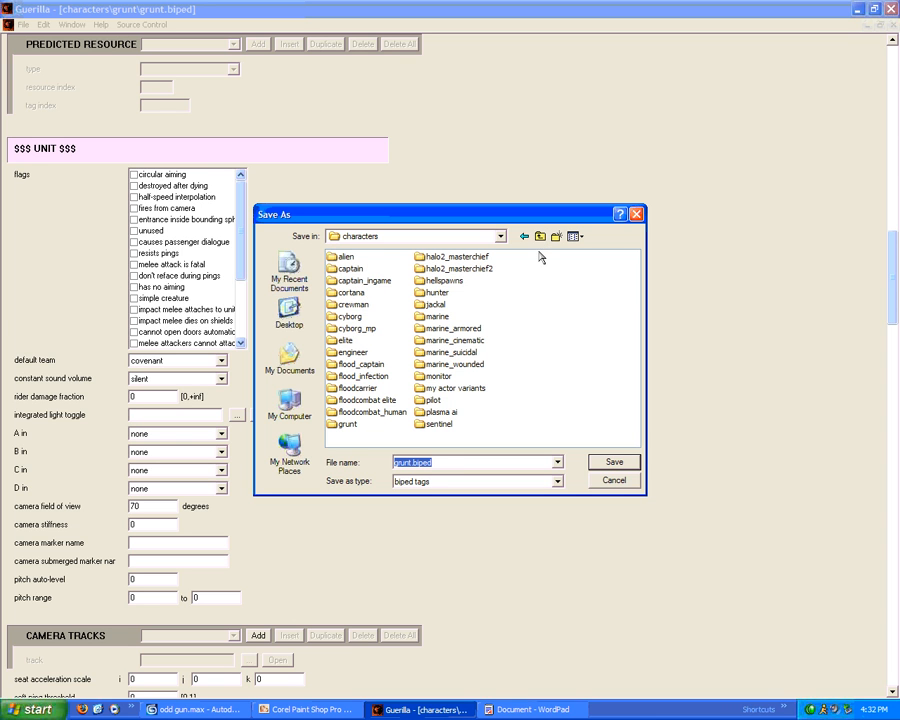
double_click(445, 390)
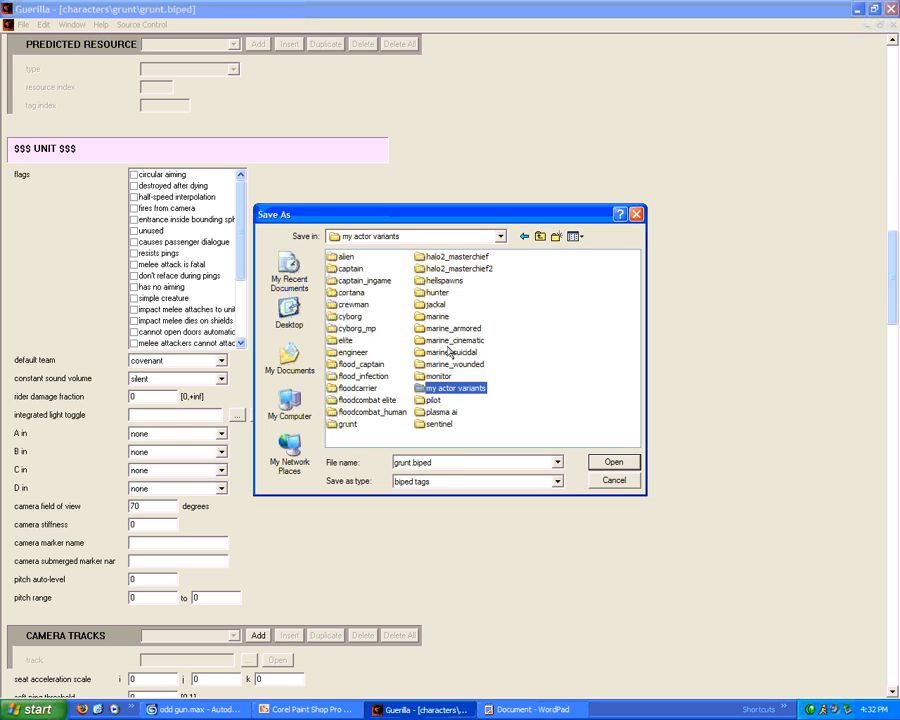
left_click(356, 260)
double_click(356, 258)
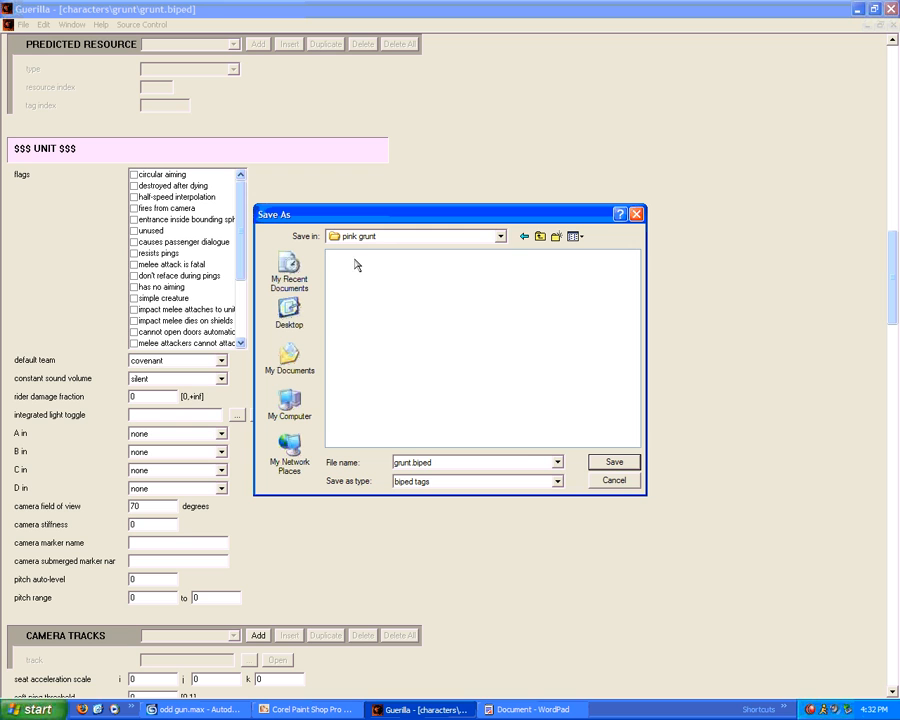
double_click(409, 461)
double_click(409, 462)
left_click(472, 462)
type(".friend")
key("Return")
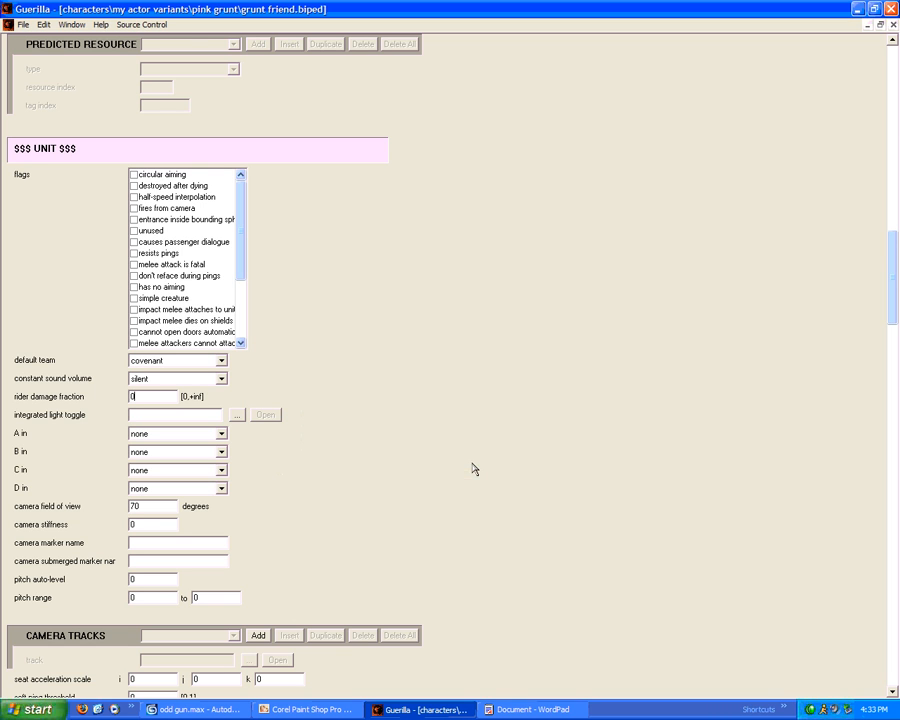
left_click(23, 25)
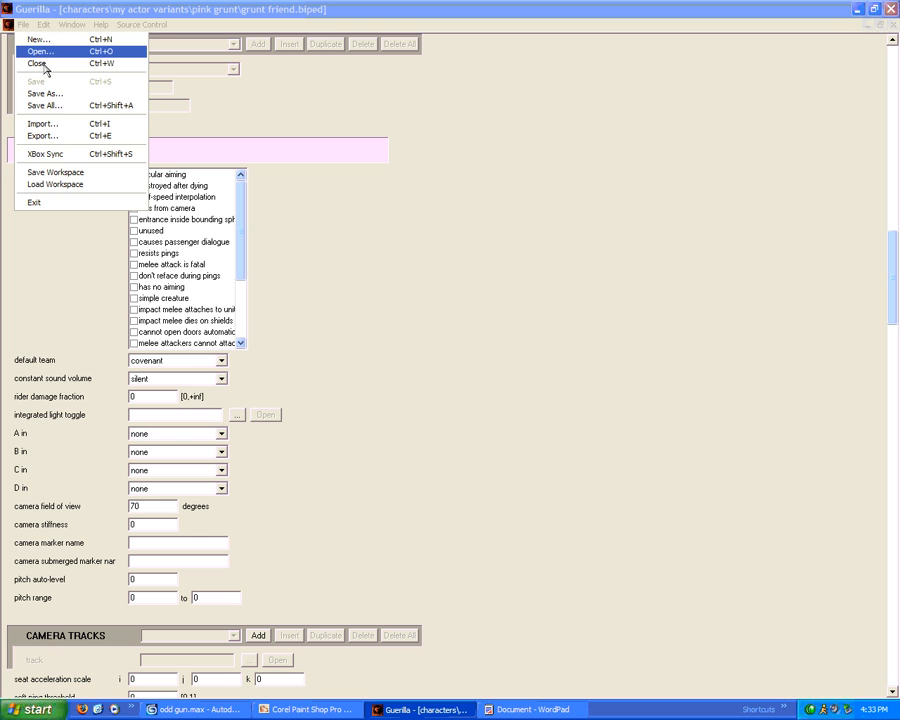
Open characters\marine_armored\marine_armored.biped as a reference tag
left_click(36, 51)
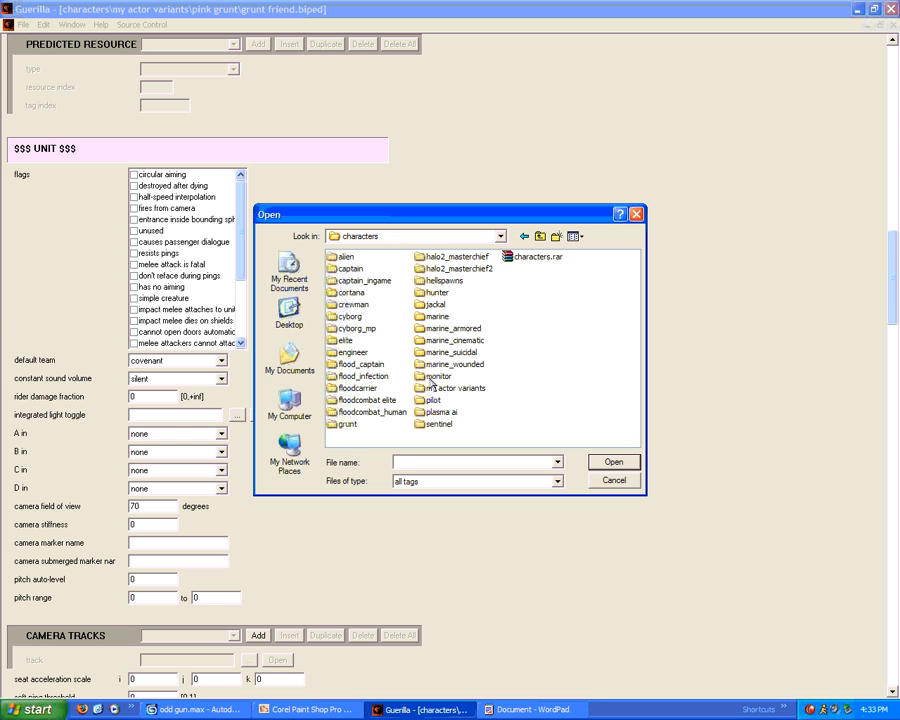
double_click(460, 329)
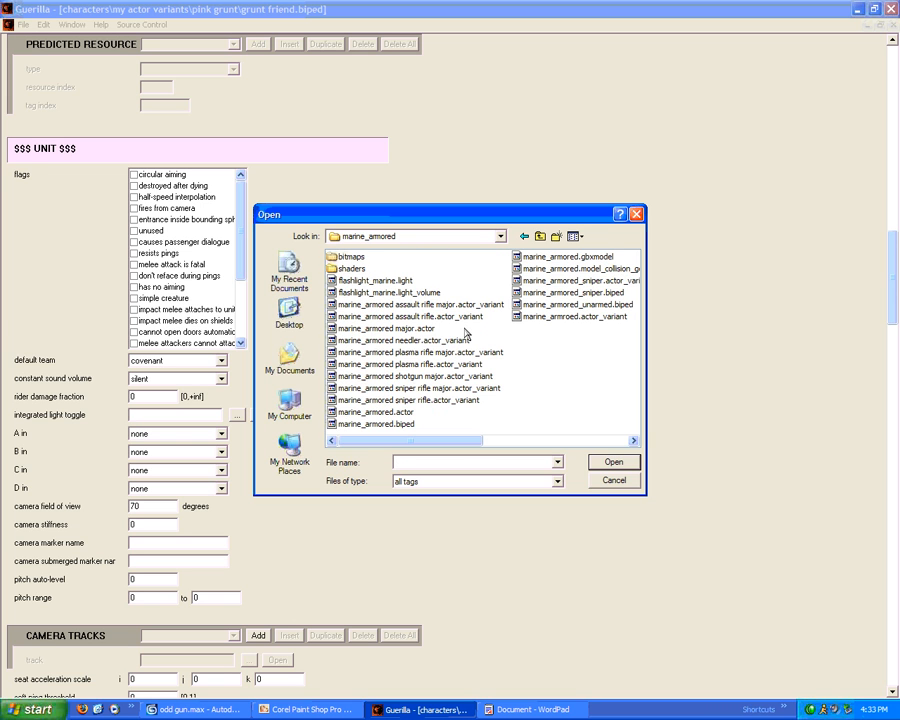
double_click(388, 424)
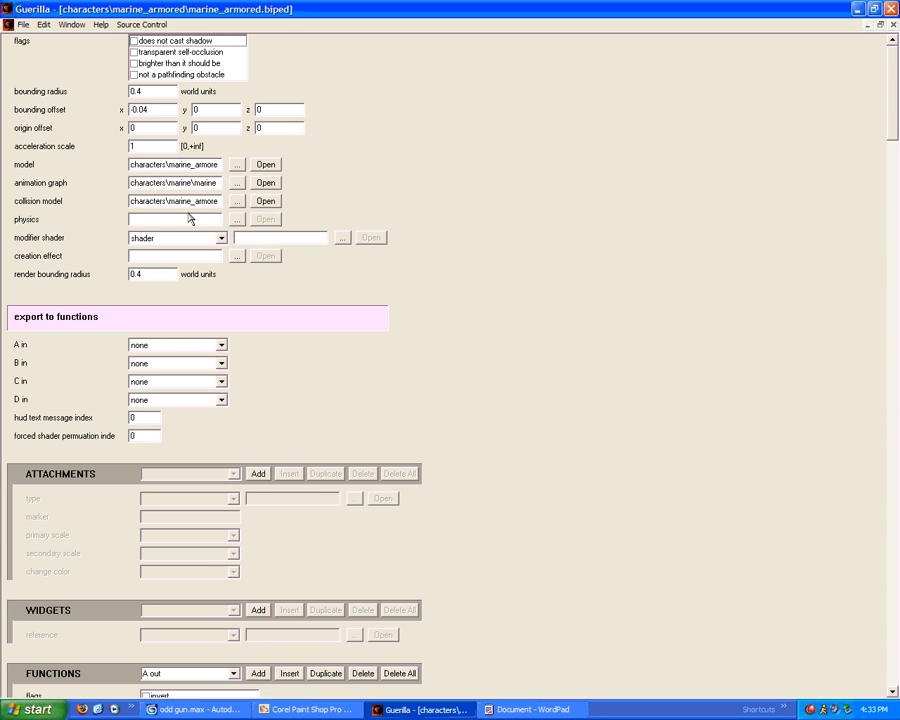
scroll(133, 217, "down", 10)
scroll(215, 230, "down", 5)
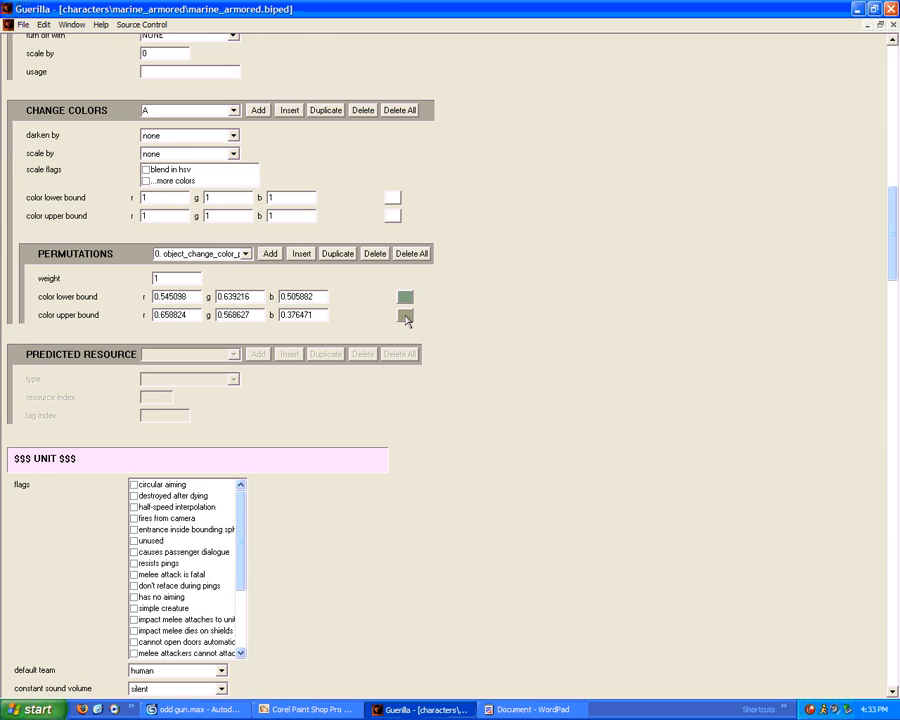
scroll(372, 340, "down", 5)
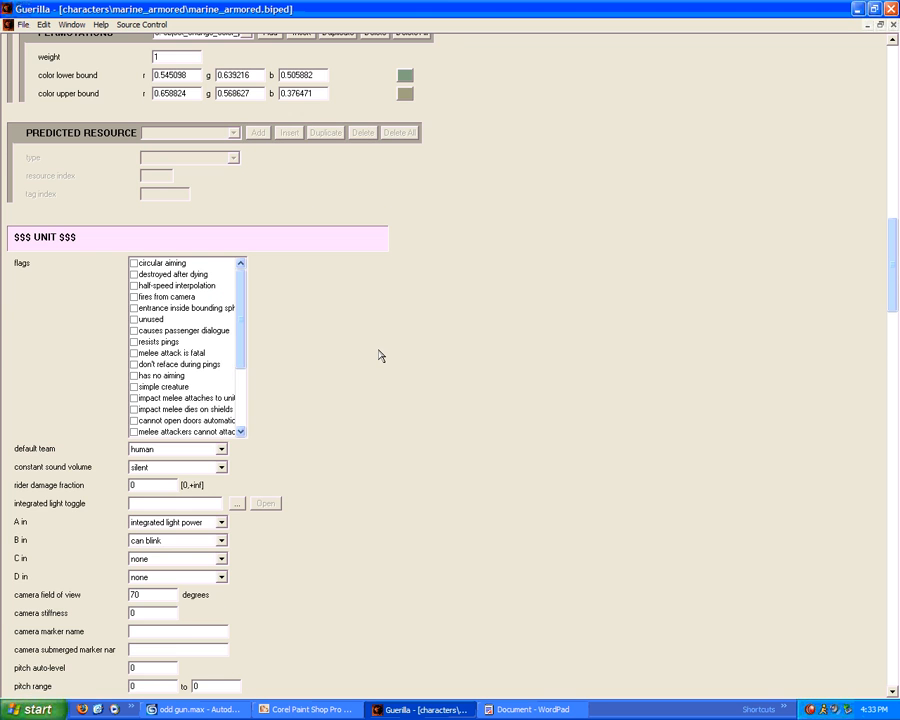
scroll(380, 355, "down", 6)
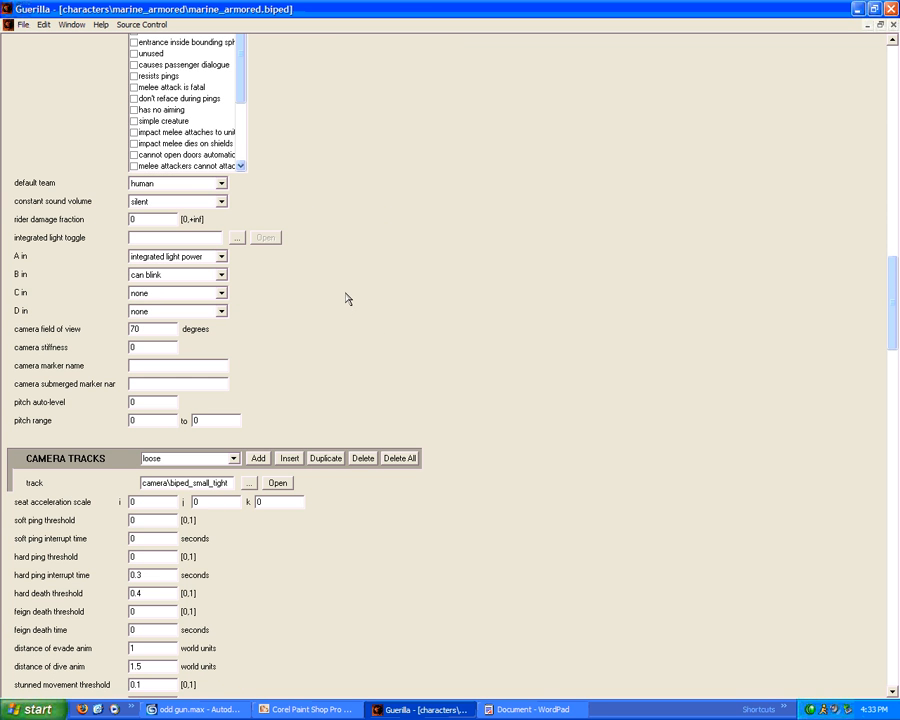
scroll(336, 266, "up", 3)
scroll(360, 285, "down", 15)
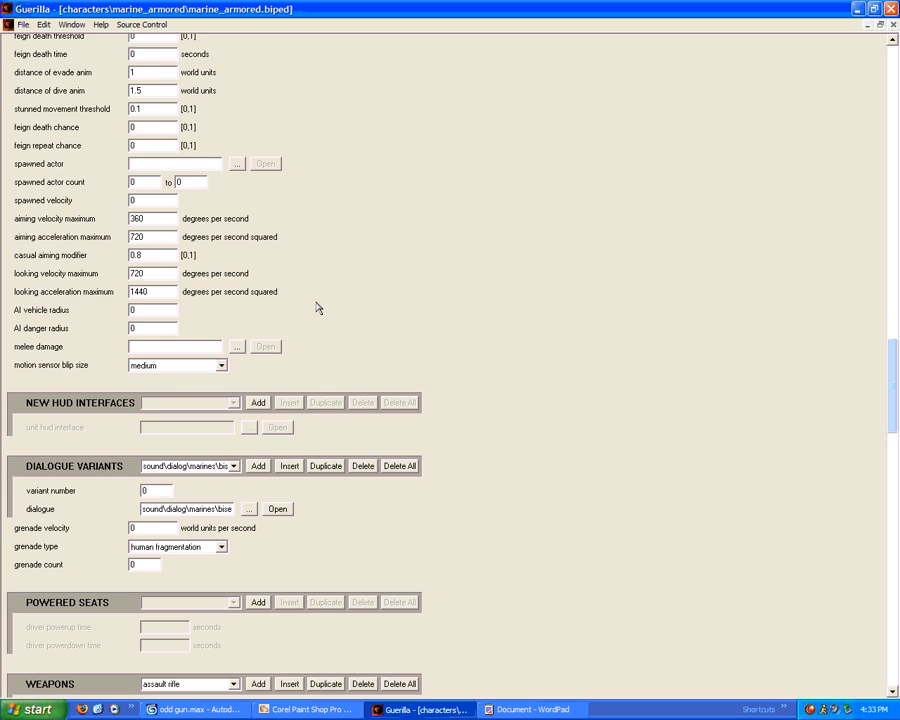
scroll(316, 309, "up", 2)
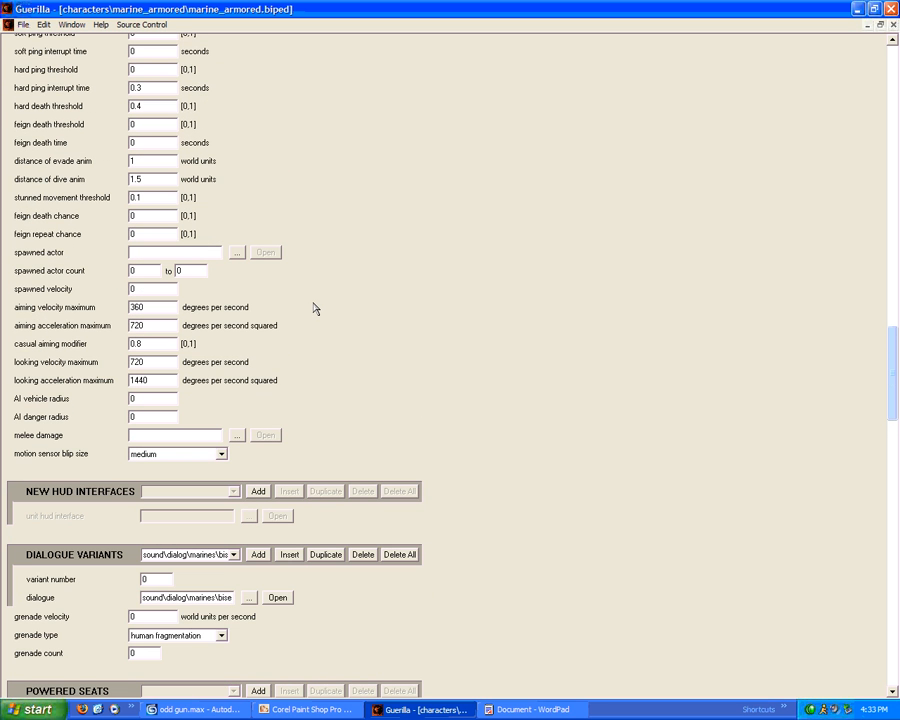
scroll(313, 307, "up", 12)
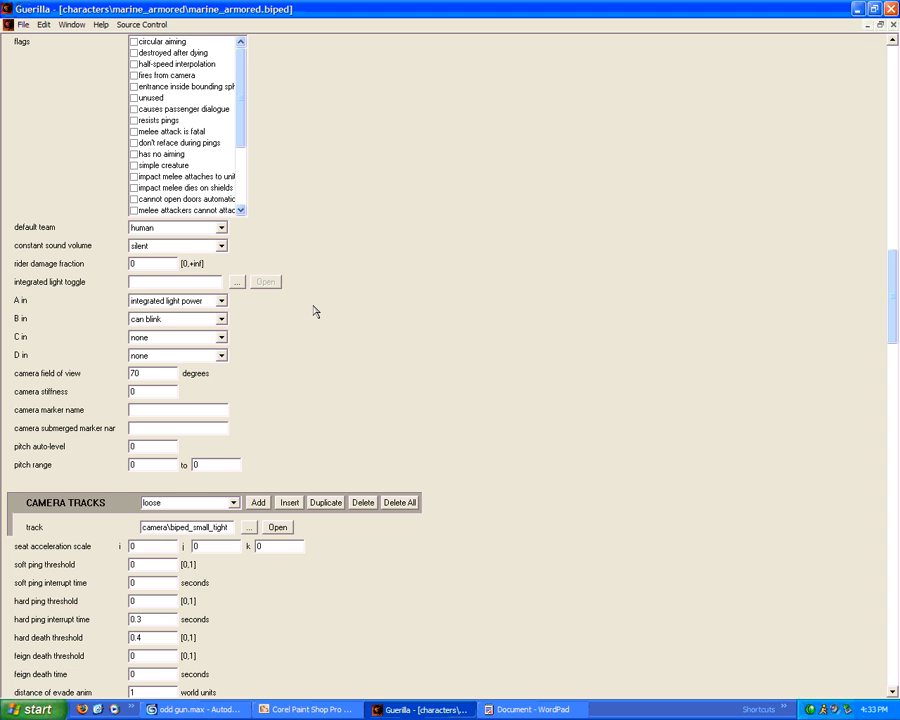
scroll(222, 262, "up", 1)
scroll(210, 275, "up", 1)
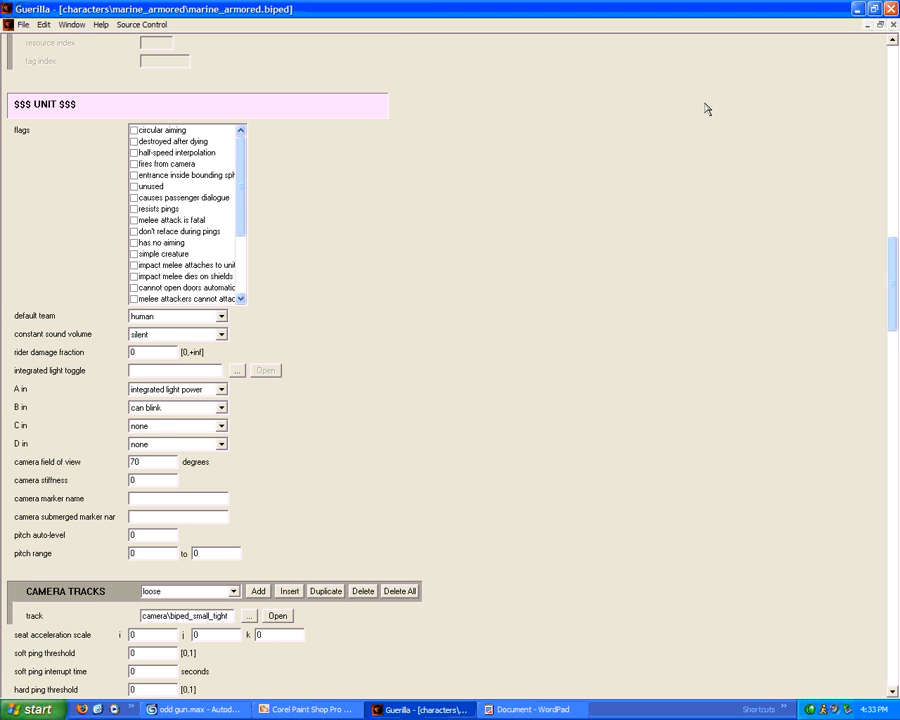
Point the pink grunt major needler variant's biped at a tag in my actor variants\pink grunt
left_click(880, 25)
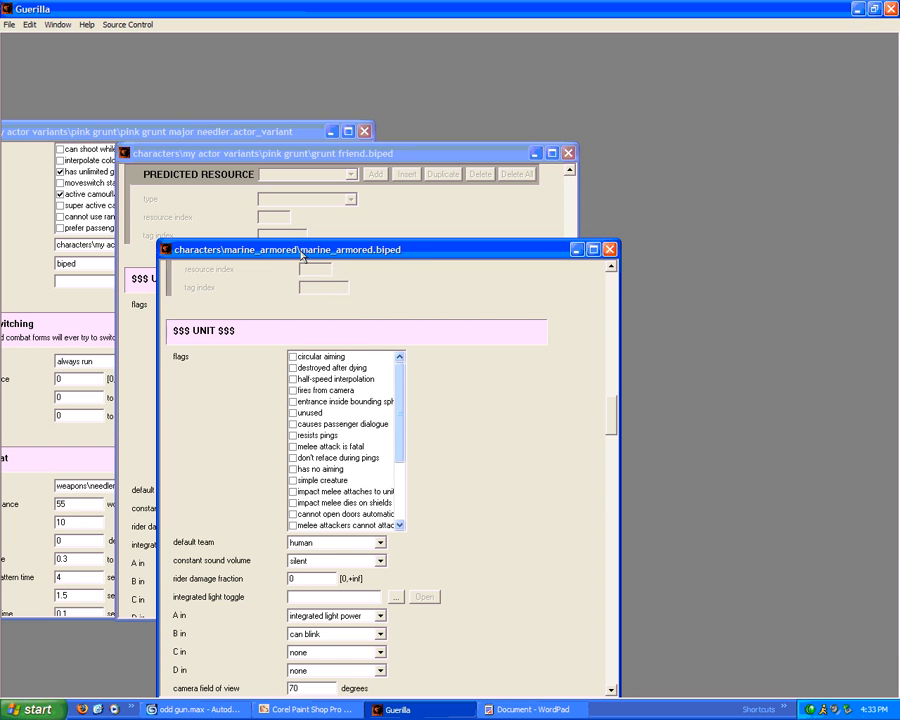
left_click_drag(303, 253, 606, 109)
left_click_drag(204, 137, 213, 95)
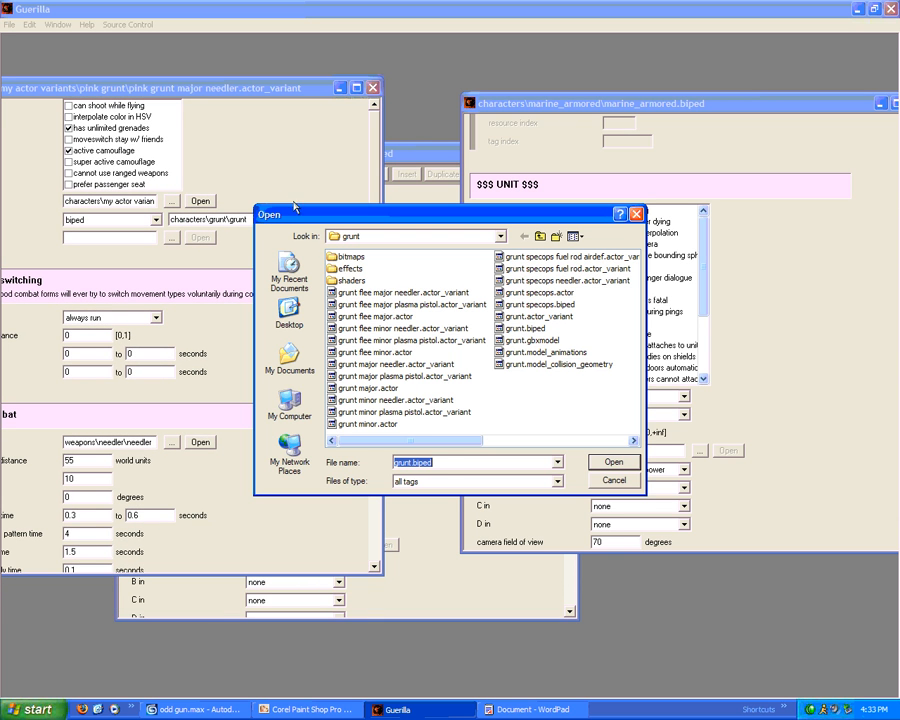
left_click(539, 237)
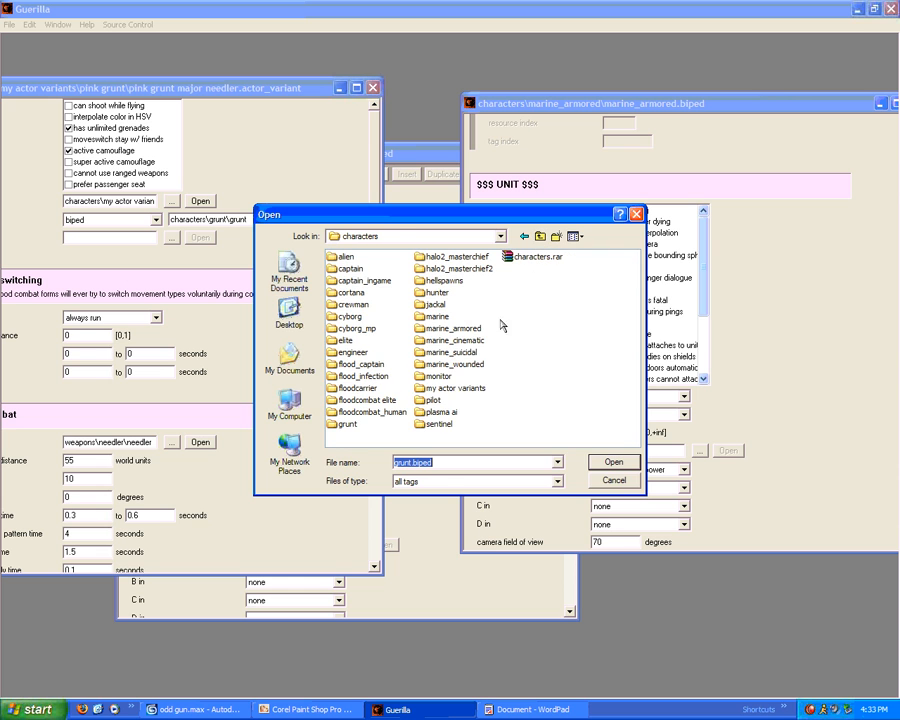
double_click(450, 389)
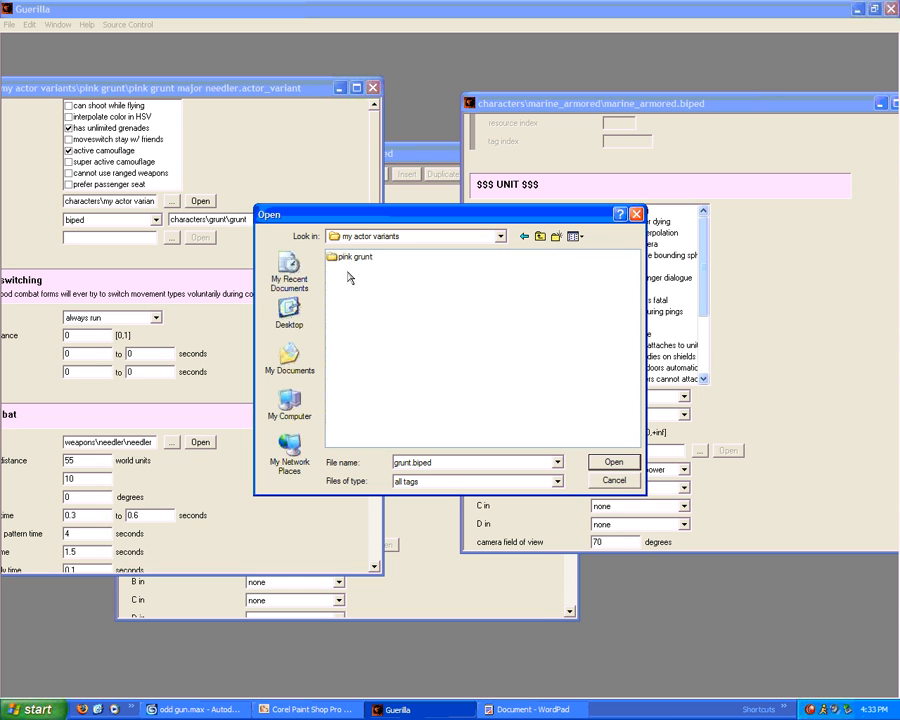
double_click(358, 258)
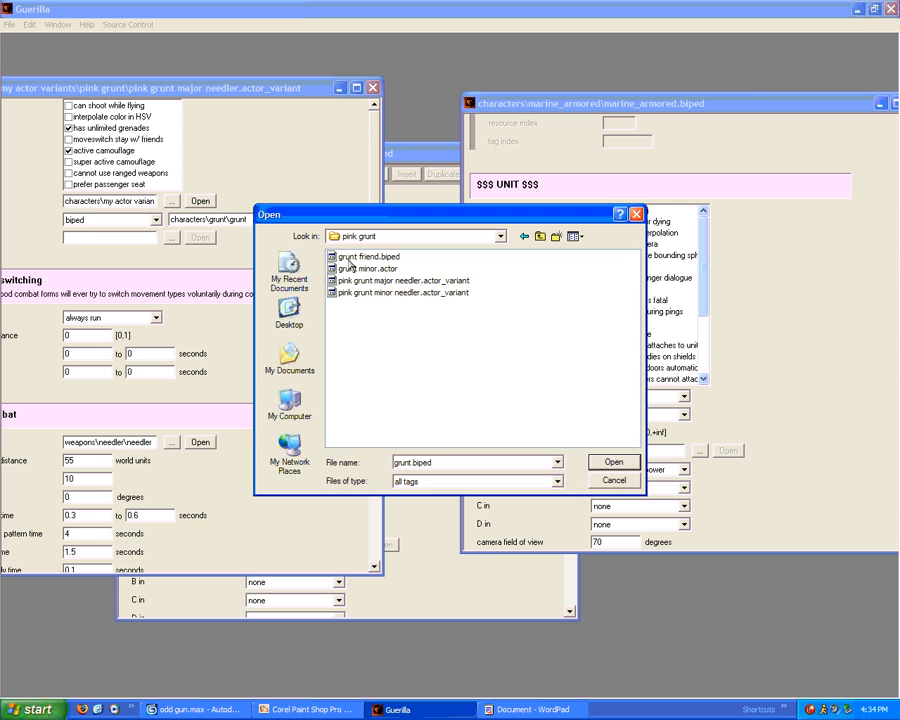
double_click(360, 269)
Close the pink grunt major needler variant, saving the changes
left_click(372, 87)
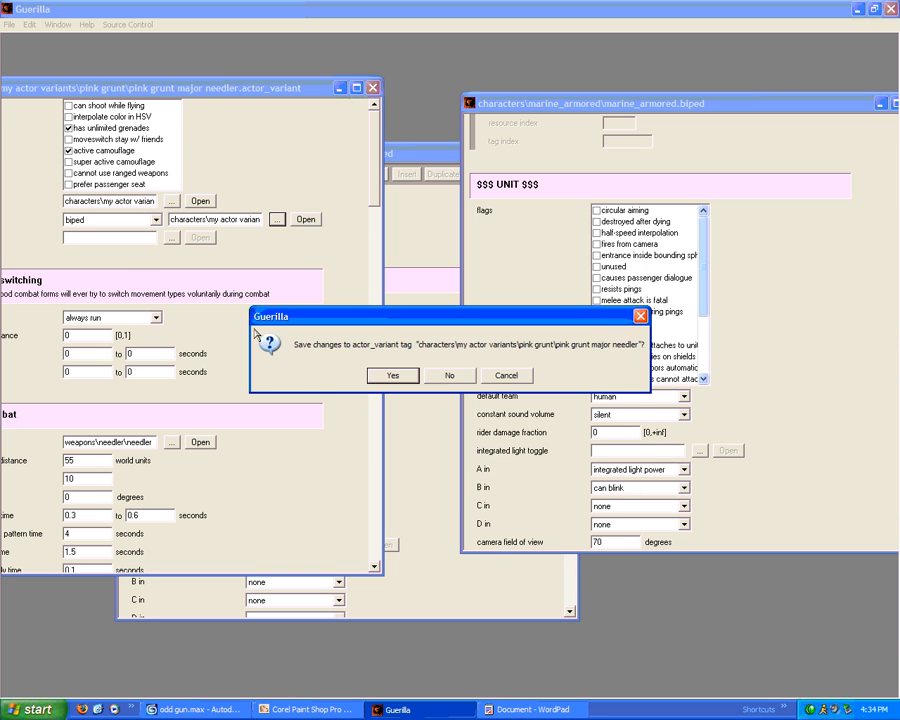
key("Return")
left_click_drag(568, 100, 336, 94)
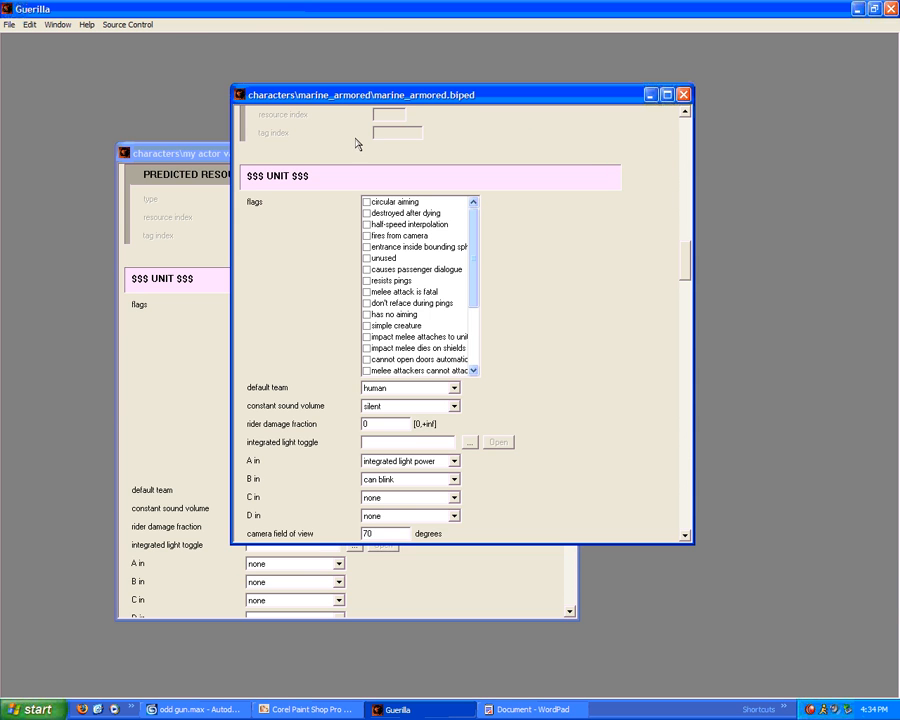
Lay out both biped windows side by side and set grunt friend's default team to human
left_click_drag(440, 96, 677, 46)
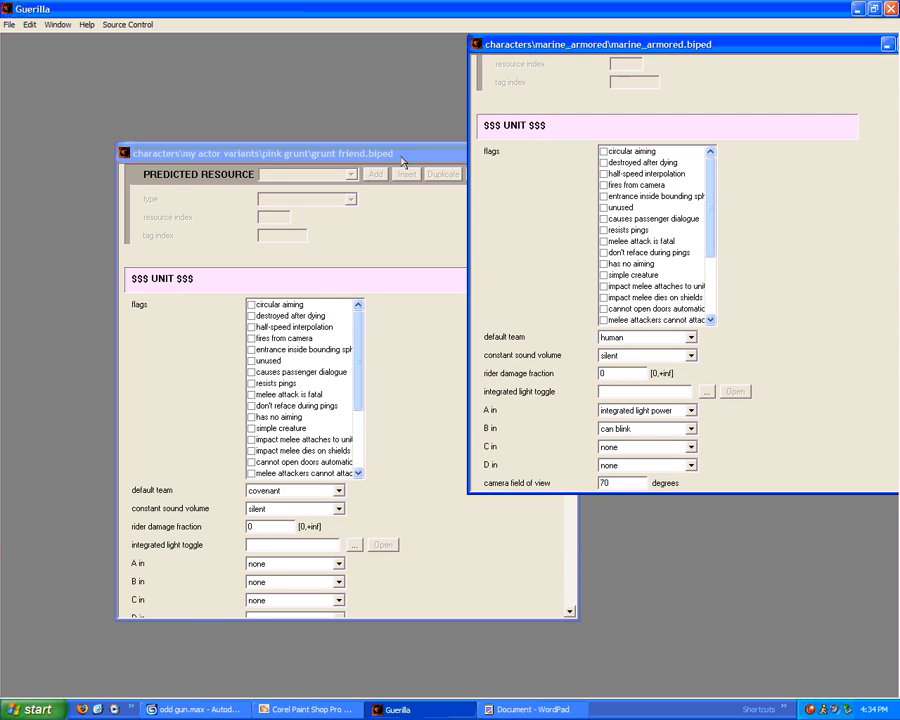
left_click_drag(390, 158, 277, 50)
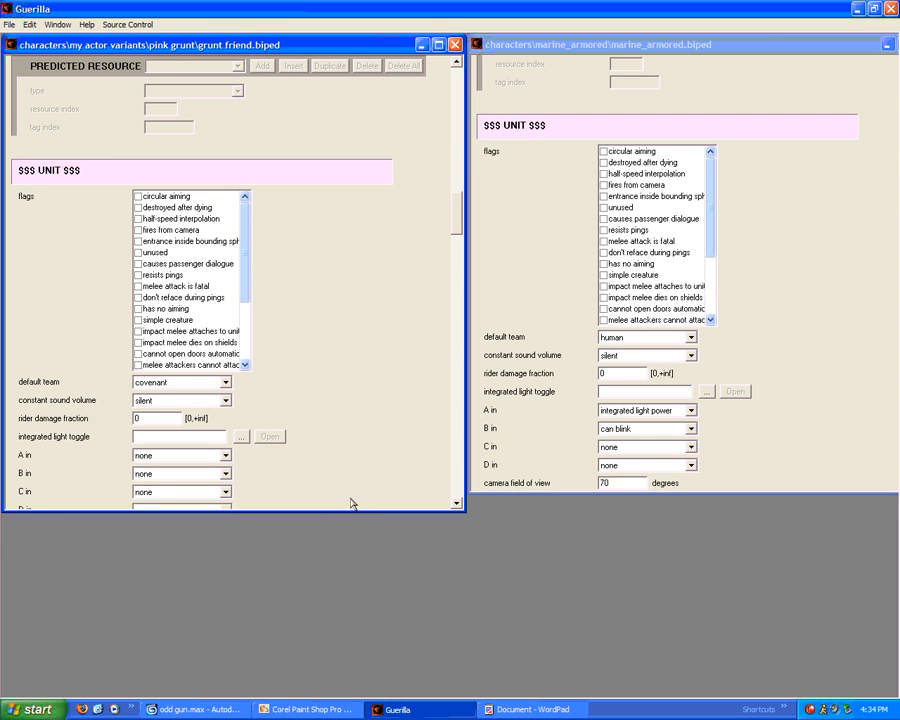
left_click_drag(349, 510, 385, 690)
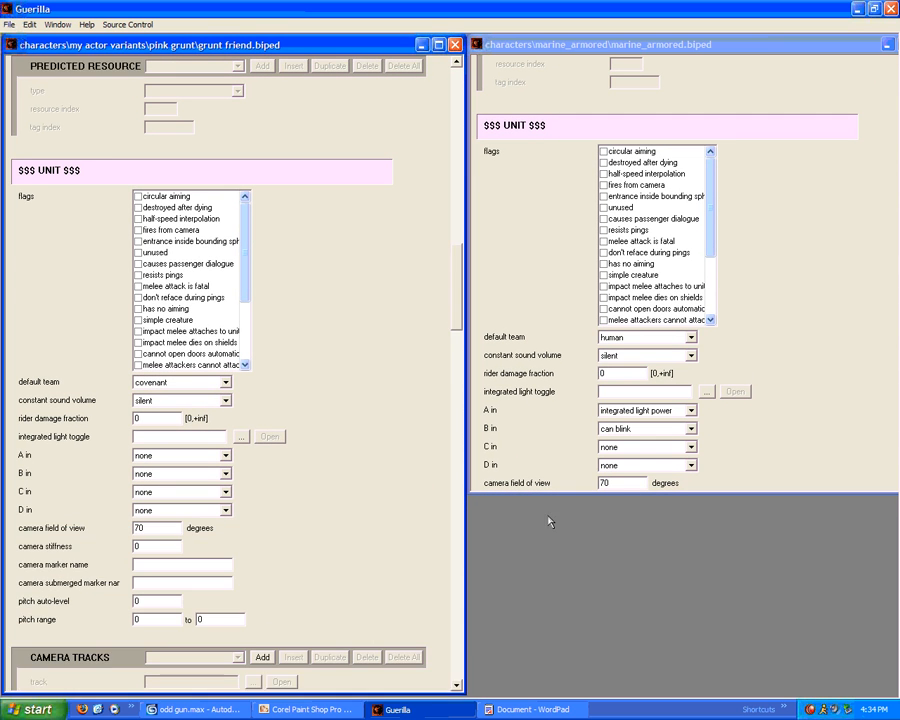
left_click_drag(567, 494, 567, 688)
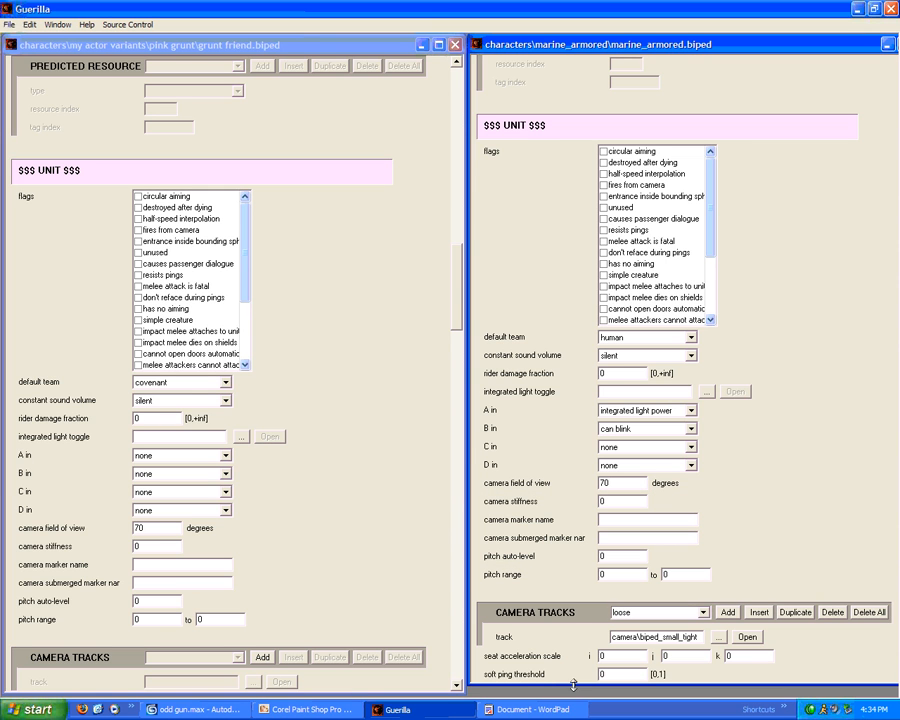
left_click(175, 383)
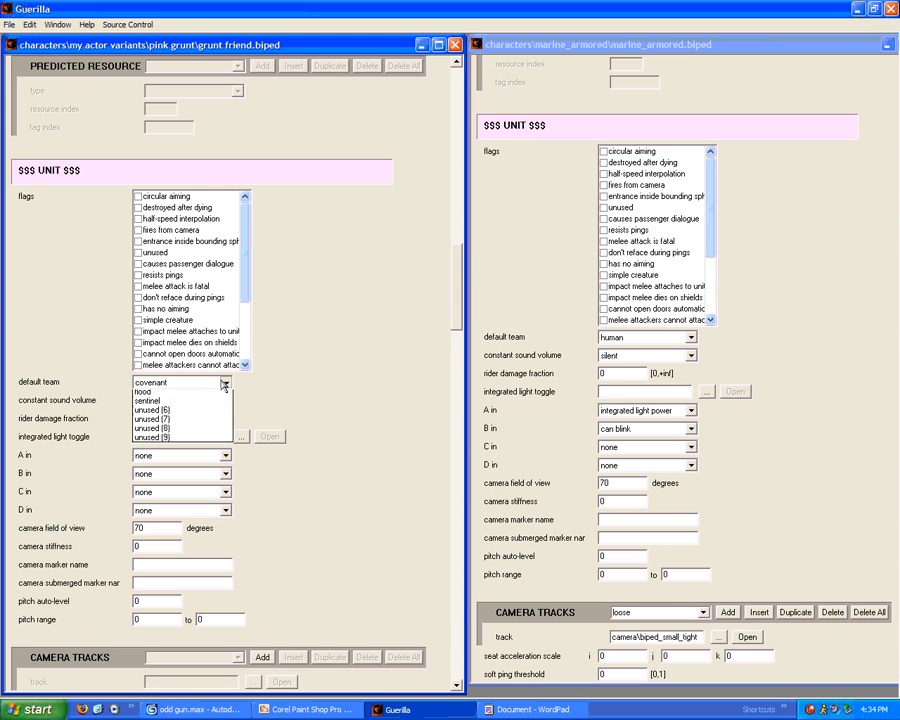
left_click(175, 413)
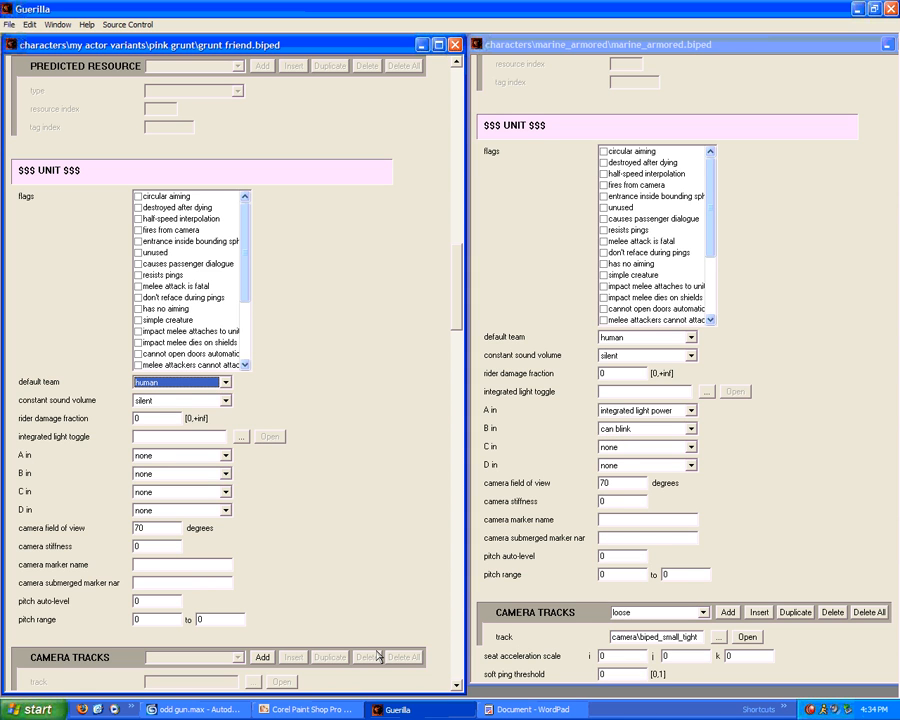
left_click_drag(460, 278, 460, 428)
Compare fields in both bipeds, then close grunt friend.biped, answering the save prompt
left_click(546, 323)
scroll(745, 258, "down", 16)
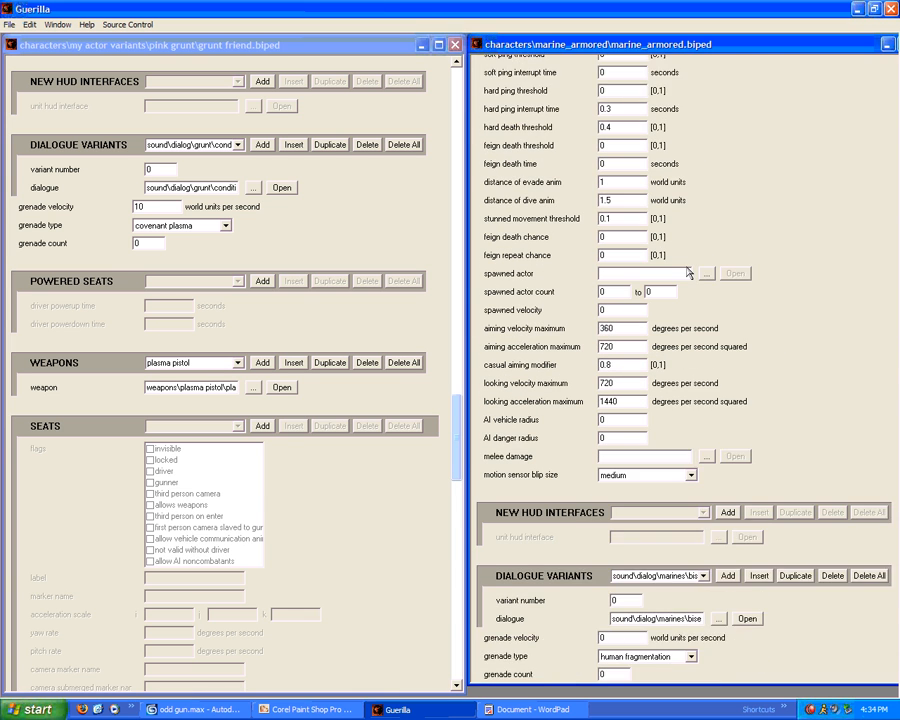
scroll(664, 269, "down", 1)
left_click(297, 498)
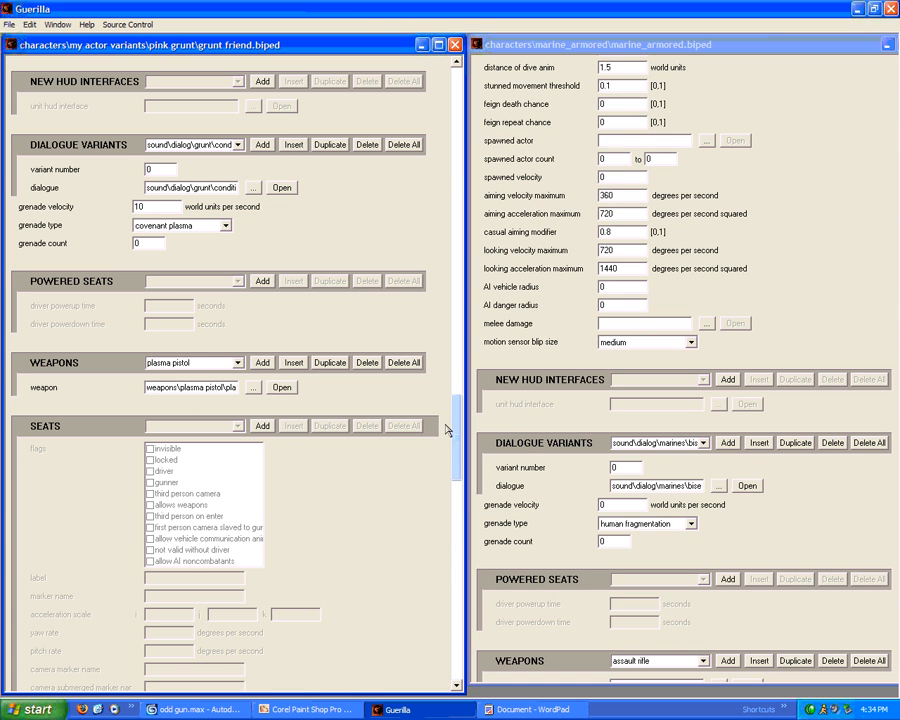
mouse_move(446, 430)
left_mouse_down()
mouse_move(447, 510)
mouse_move(450, 435)
left_mouse_up()
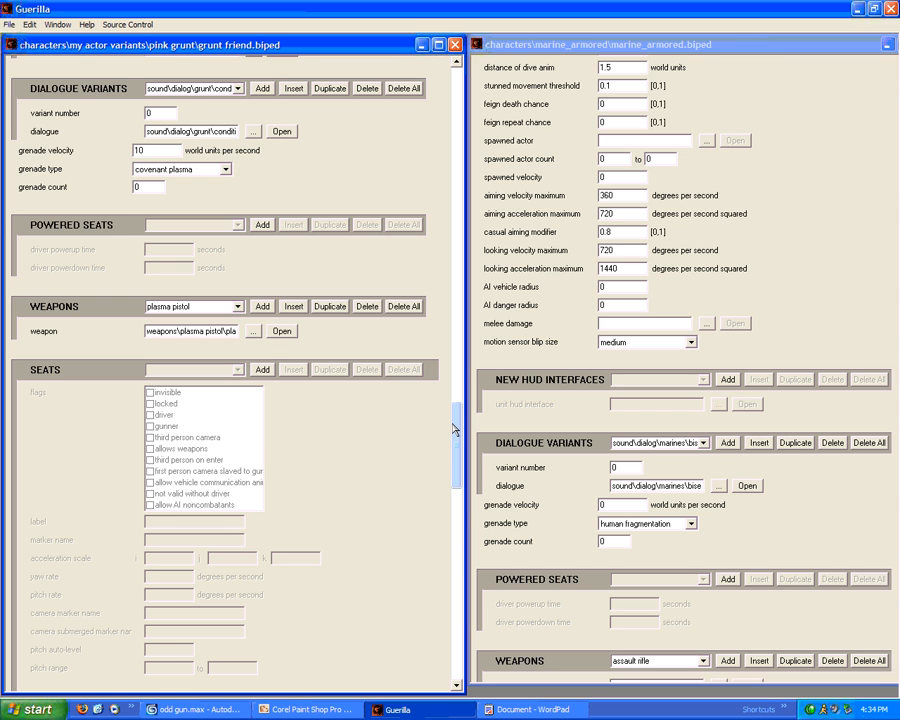
left_click_drag(456, 436, 484, 72)
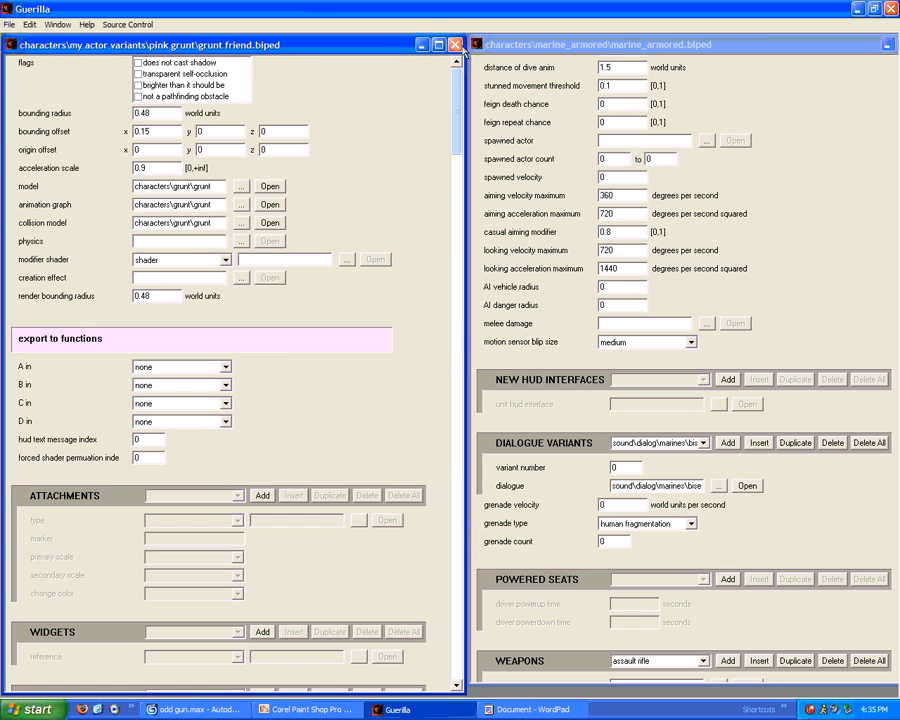
left_click(455, 45)
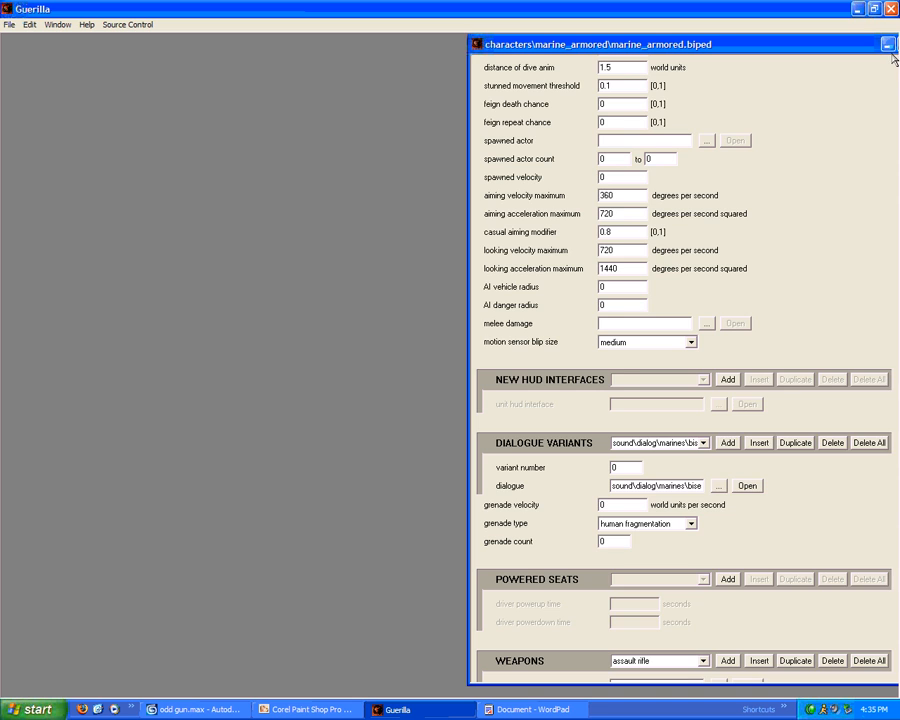
left_click_drag(872, 45, 726, 55)
Close marine_armored.biped and bring up the open-tag dialog
left_click(771, 56)
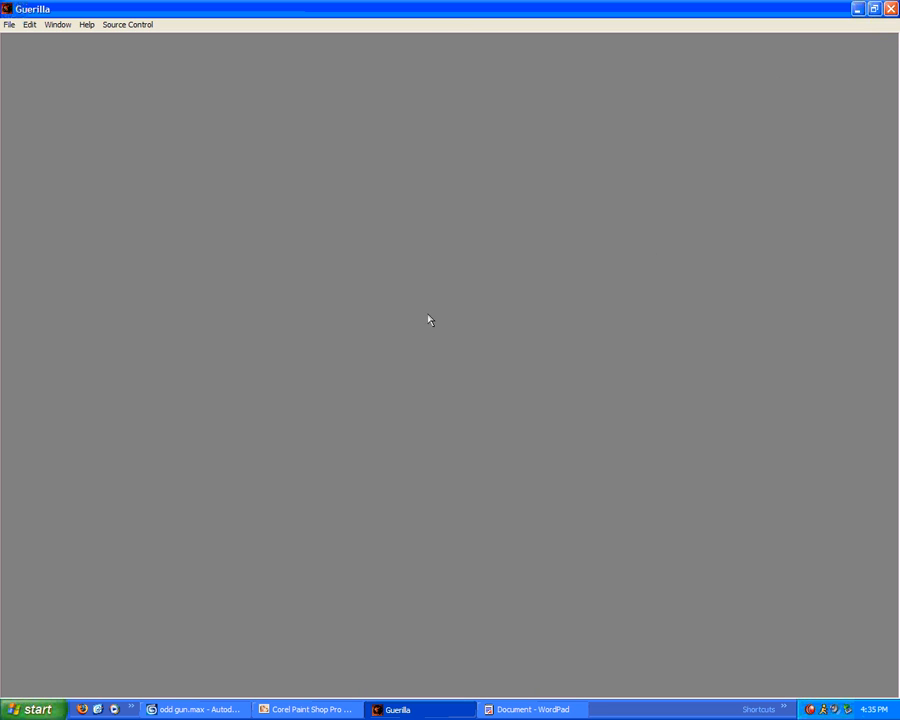
left_click(8, 24)
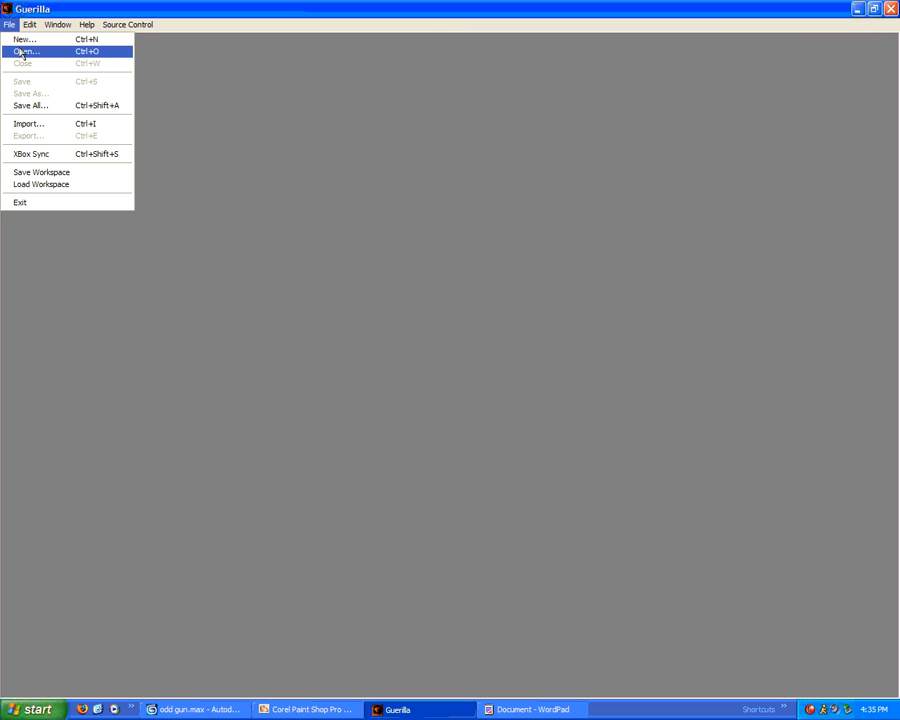
left_click(55, 5)
left_click(9, 26)
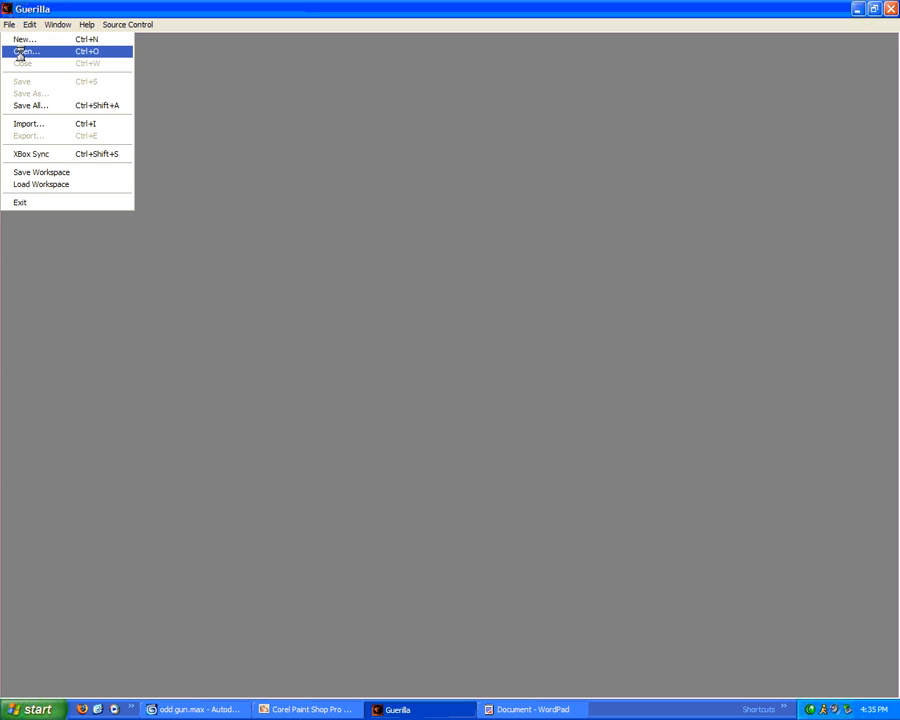
left_click(14, 50)
Browse to my actor variants\pink grunt and select the major needler variant file
left_click(539, 236)
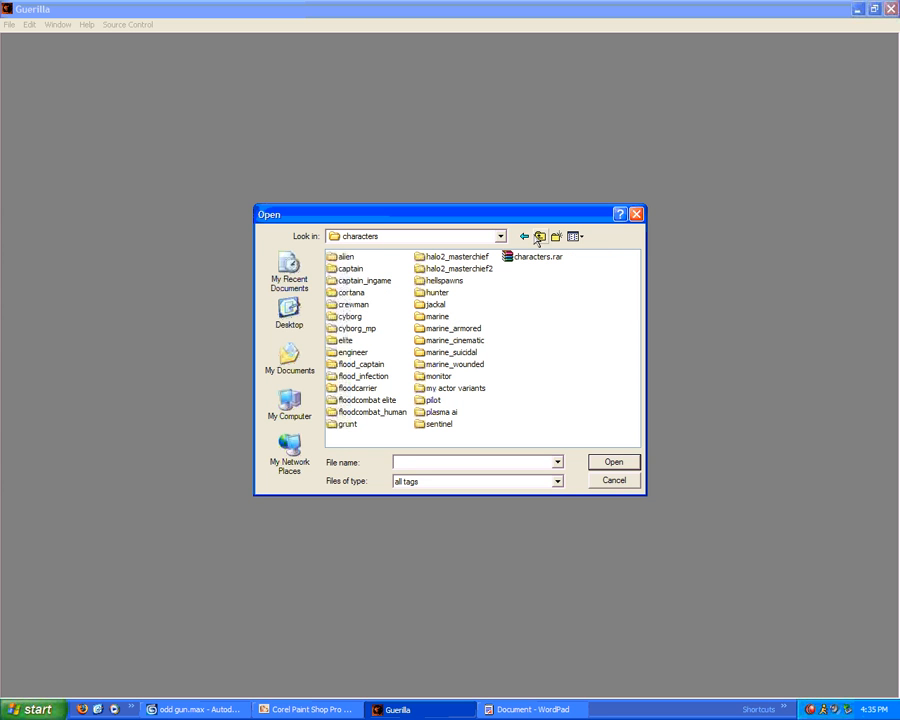
double_click(458, 389)
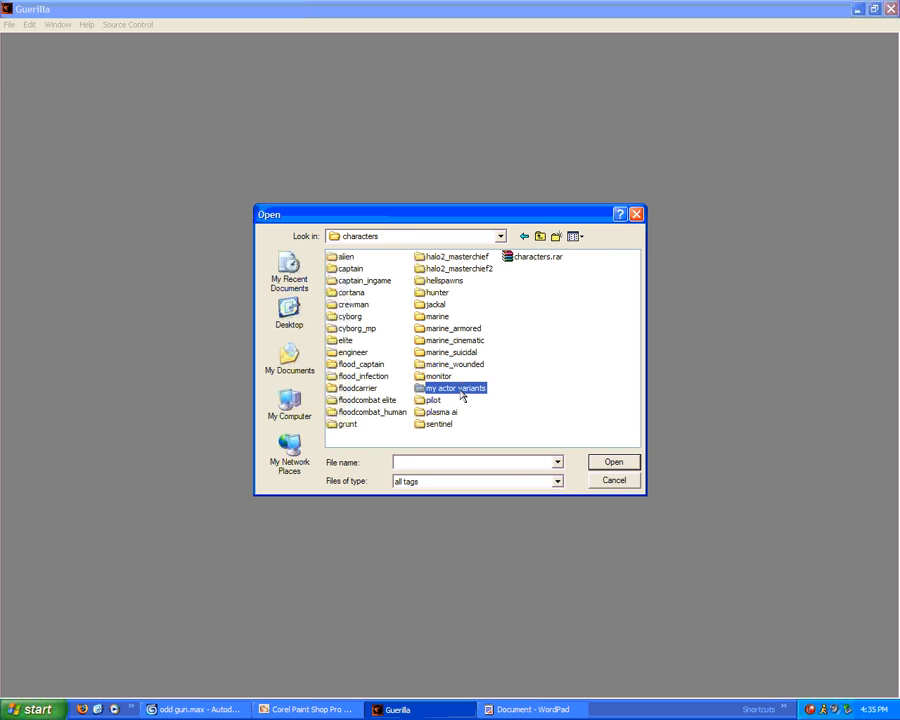
double_click(355, 257)
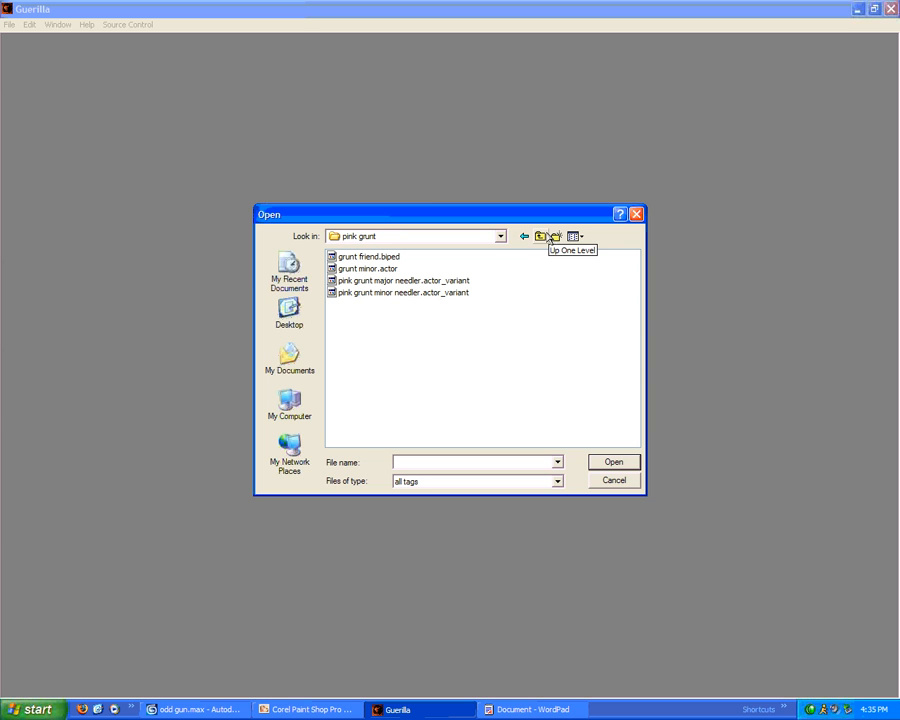
left_click(412, 281)
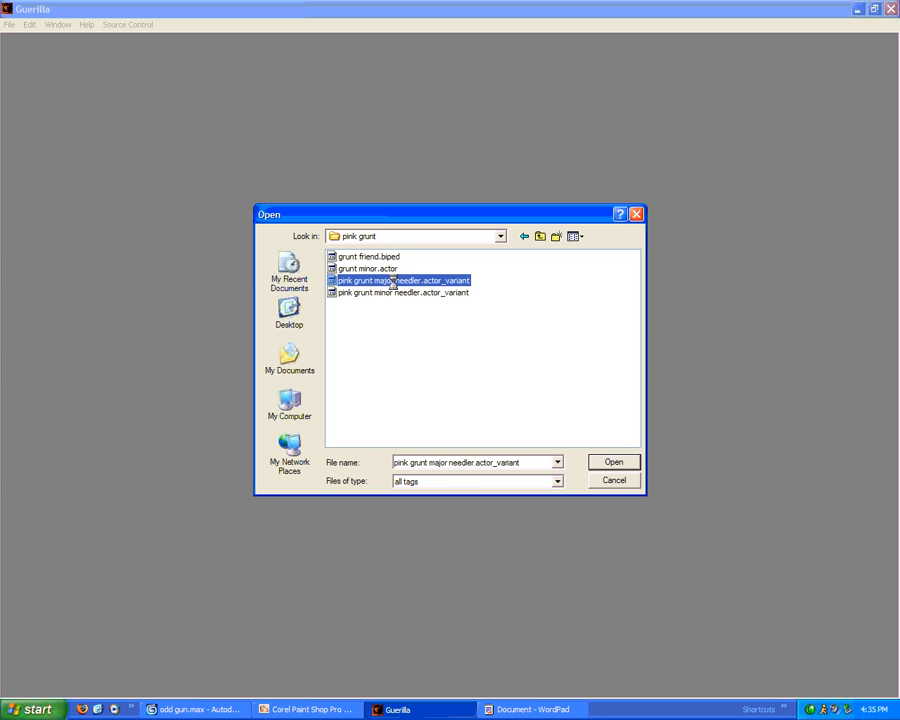
Rename the major needler variant file to teal grunt major needler.actor_variant
right_click(393, 283)
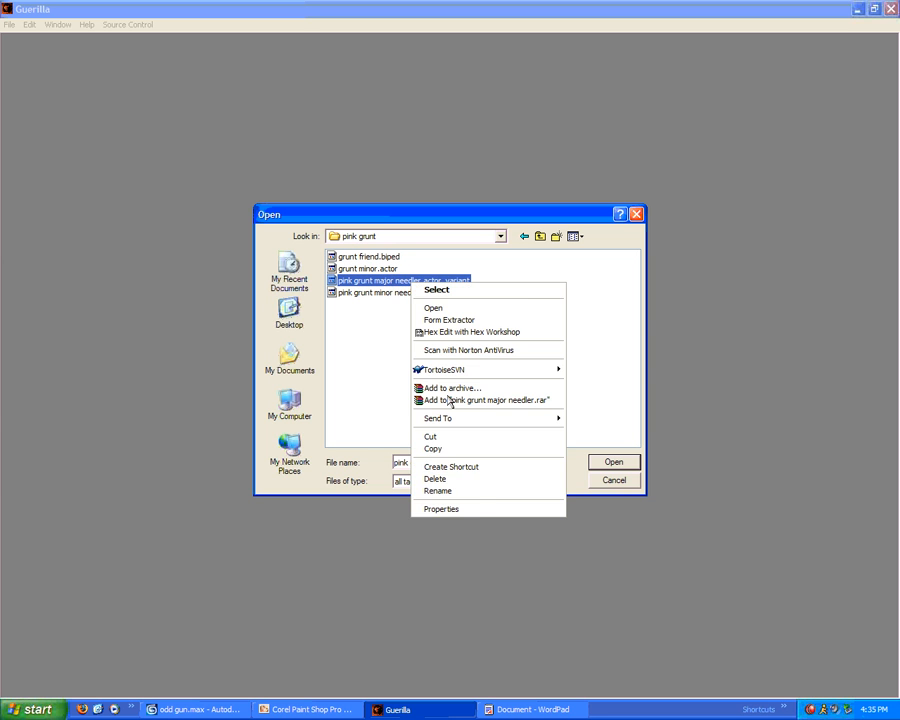
left_click(470, 488)
left_click(349, 281)
double_click(346, 281)
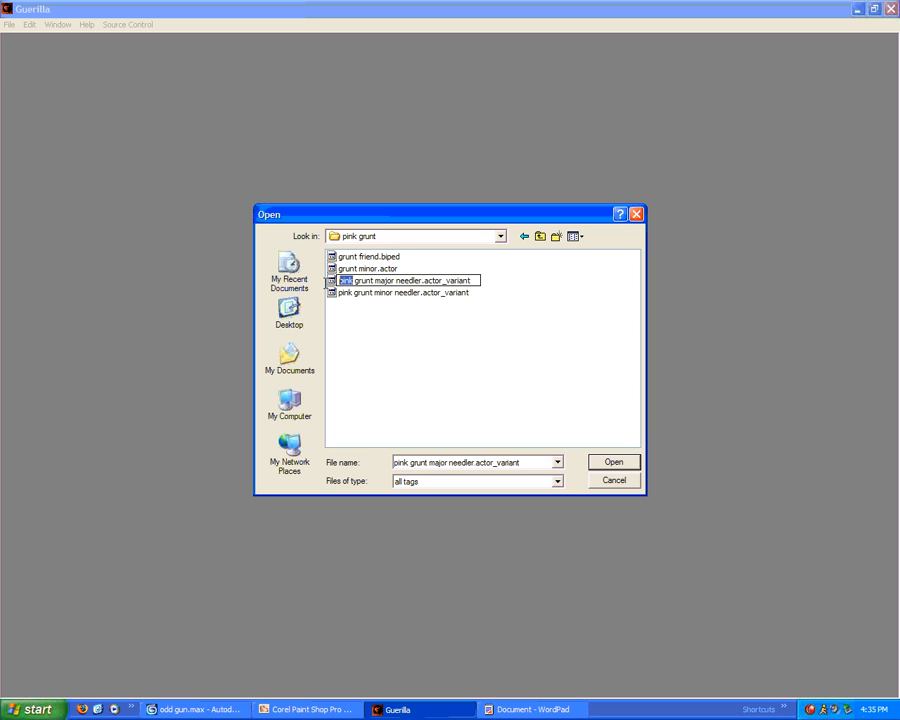
type("teal")
key("Return")
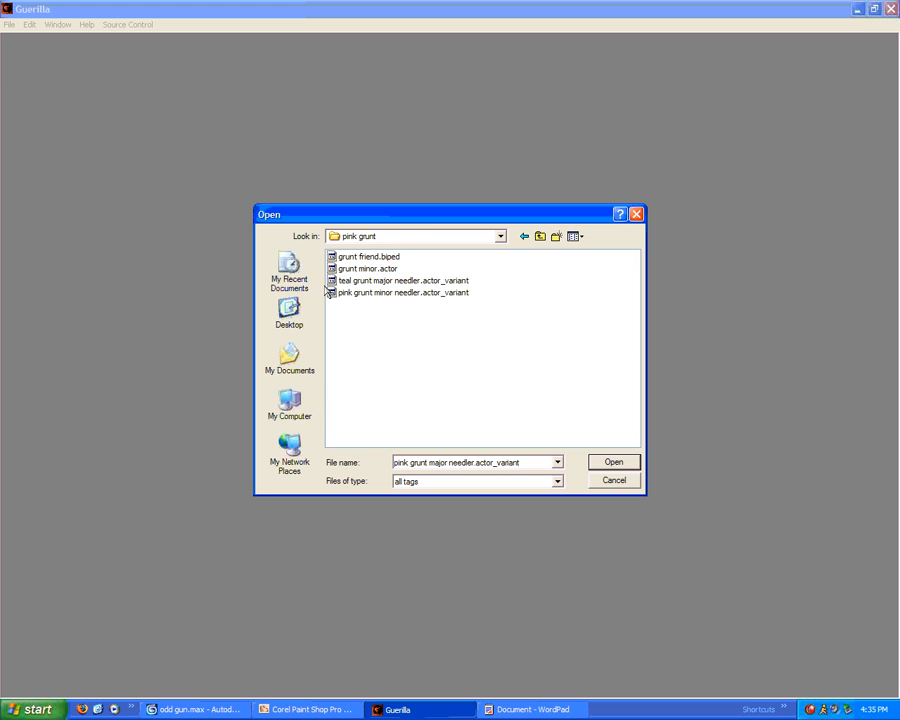
Rename the pink grunt folder to 'friendly grunt' and return to the characters folder
left_click(540, 236)
left_click(354, 258)
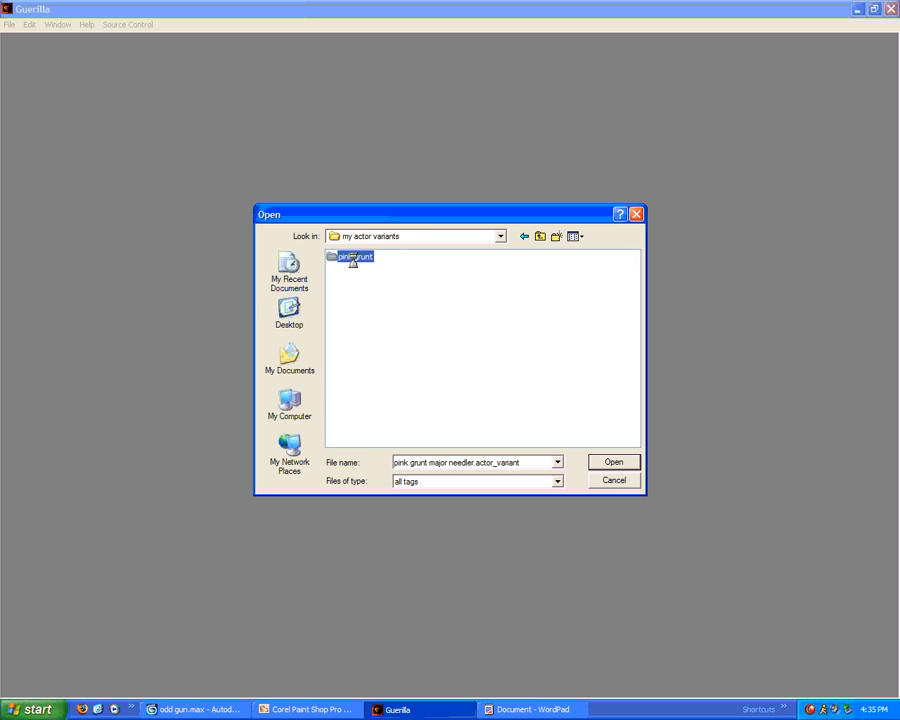
left_click(355, 257)
right_click(355, 258)
left_click(436, 620)
left_click_drag(353, 257, 337, 258)
type("friendly")
left_click(447, 259)
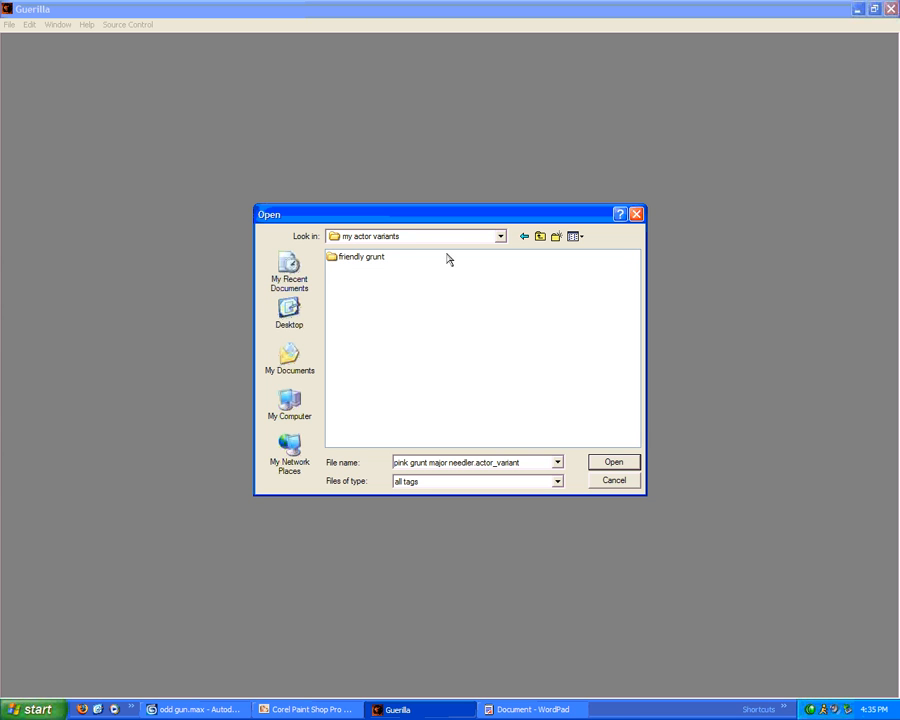
left_click(540, 237)
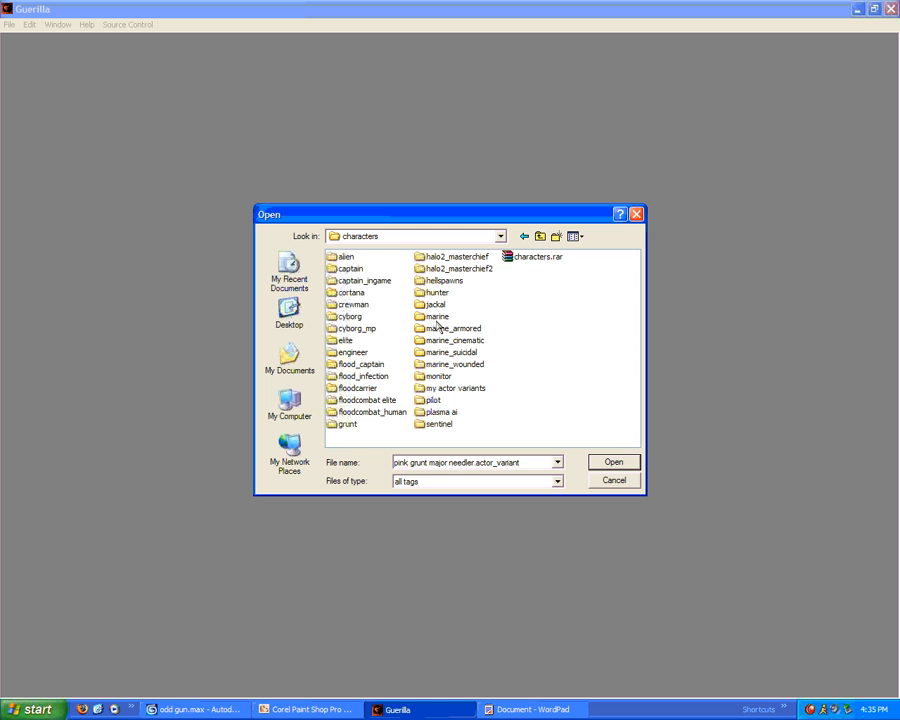
Cancel the Open dialog, leaving an empty workspace with no tags open
left_click(630, 484)
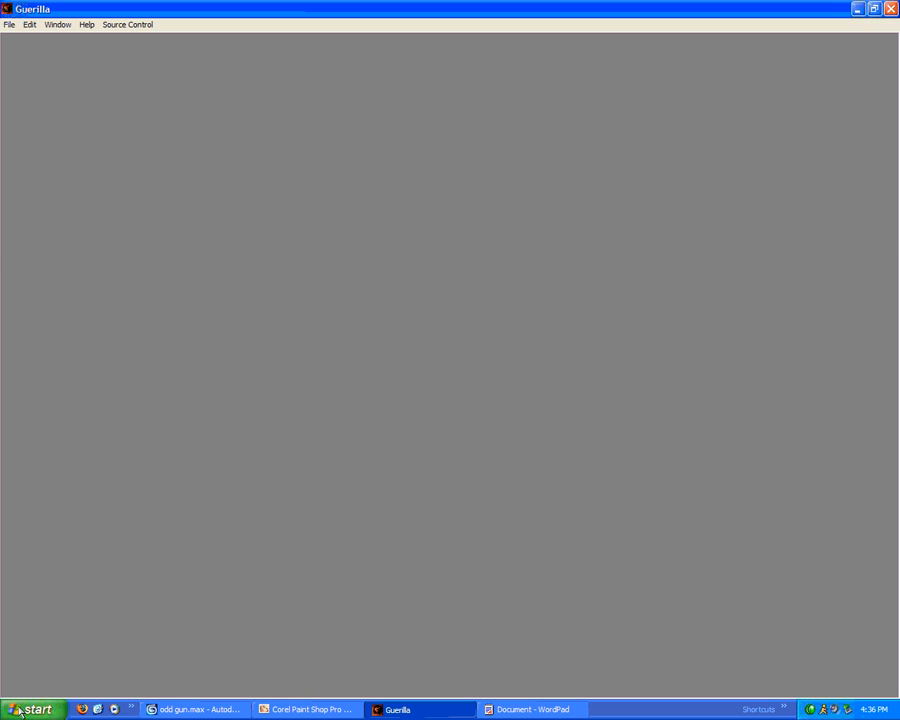
left_click(20, 711)
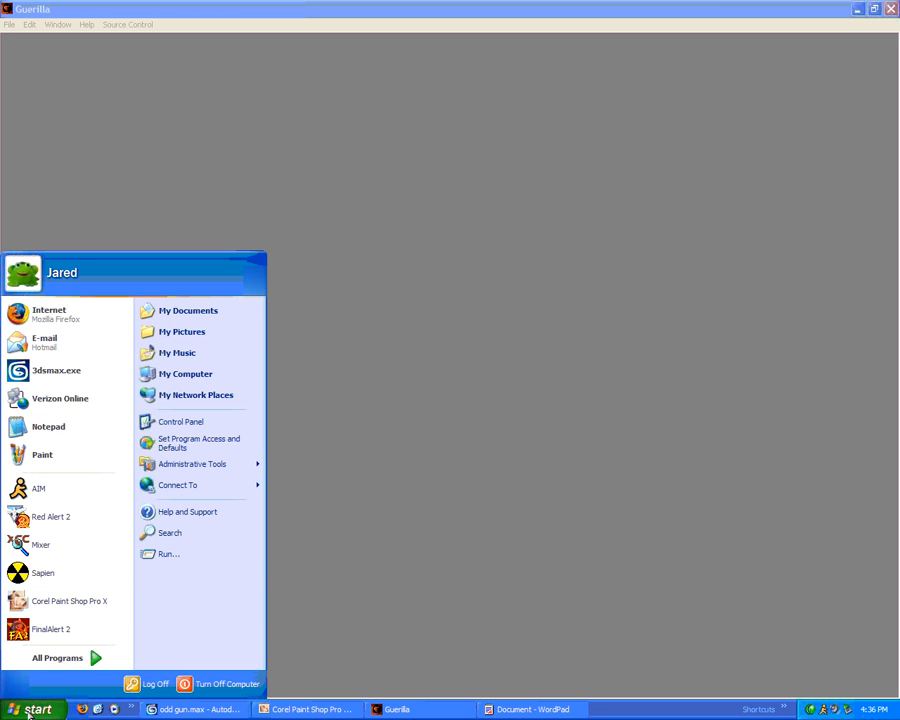
left_click(28, 711)
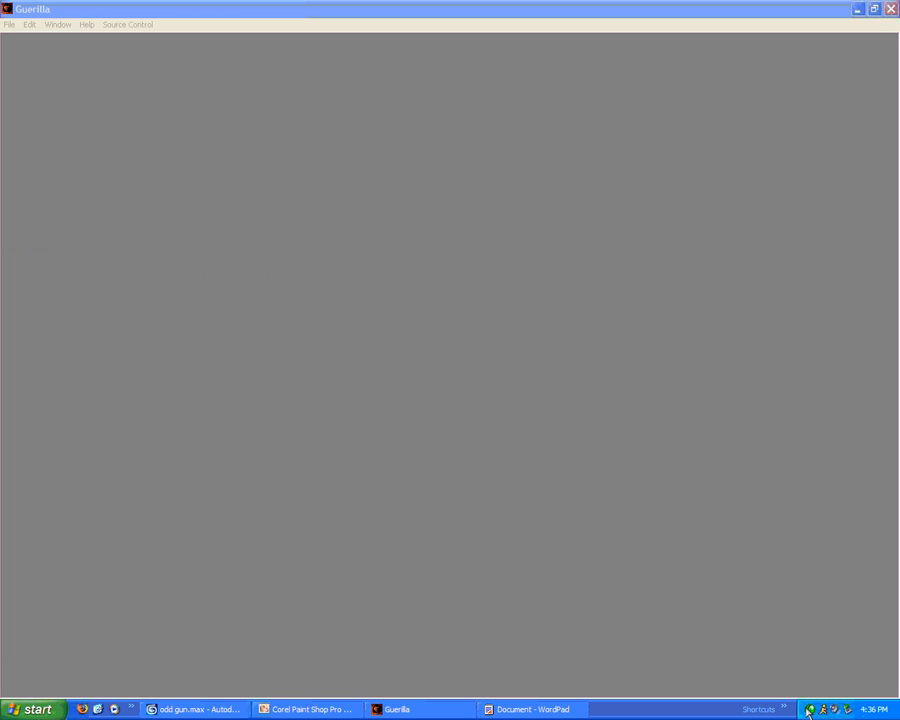